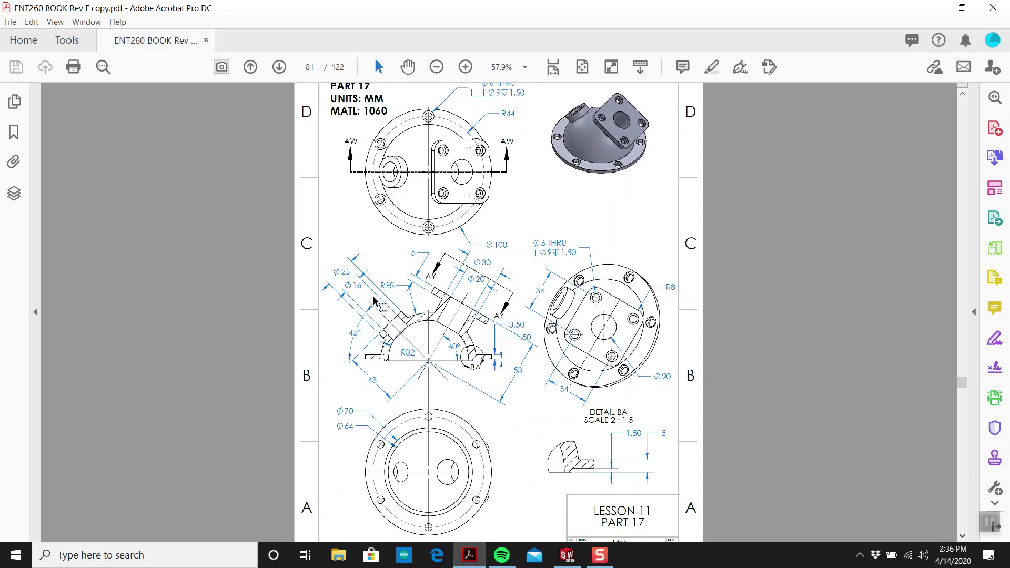
Scroll page 81 of the PDF and zoom to 125% on the Part 17 section view
ctrl+scroll(404, 318, up, 4)
ctrl+scroll(359, 311, down, 3)
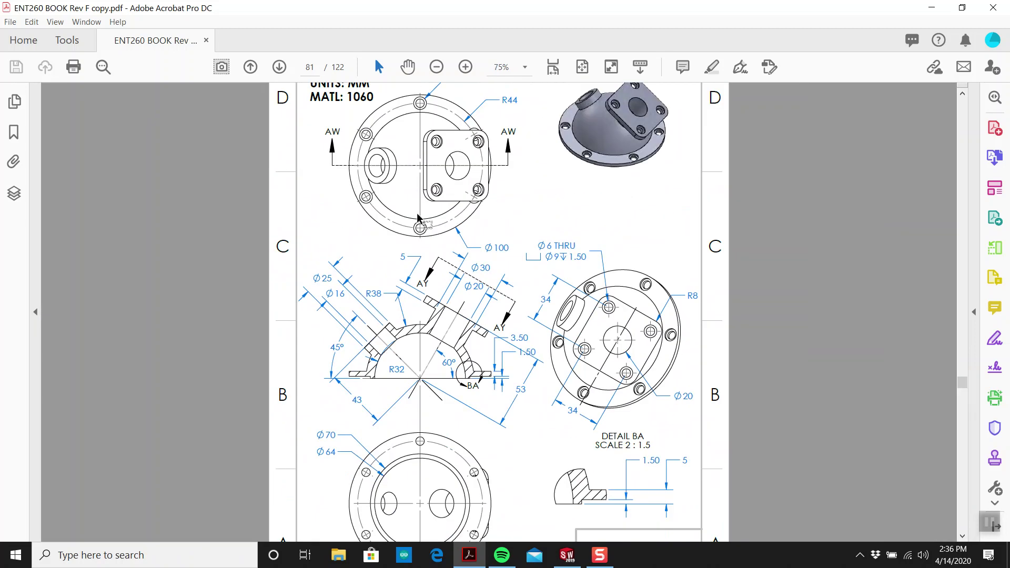
scroll(409, 174, down, 2)
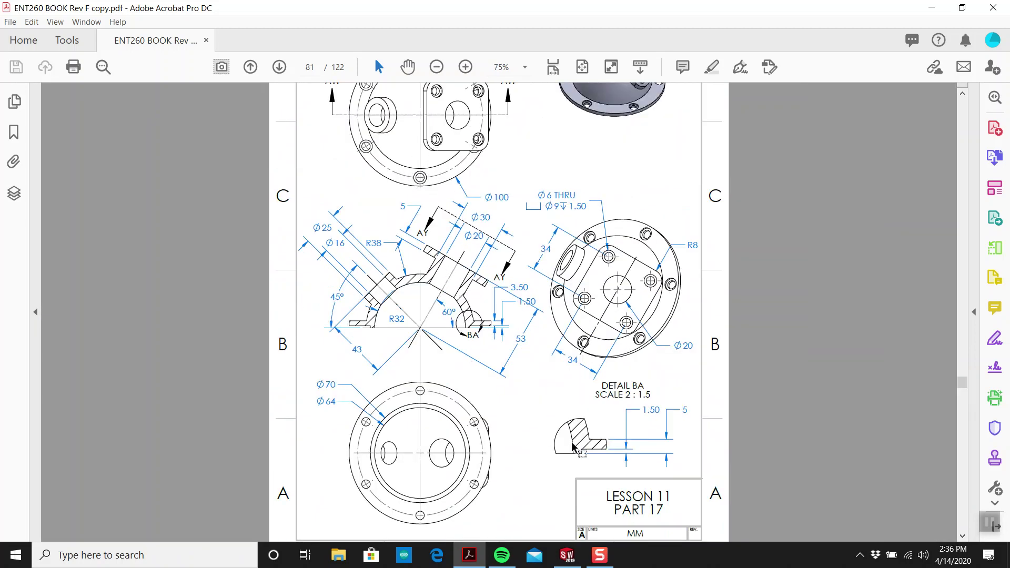
scroll(598, 320, up, 2)
ctrl+scroll(336, 340, down, 2)
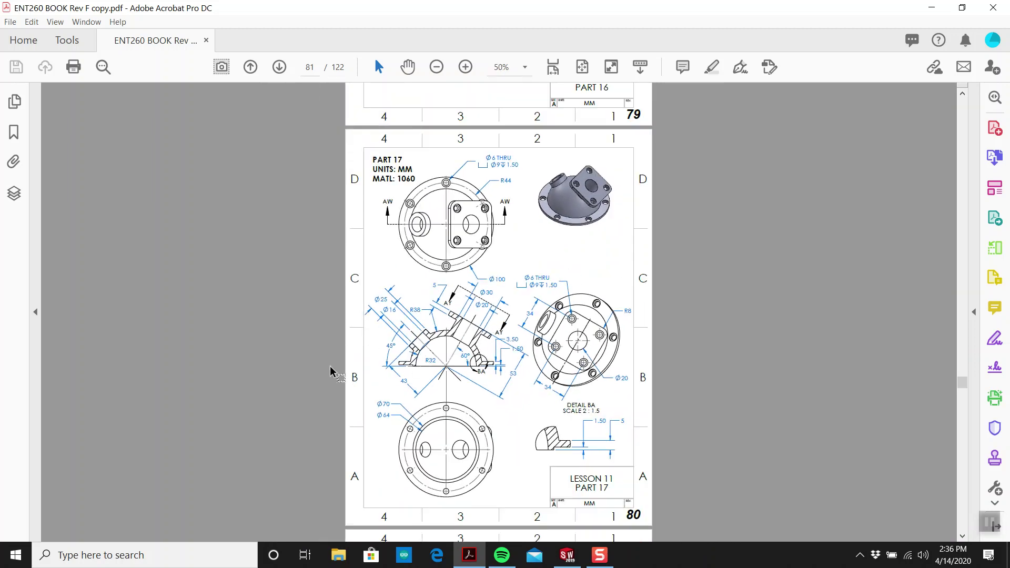
ctrl+scroll(387, 376, up, 4)
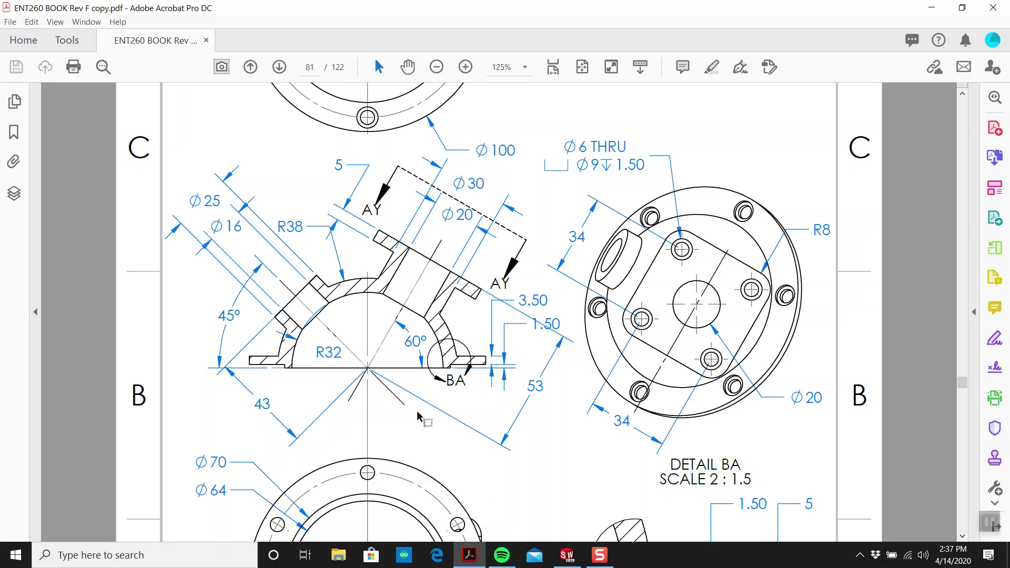
Create a new part document with MMGS (millimetre) units
click(564, 554)
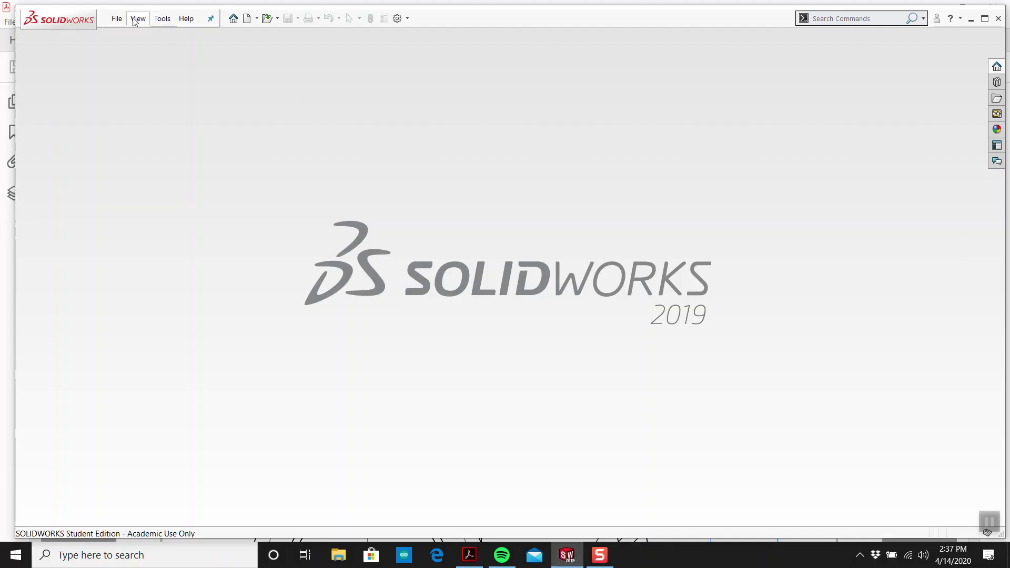
click(117, 19)
click(134, 34)
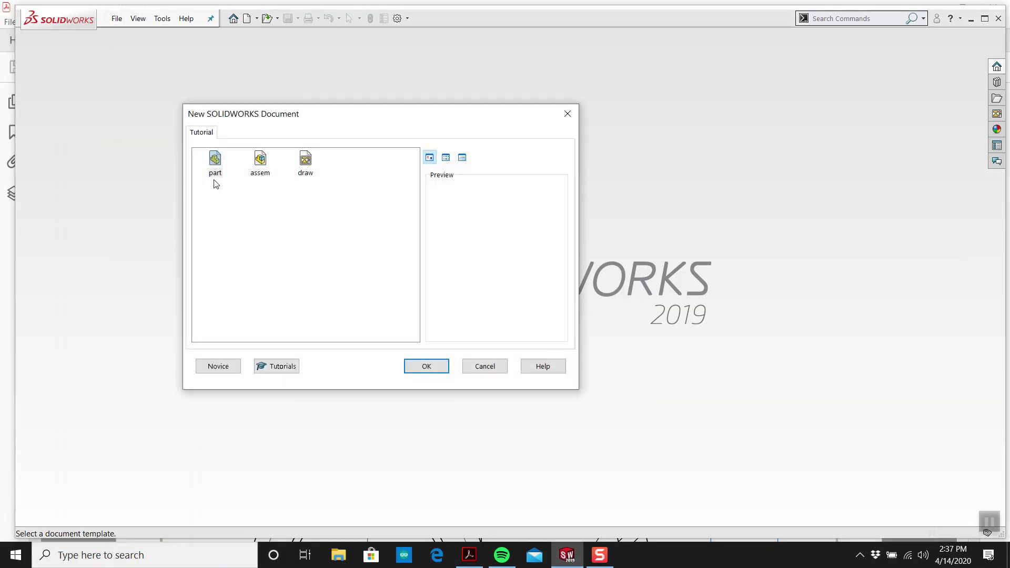
double_click(216, 167)
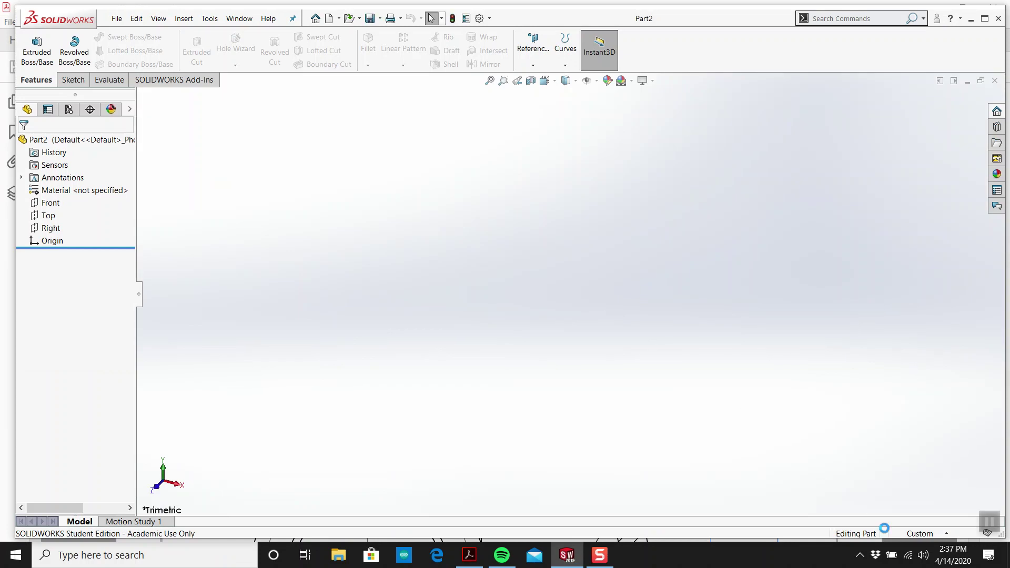
click(900, 535)
click(894, 472)
On the Front plane, sketch an outer circle and start an inner circle, both centred on the origin
click(73, 79)
click(31, 47)
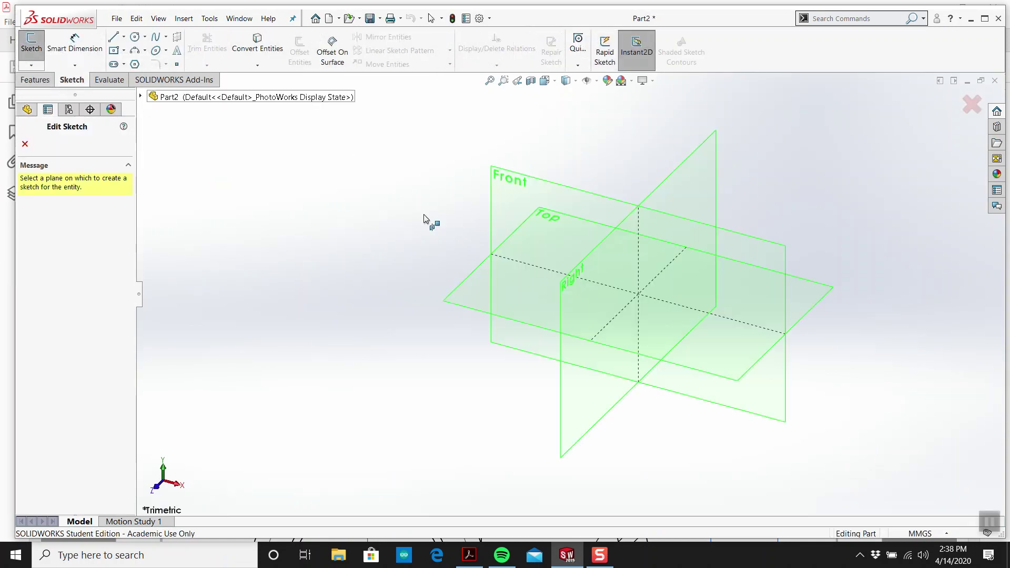
click(510, 199)
click(135, 36)
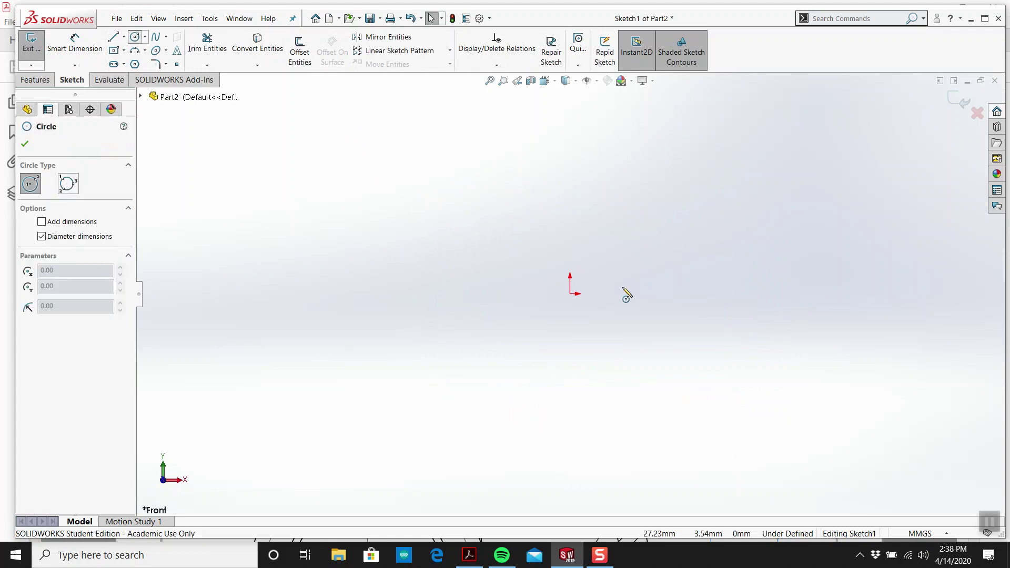
click(570, 294)
click(545, 167)
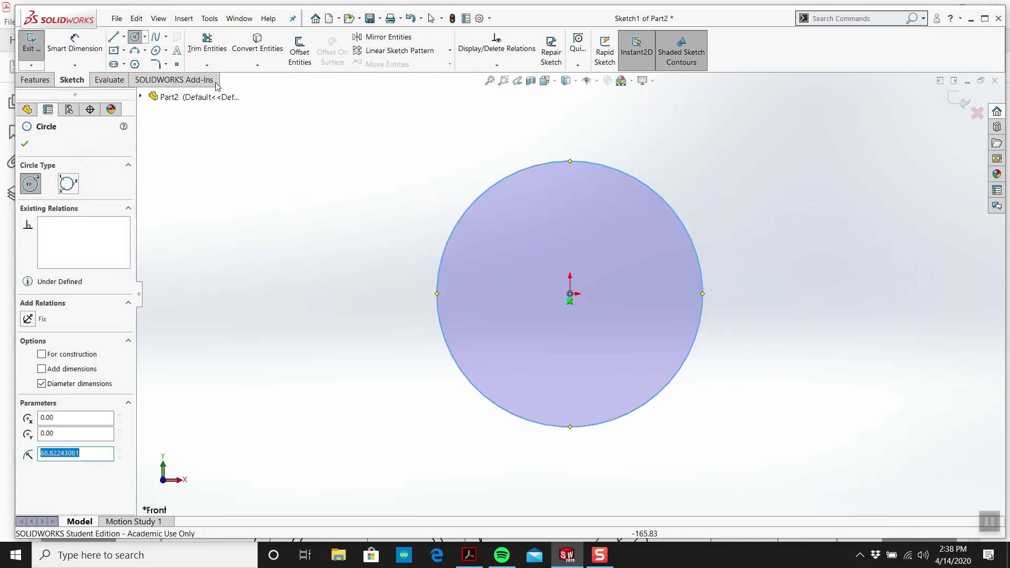
key(Escape)
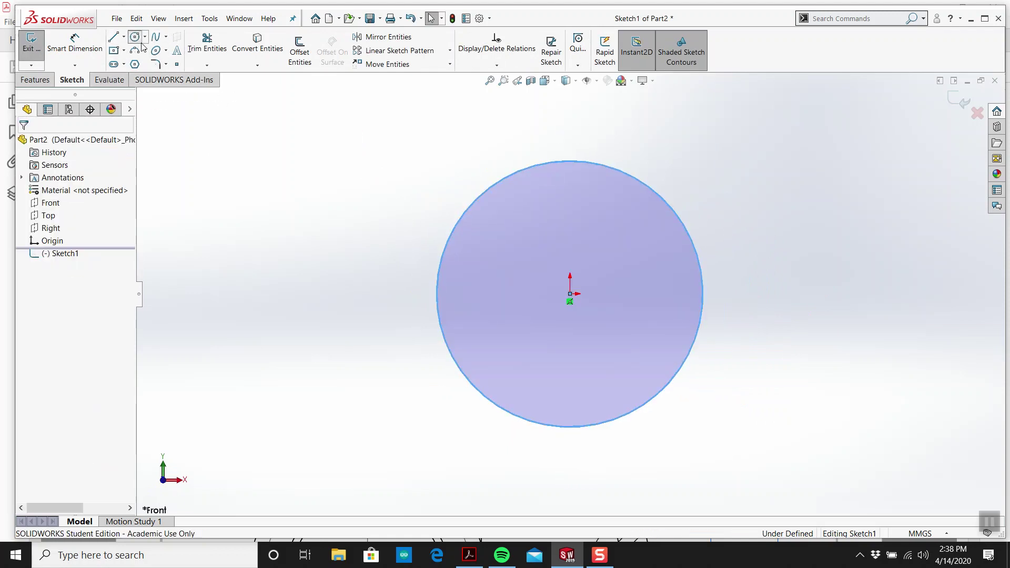
key(Return)
click(570, 293)
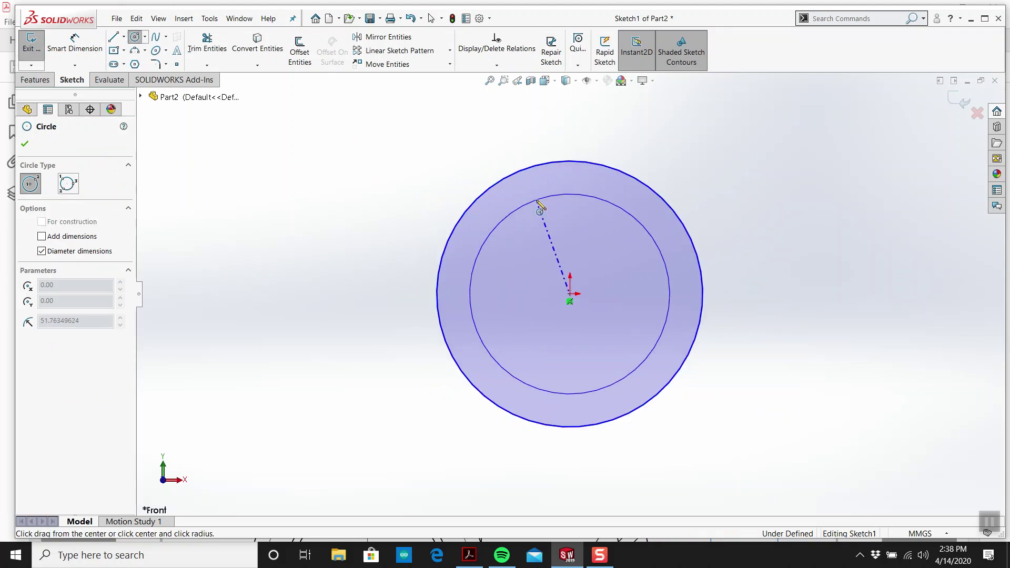
Finish the inner circle and add a horizontal construction centreline through the origin
click(541, 208)
key(Escape)
click(124, 36)
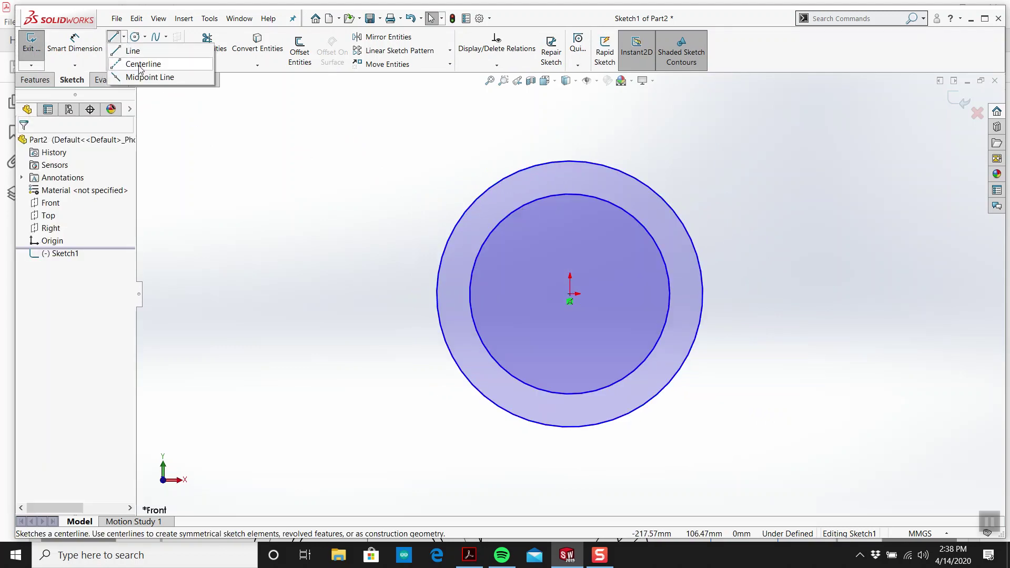
click(141, 77)
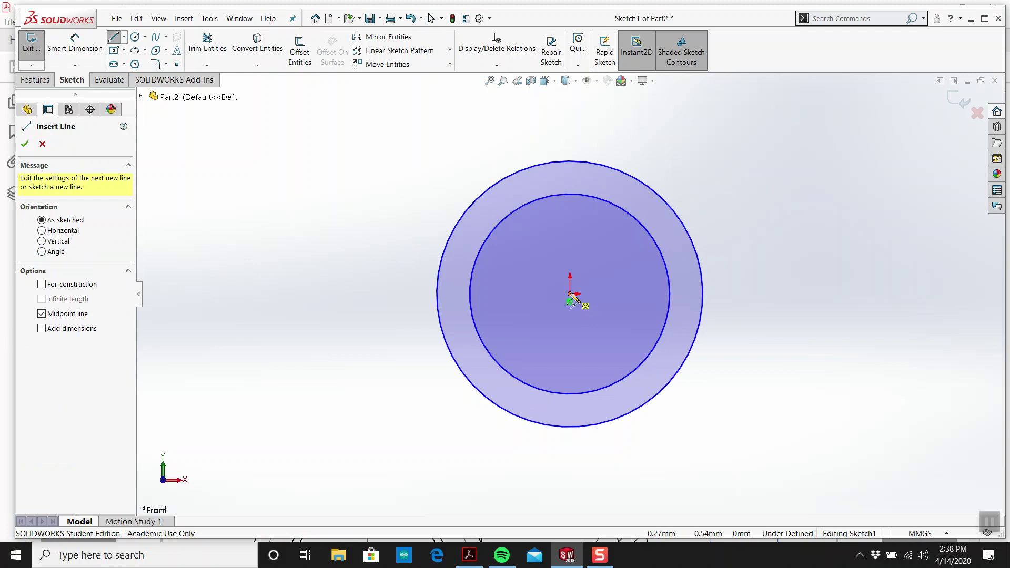
click(570, 294)
click(238, 294)
key(Escape)
click(304, 295)
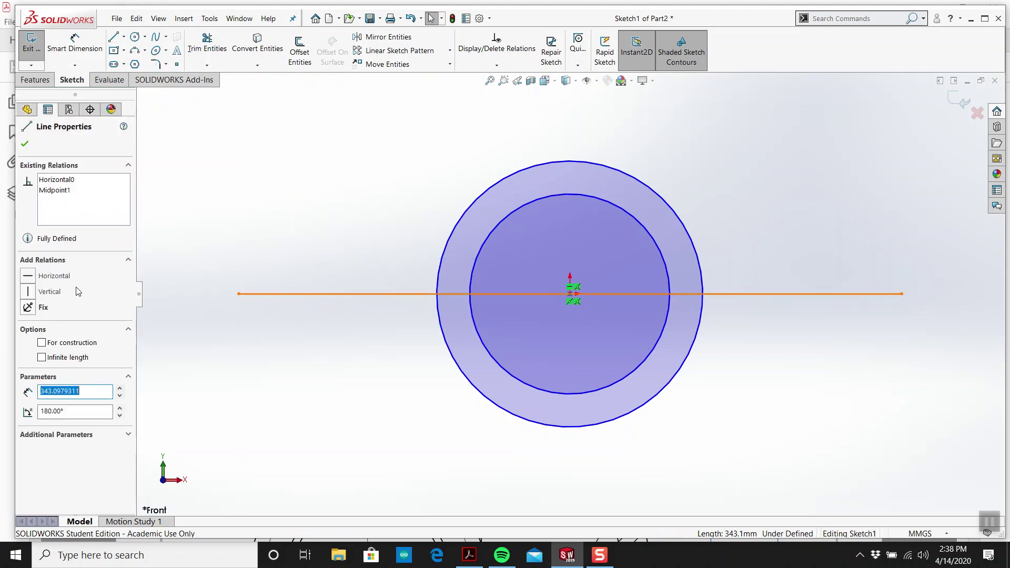
click(41, 342)
click(259, 195)
Dimension the outer circle Ø76 and the inner circle Ø64, then check the PDF drawing
click(75, 42)
click(513, 178)
click(414, 147)
text(76)
key(Return)
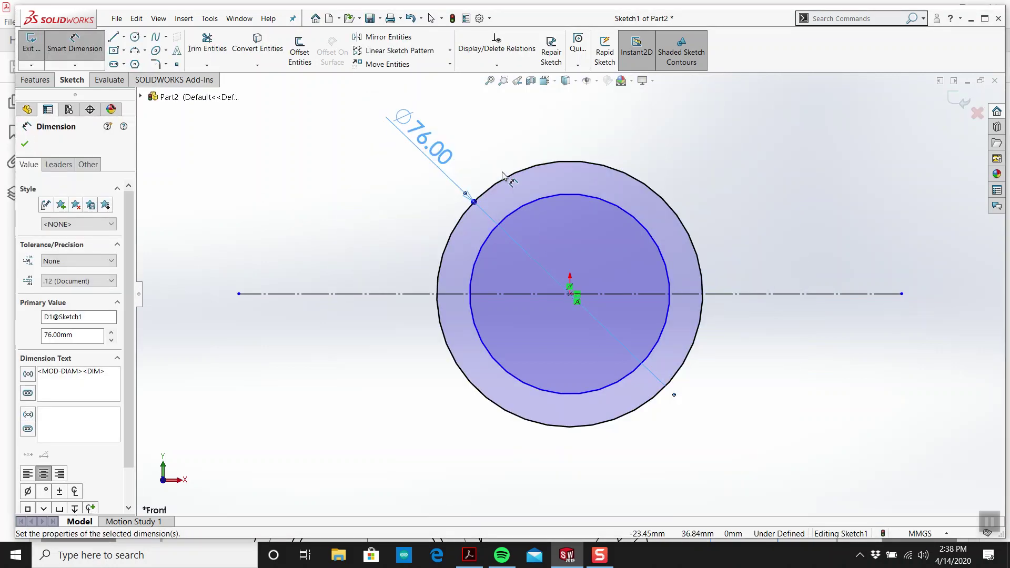
click(548, 198)
click(392, 183)
text(64)
key(Return)
key(Escape)
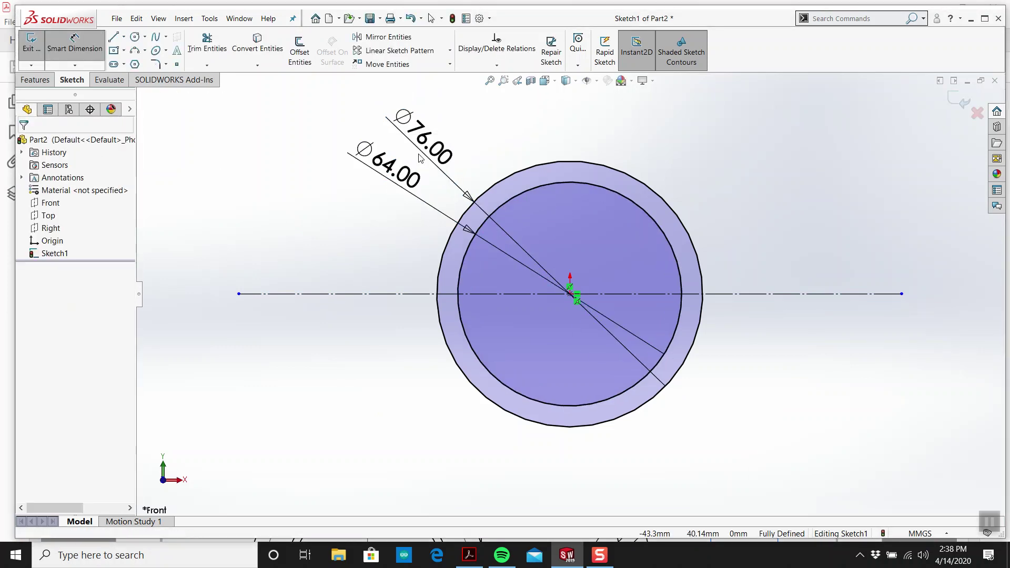
click(560, 554)
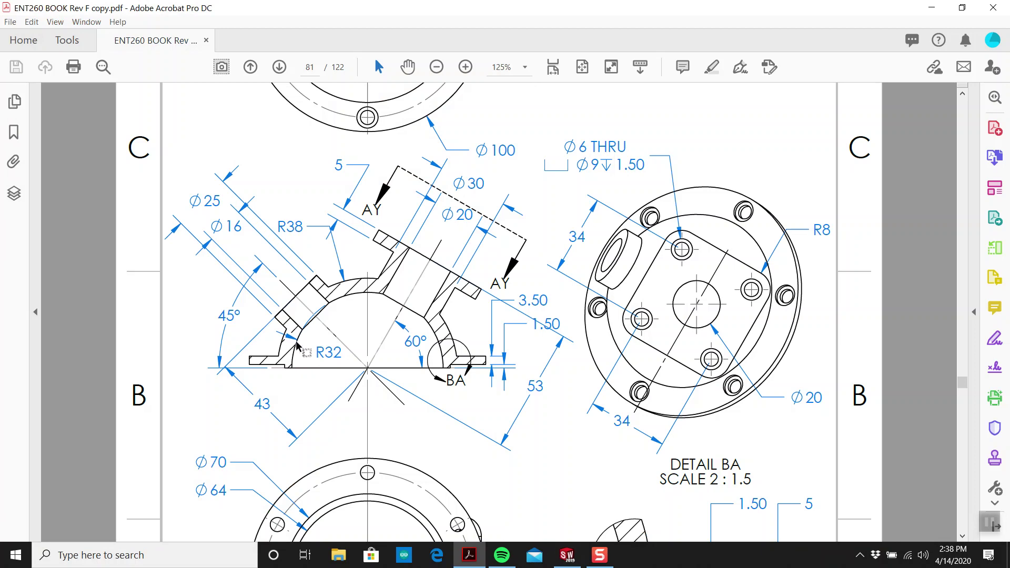
Draw a short horizontal line from right of the circles to the outer circle
click(568, 554)
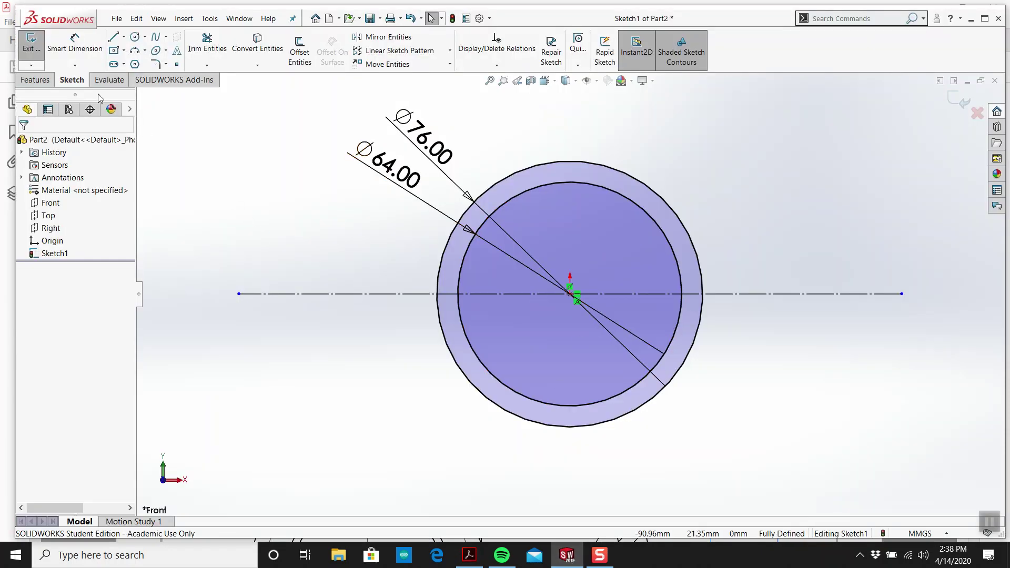
click(115, 37)
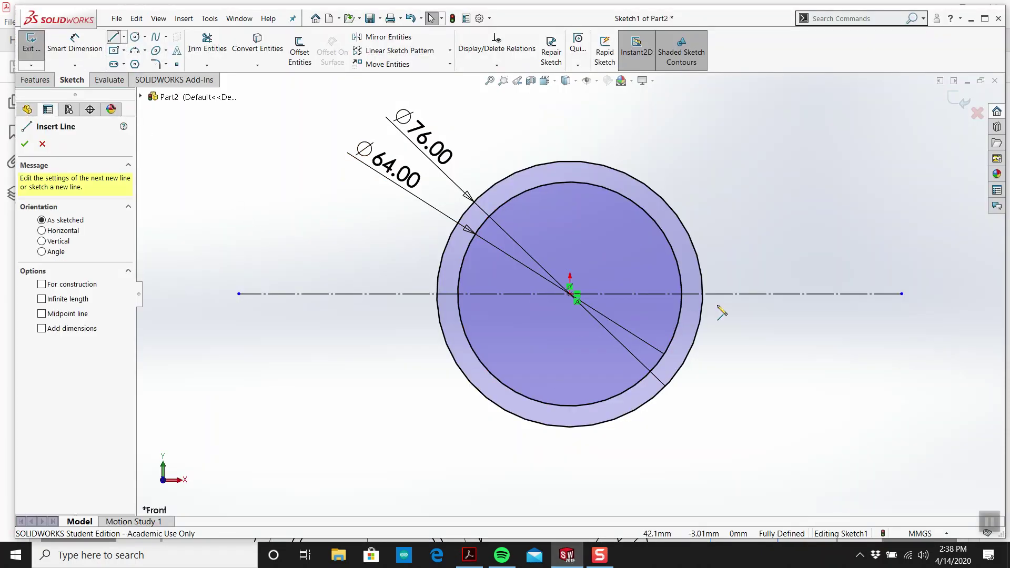
click(761, 273)
click(703, 273)
key(Escape)
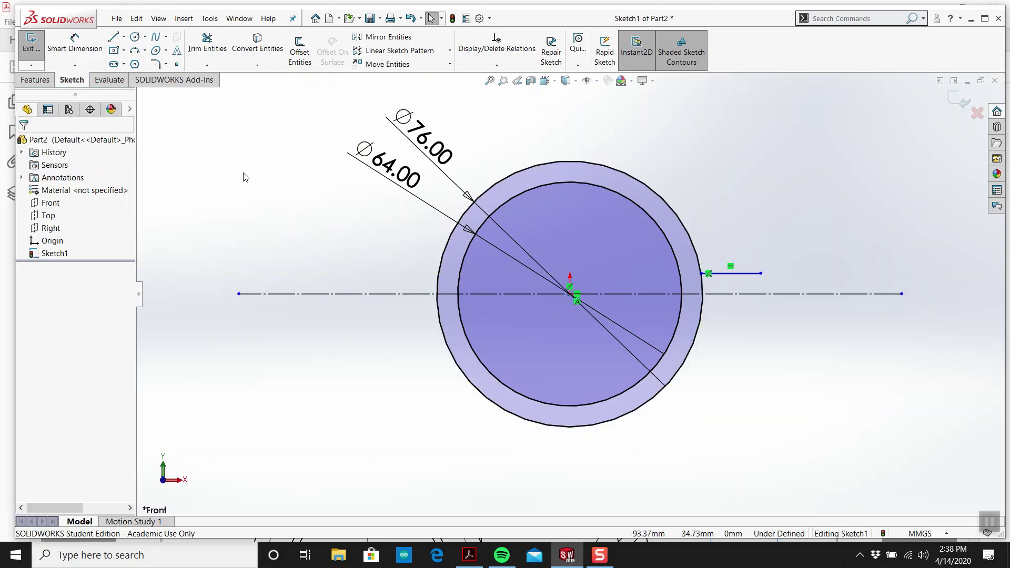
Draw a short vertical segment down from that line, then a horizontal line to the inner circle
click(115, 37)
scroll(737, 284, down, 2)
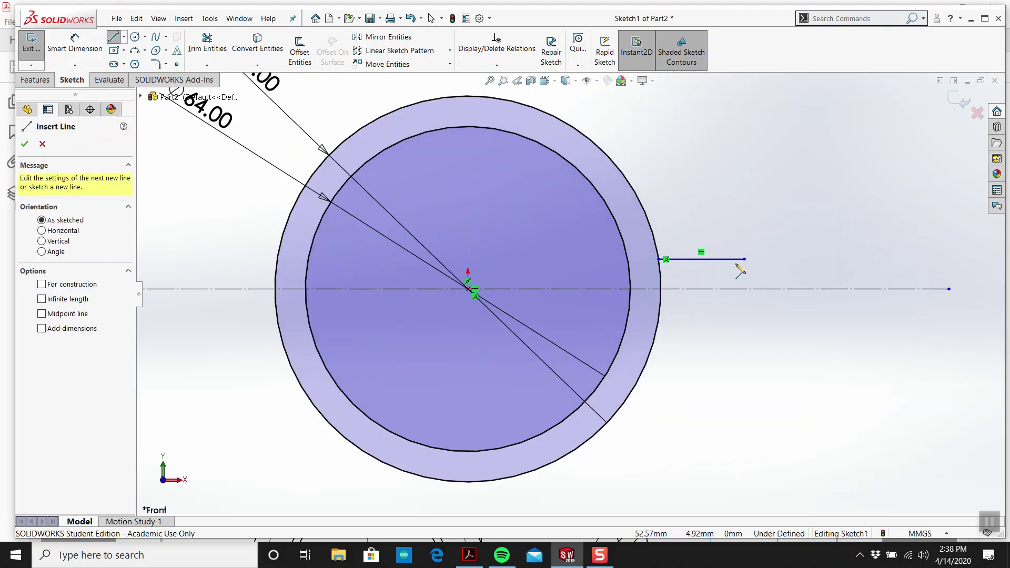
click(744, 259)
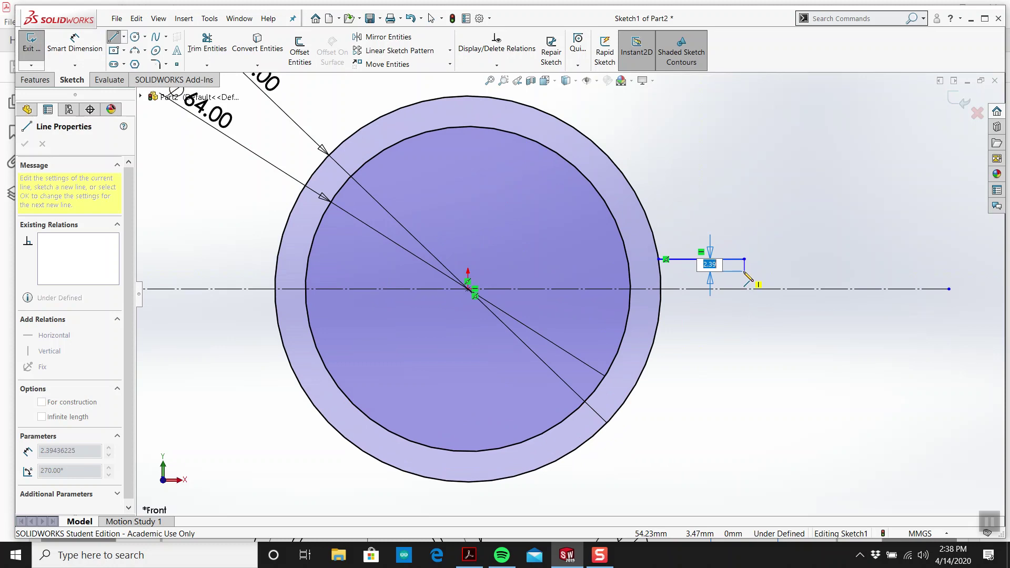
click(744, 271)
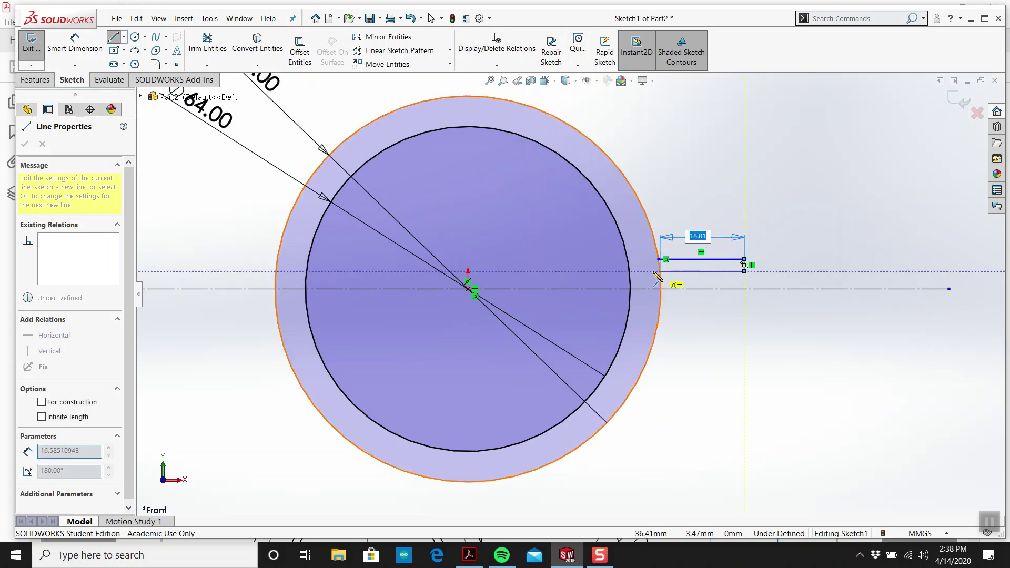
click(631, 271)
key(Escape)
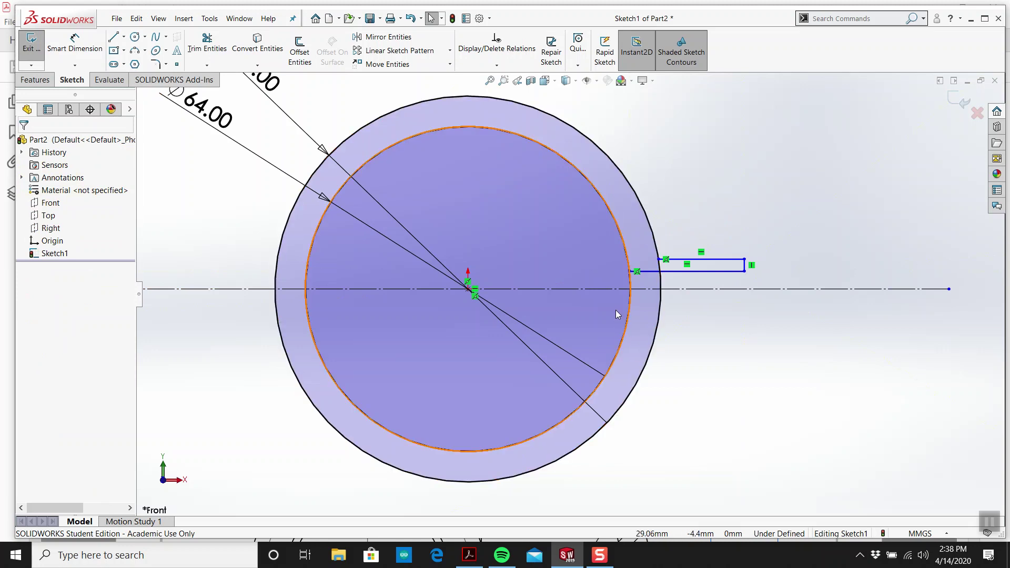
Compare the sketch against the PDF drawing
click(471, 557)
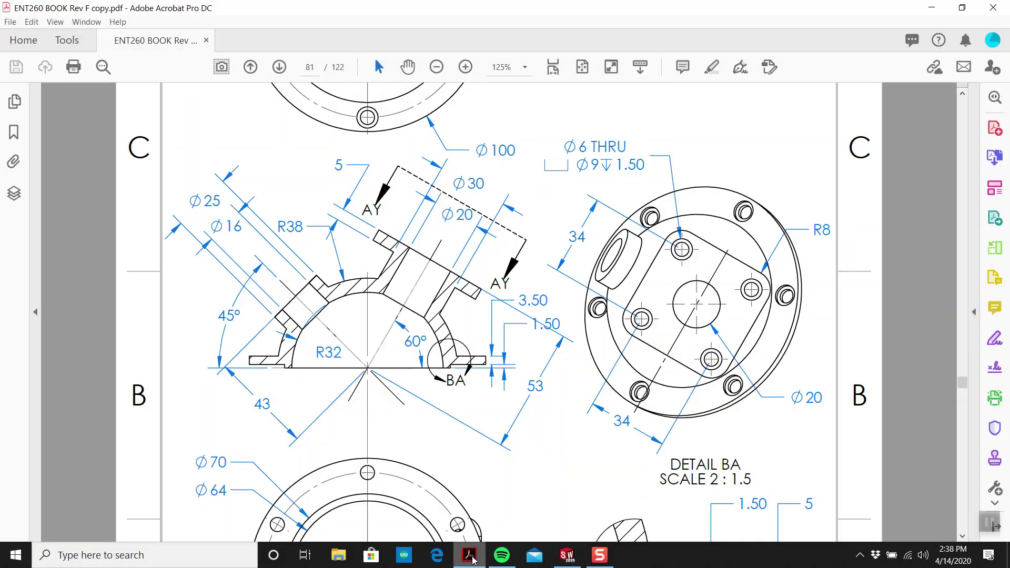
click(567, 555)
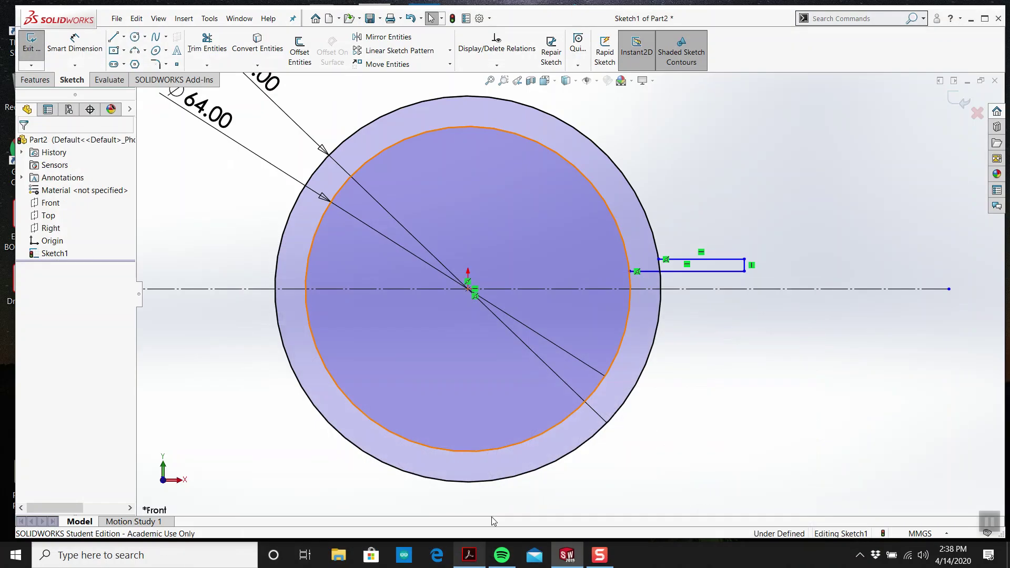
click(468, 556)
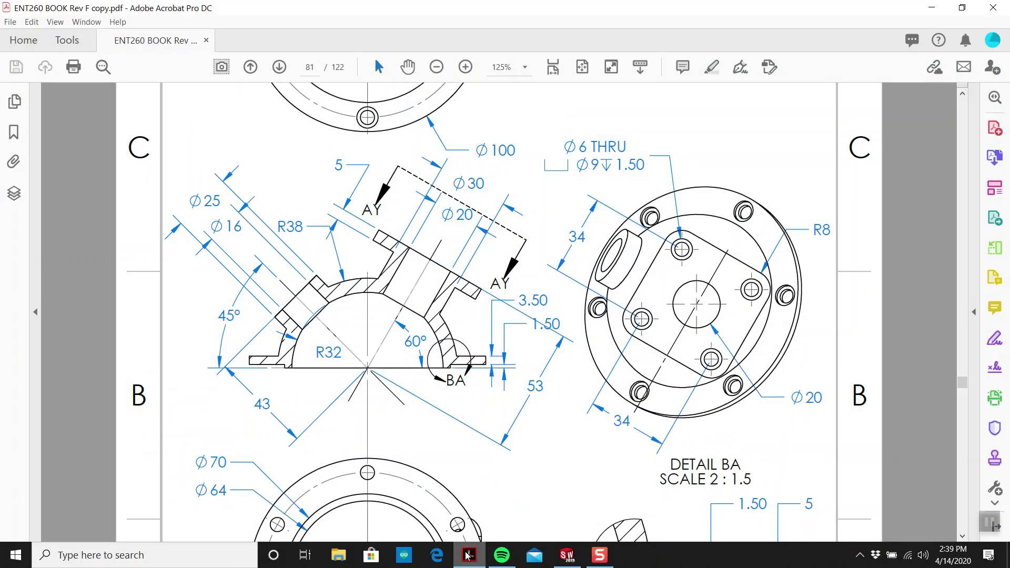
click(467, 555)
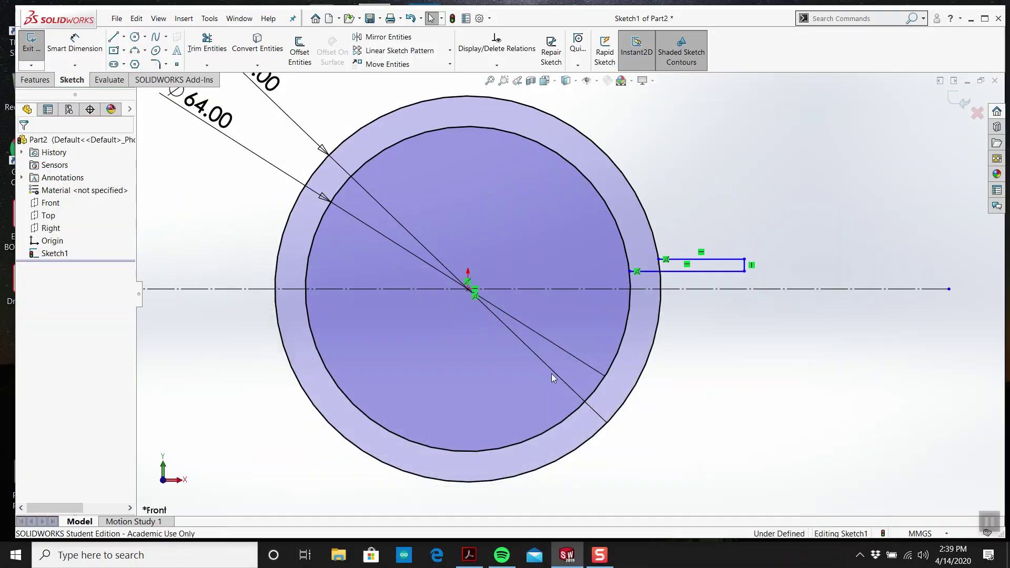
Delete the stray horizontal line and join the inner circle to the flange rectangle's corner
click(649, 271)
key(Delete)
key(l)
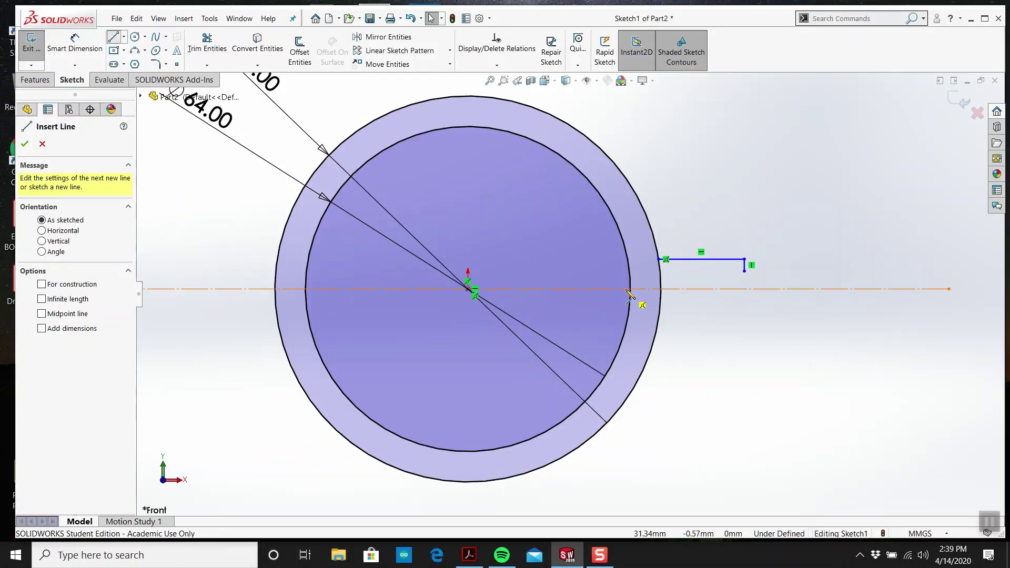
click(630, 288)
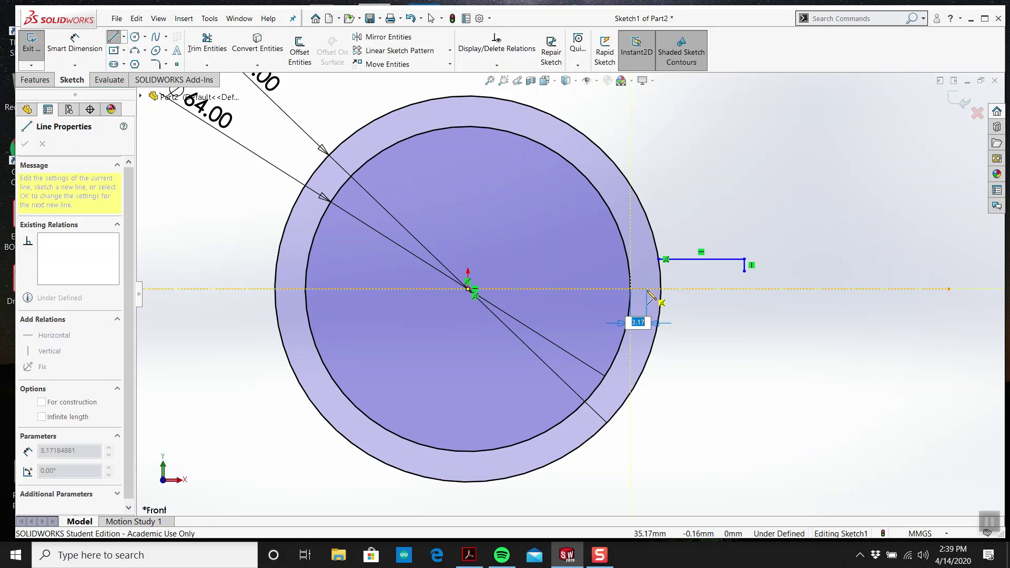
click(647, 289)
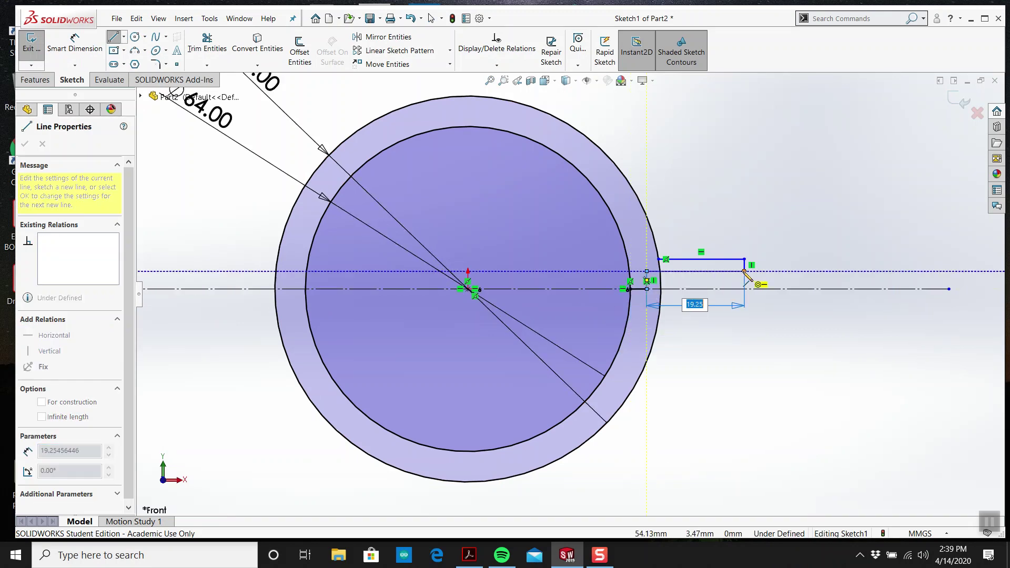
click(744, 271)
key(Escape)
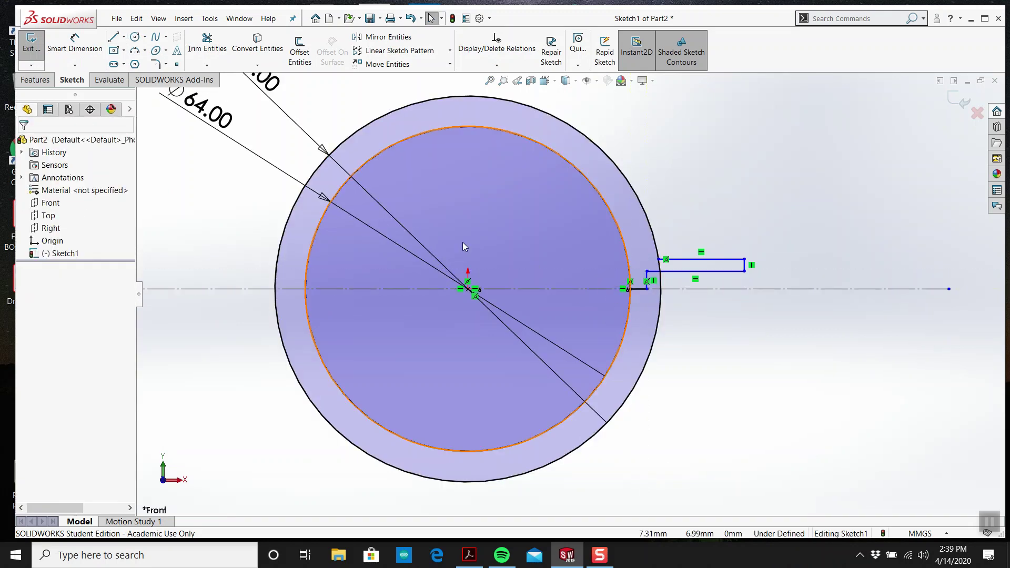
Draw a vertical centreline straight up from the origin
click(123, 37)
click(141, 63)
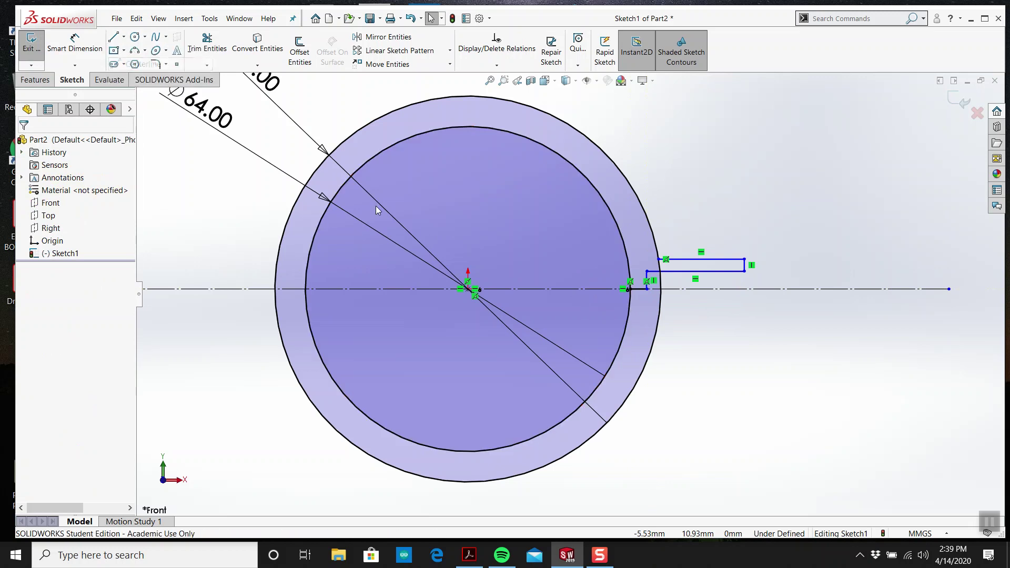
click(468, 289)
scroll(525, 290, up, 3)
scroll(505, 221, down, 2)
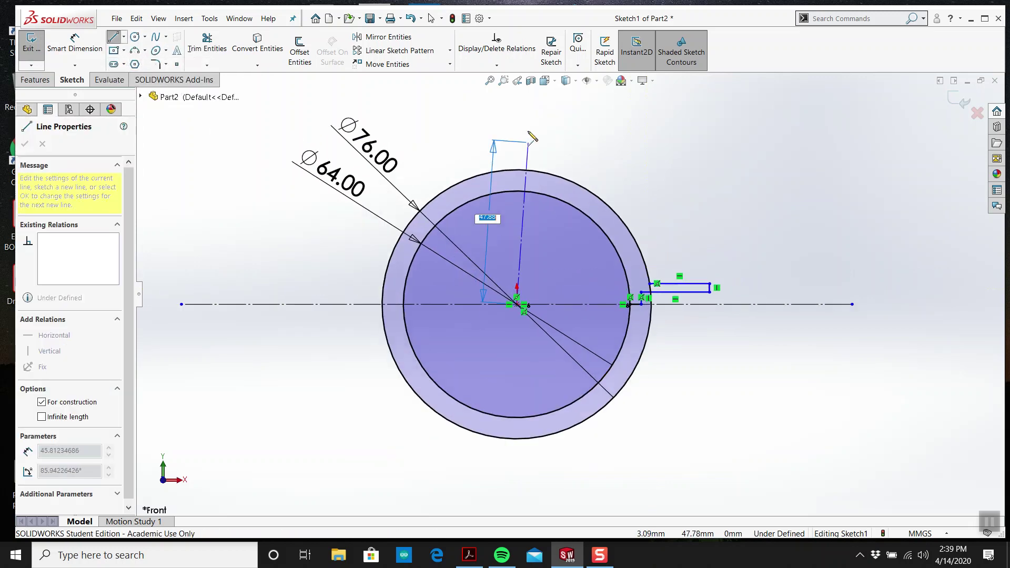
click(522, 110)
key(Escape)
scroll(715, 288, down, 3)
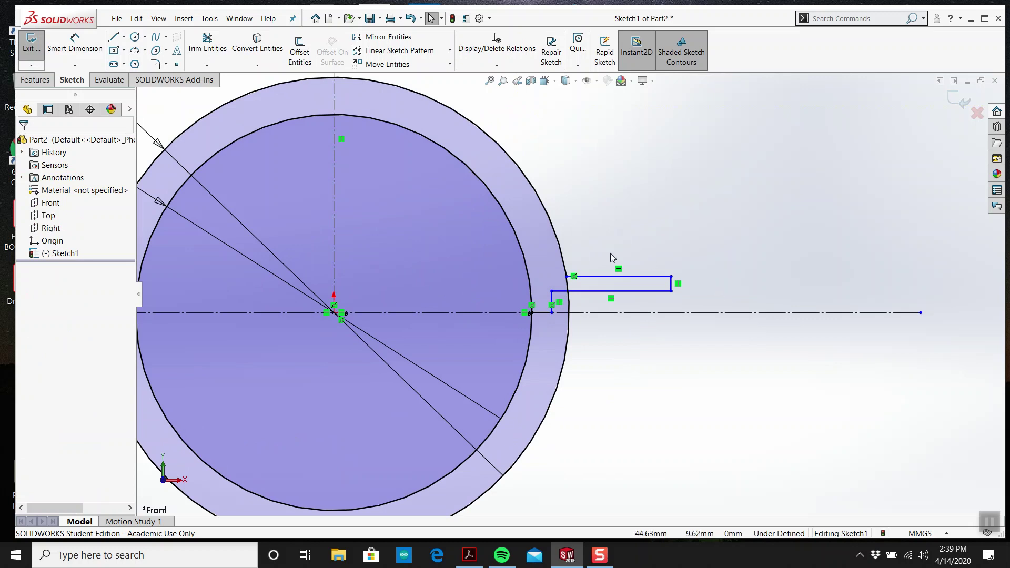
scroll(548, 326, up, 3)
scroll(565, 312, down, 5)
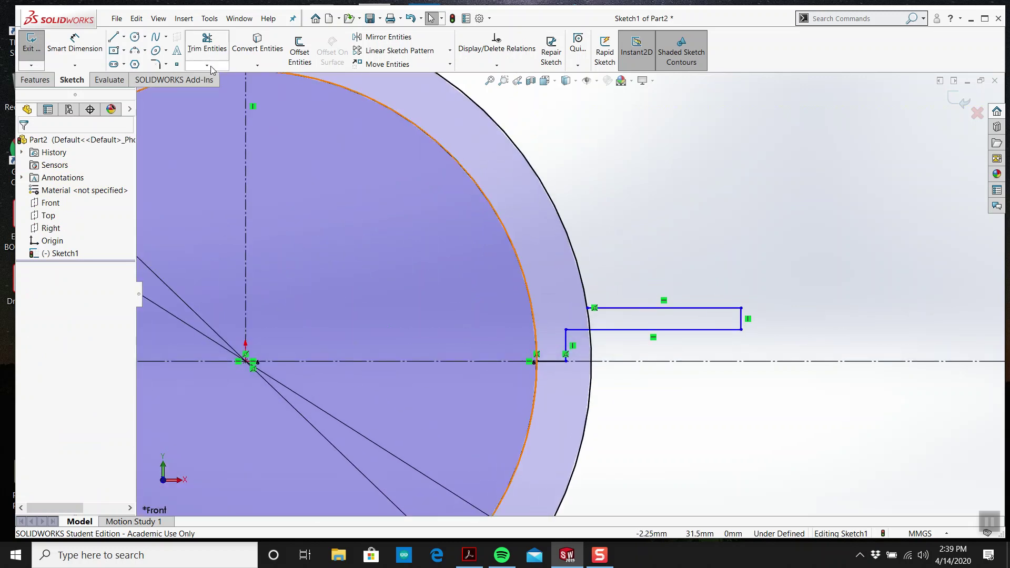
Trim the circles down to quarter arcs and remove the segment below the flange rectangle
click(207, 47)
scroll(570, 295, up, 2)
scroll(617, 438, up, 1)
drag(595, 413, 566, 392)
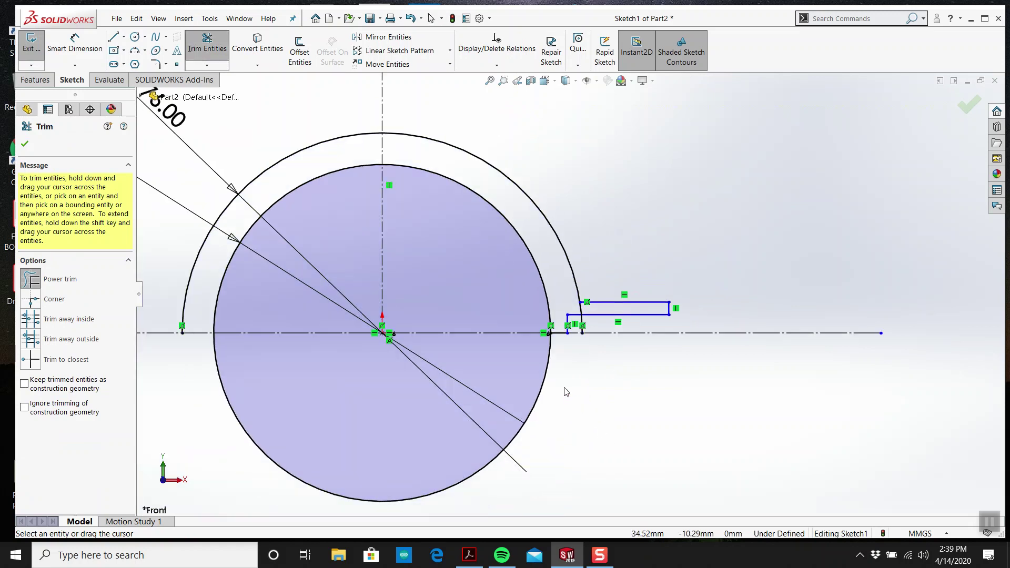
drag(343, 156, 330, 133)
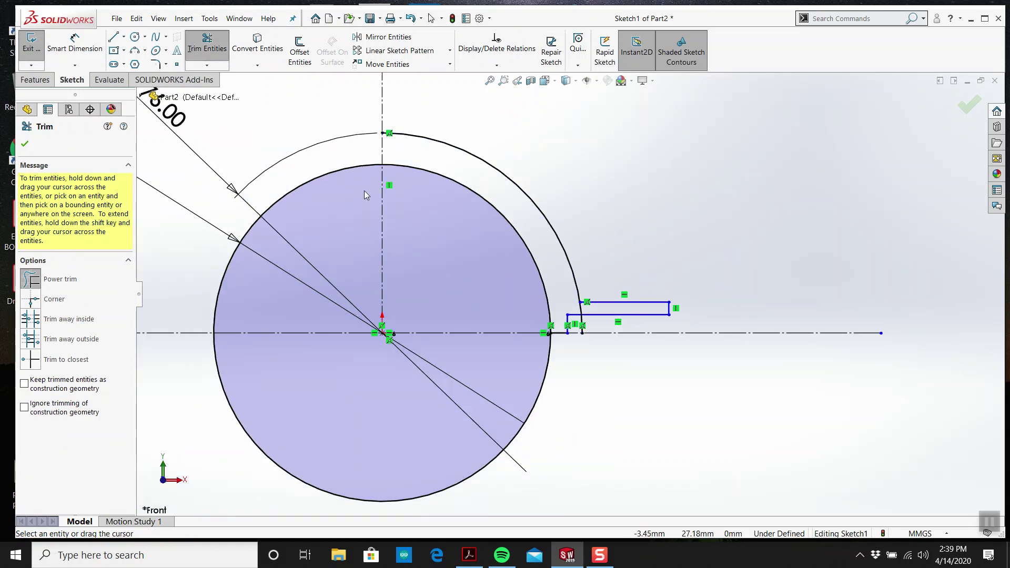
drag(348, 187, 337, 169)
mouse_move(615, 453)
mouse_down()
mouse_move(523, 406)
mouse_move(564, 349)
mouse_up()
scroll(566, 342, down, 5)
drag(593, 306, 635, 302)
scroll(598, 259, up, 3)
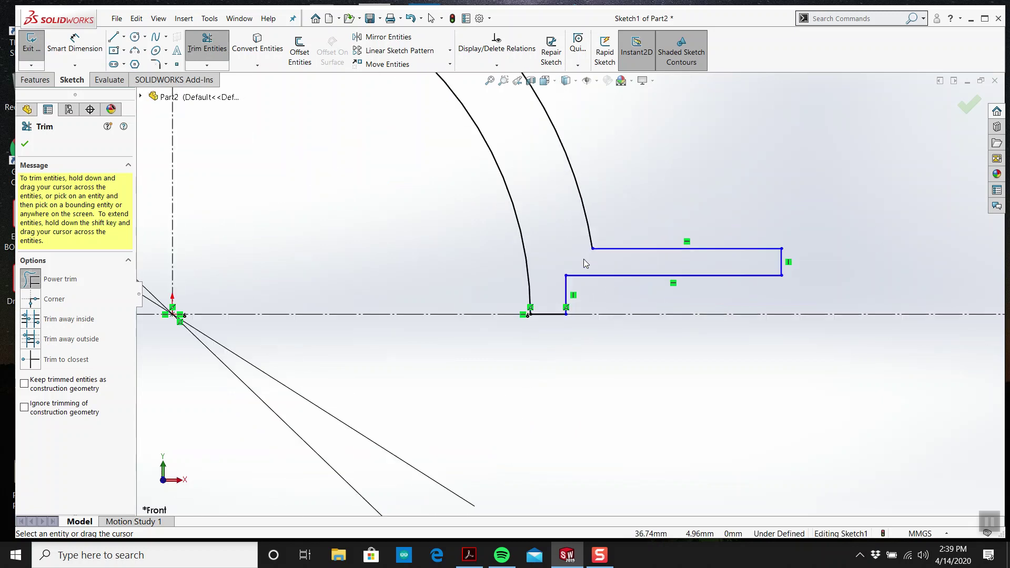
key(Escape)
scroll(574, 290, up, 5)
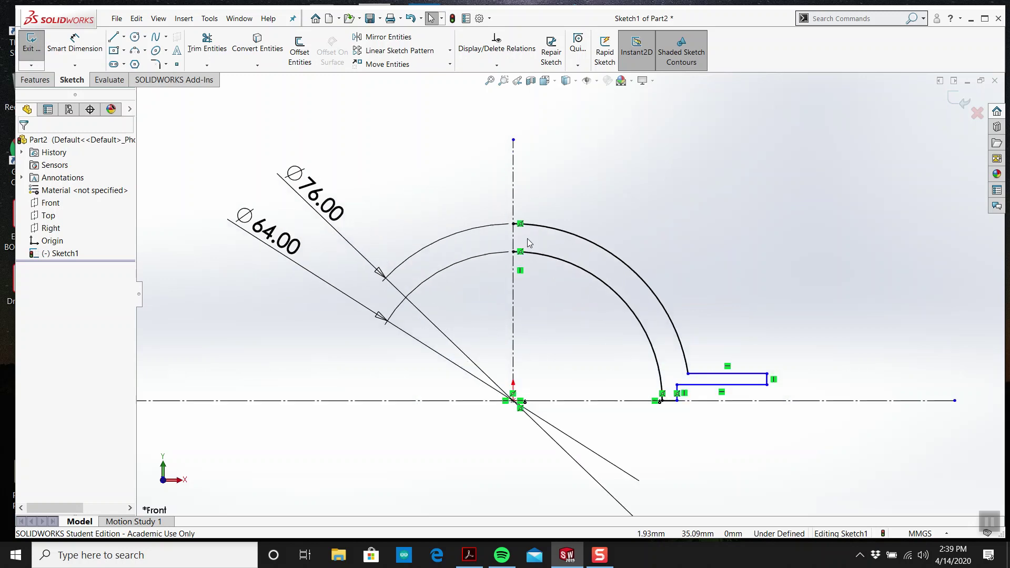
scroll(530, 242, down, 5)
Draw a line joining the outer and inner arcs' top ends to close the profile
click(113, 36)
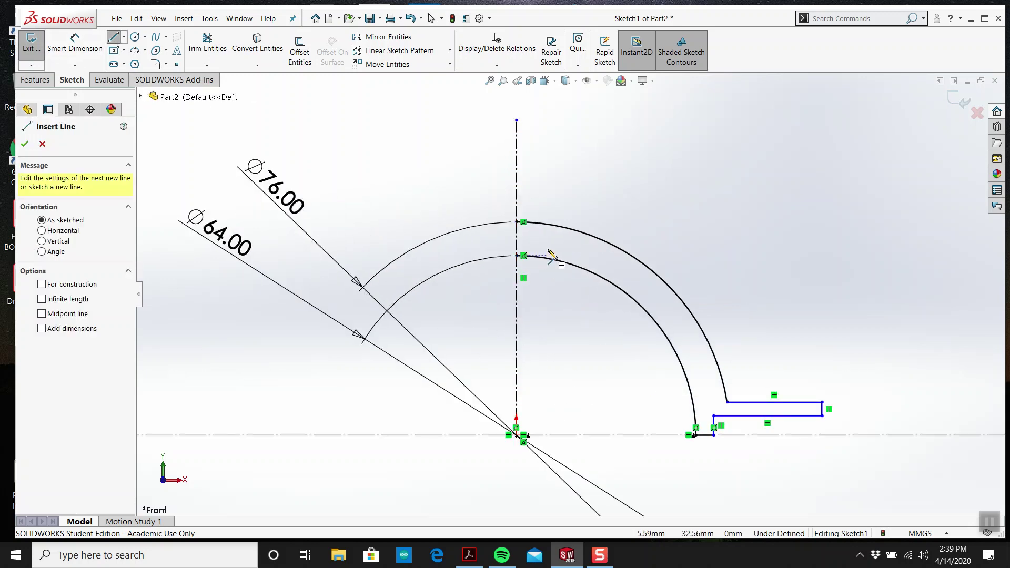
click(517, 221)
click(524, 256)
key(Escape)
scroll(645, 305, up, 3)
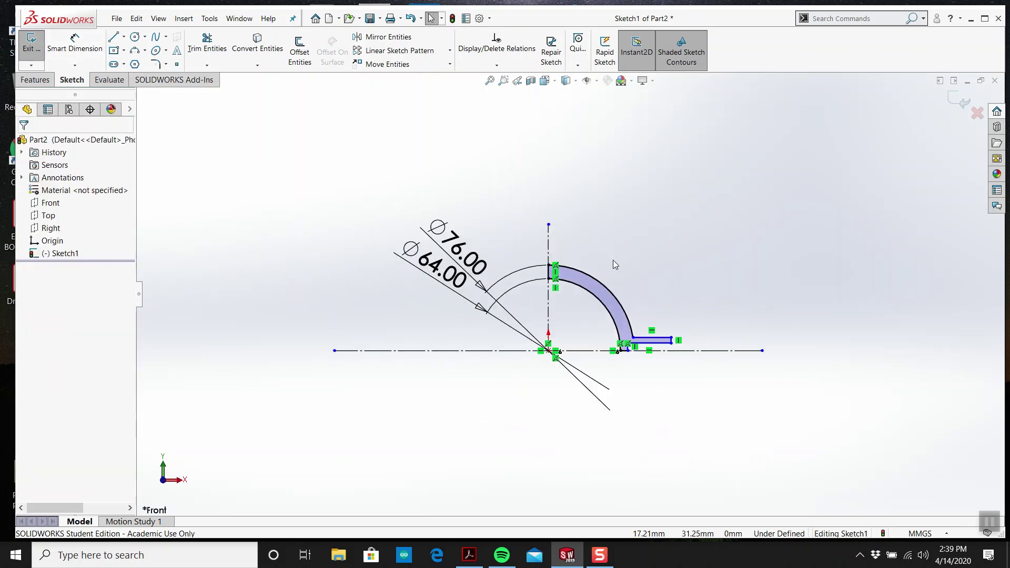
scroll(595, 293, up, 2)
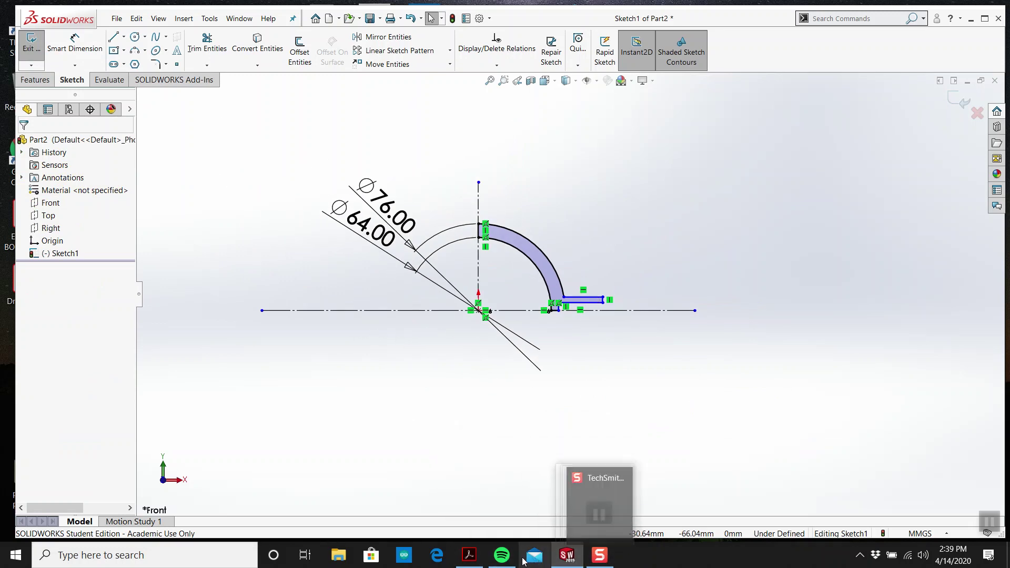
click(475, 563)
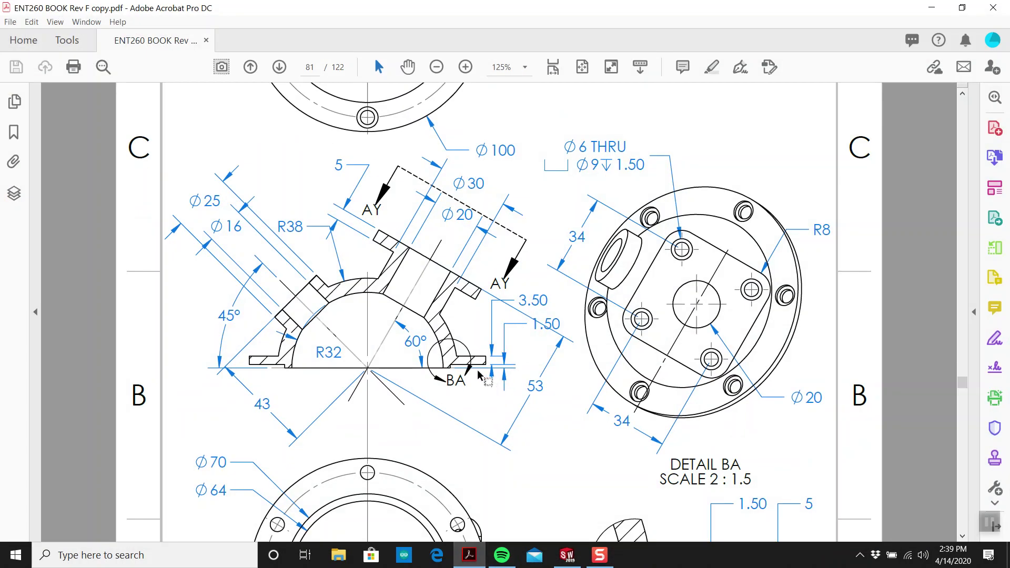
scroll(489, 371, up, 3)
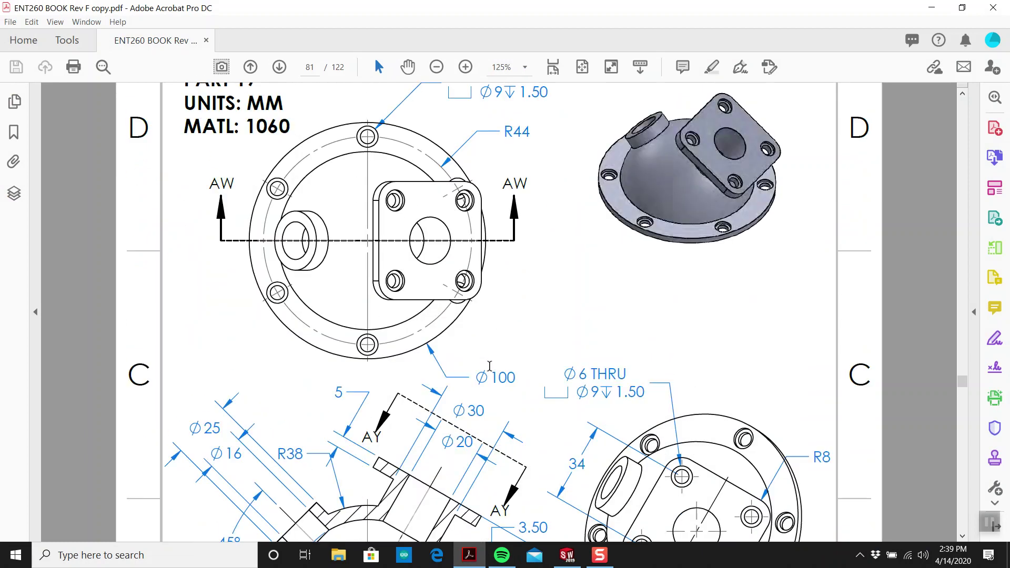
scroll(489, 366, down, 1)
scroll(447, 349, up, 3)
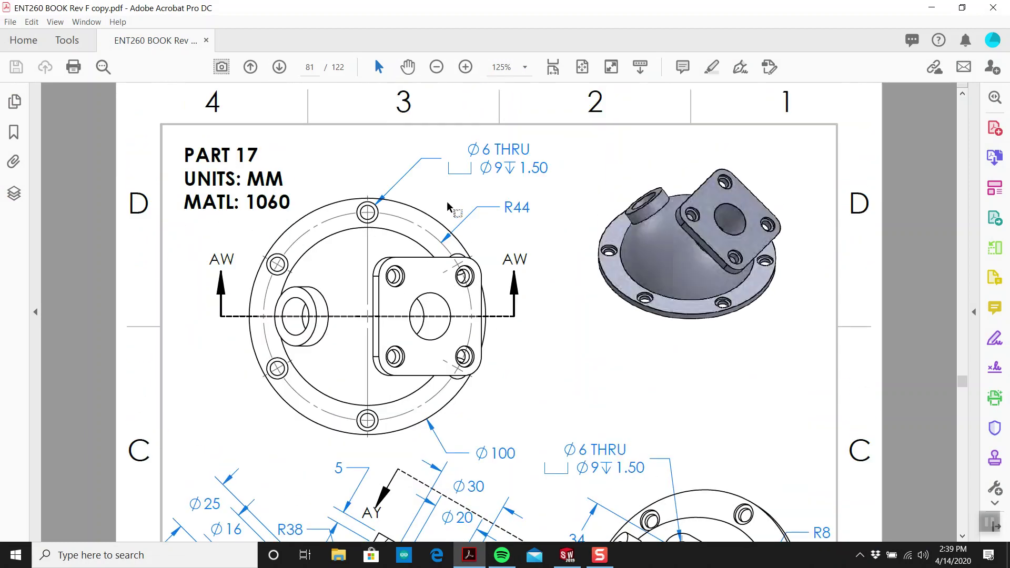
ctrl+scroll(441, 207, down, 2)
scroll(477, 399, up, 1)
ctrl+scroll(477, 400, up, 1)
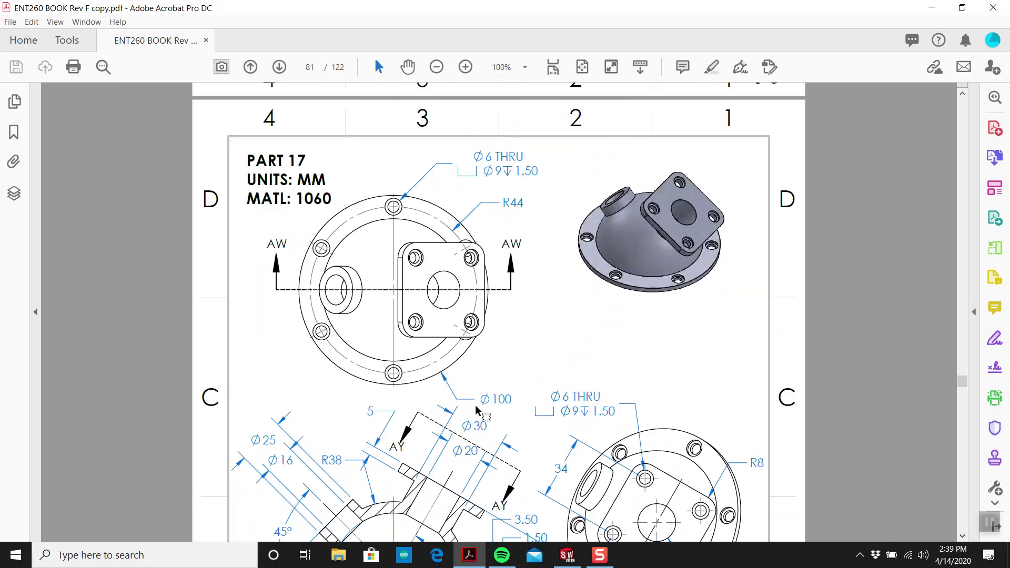
click(564, 565)
right_drag(629, 451, 609, 354)
scroll(587, 297, down, 5)
Dimension the flange's outer end to the centreline as a Ø100 diameter
click(634, 310)
scroll(629, 306, down, 3)
scroll(437, 253, up, 6)
click(415, 248)
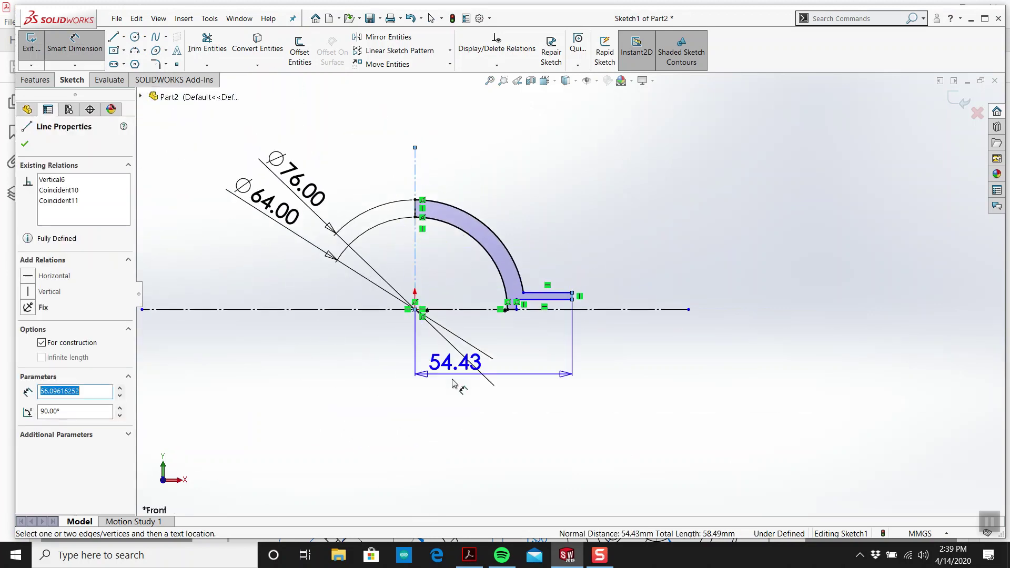
click(404, 418)
text(100)
key(Return)
scroll(494, 340, down, 3)
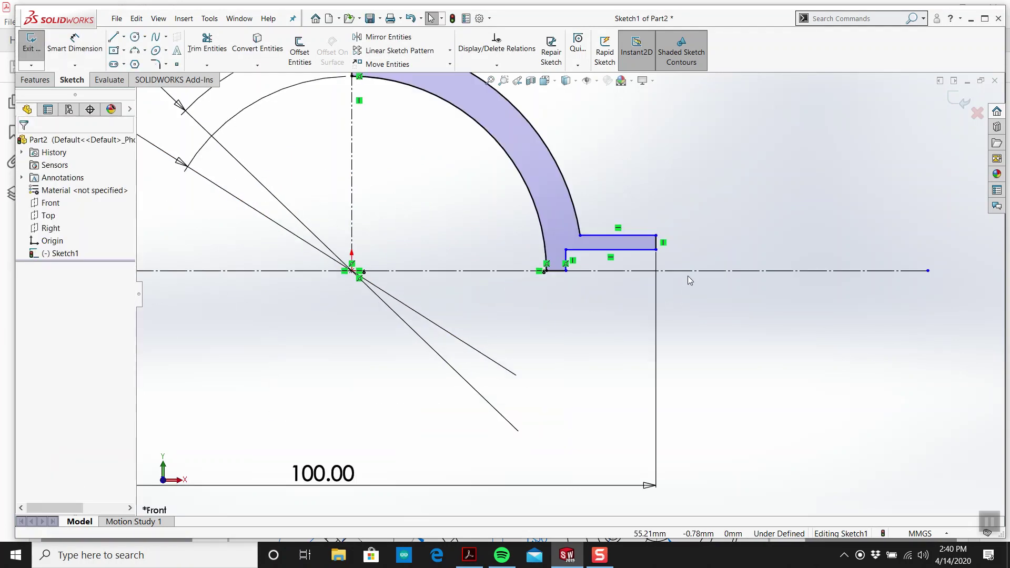
scroll(658, 244, down, 2)
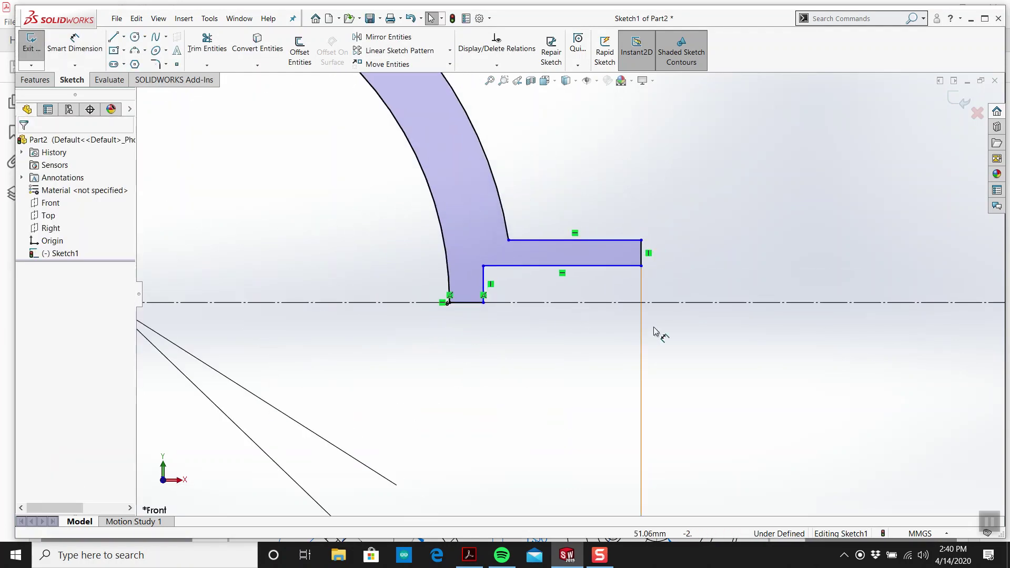
Set the flange thickness to 3.50 mm and its underside offset to 1.50 mm
key(d)
click(641, 251)
click(714, 181)
text(3.65)
key(Return)
double_click(703, 145)
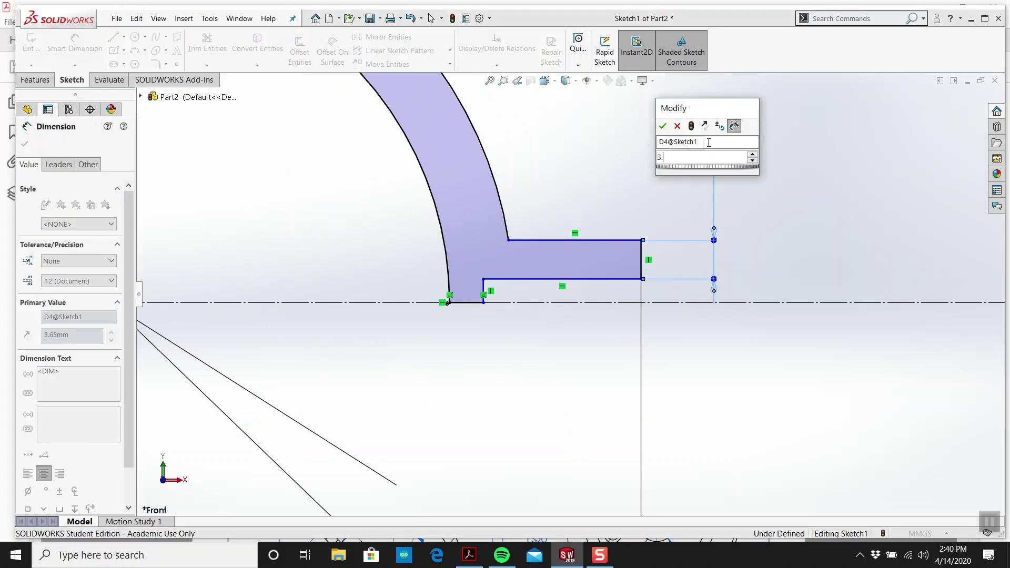
text(3.5)
key(Return)
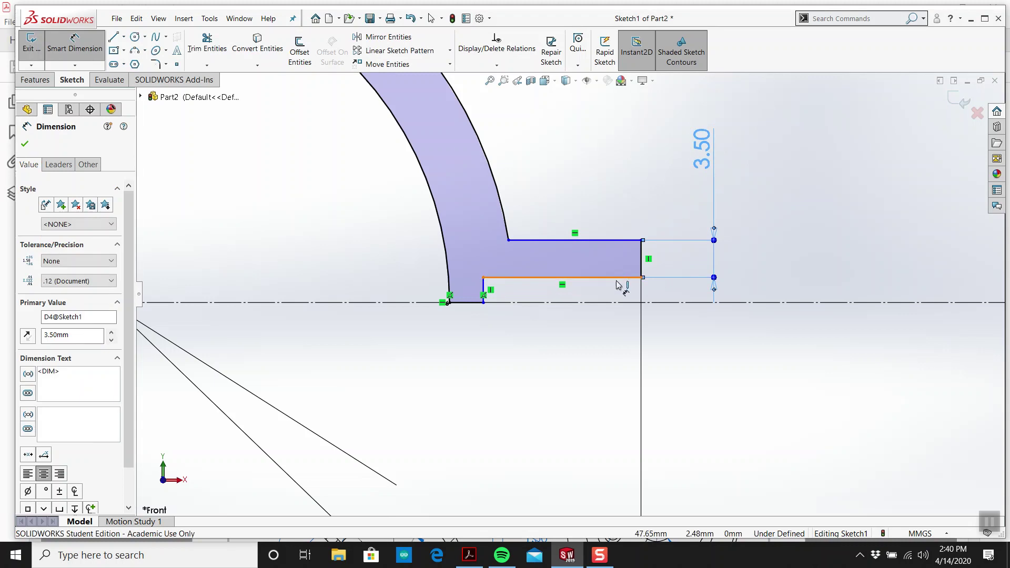
click(620, 278)
click(800, 415)
key(Return)
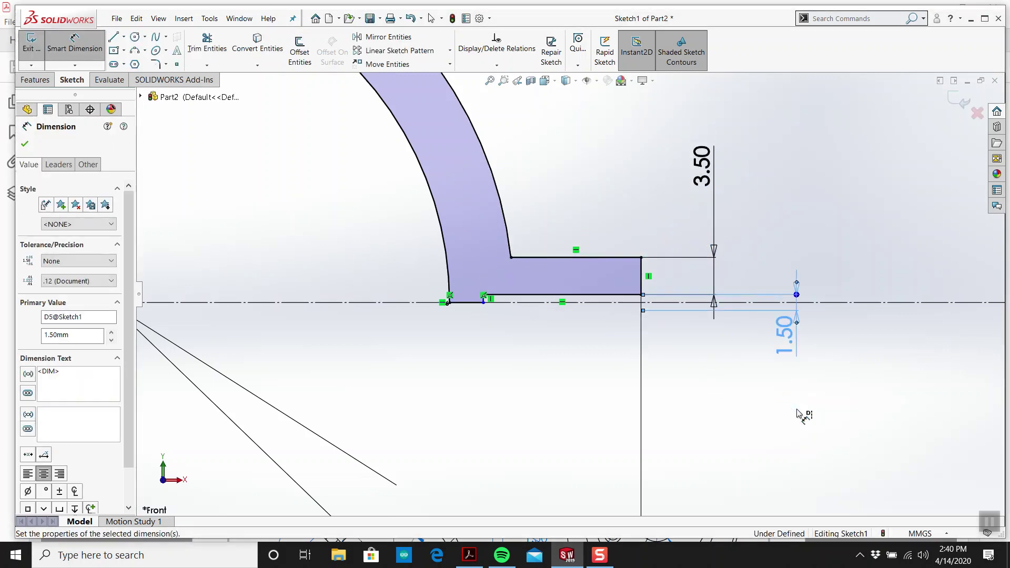
key(Escape)
key(Escape)
scroll(570, 295, up, 3)
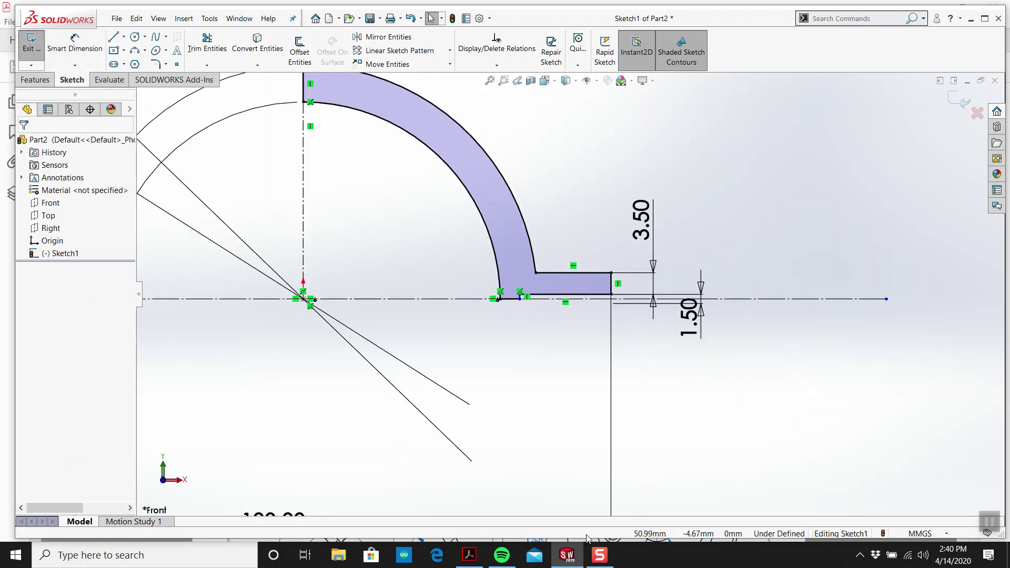
click(469, 555)
ctrl+scroll(455, 396, up, 2)
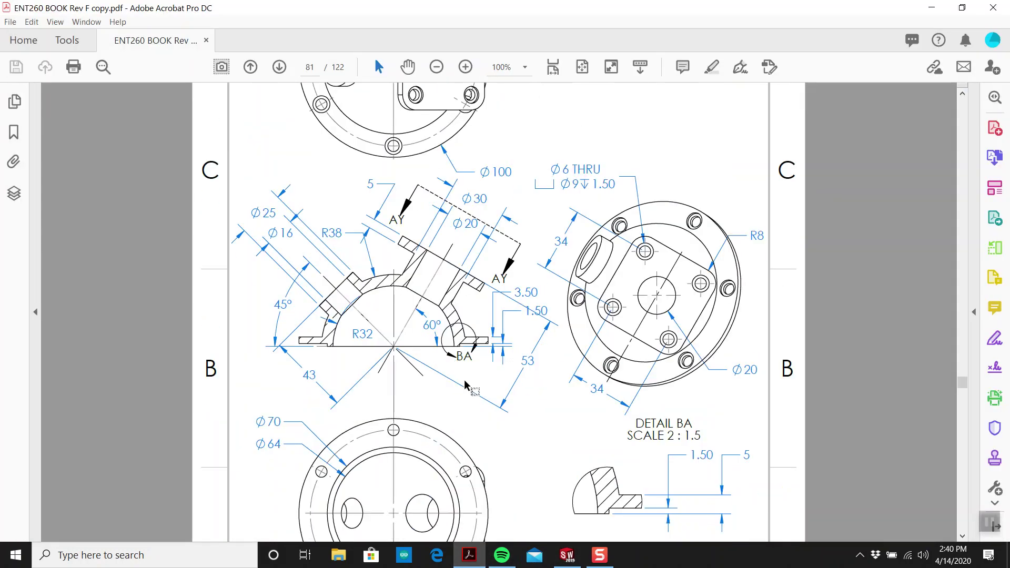
ctrl+scroll(478, 358, up, 3)
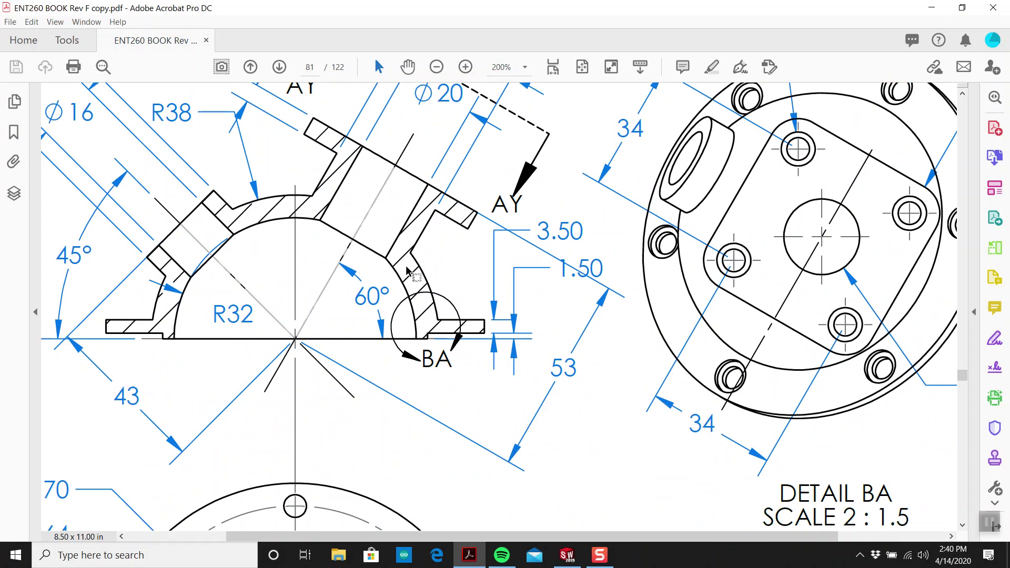
scroll(383, 269, down, 5)
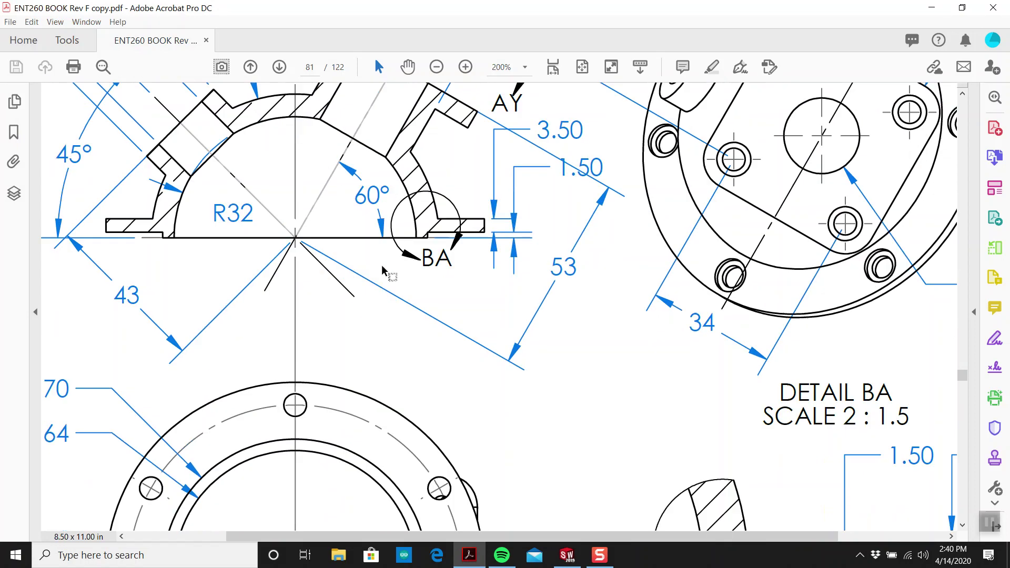
ctrl+scroll(383, 270, down, 3)
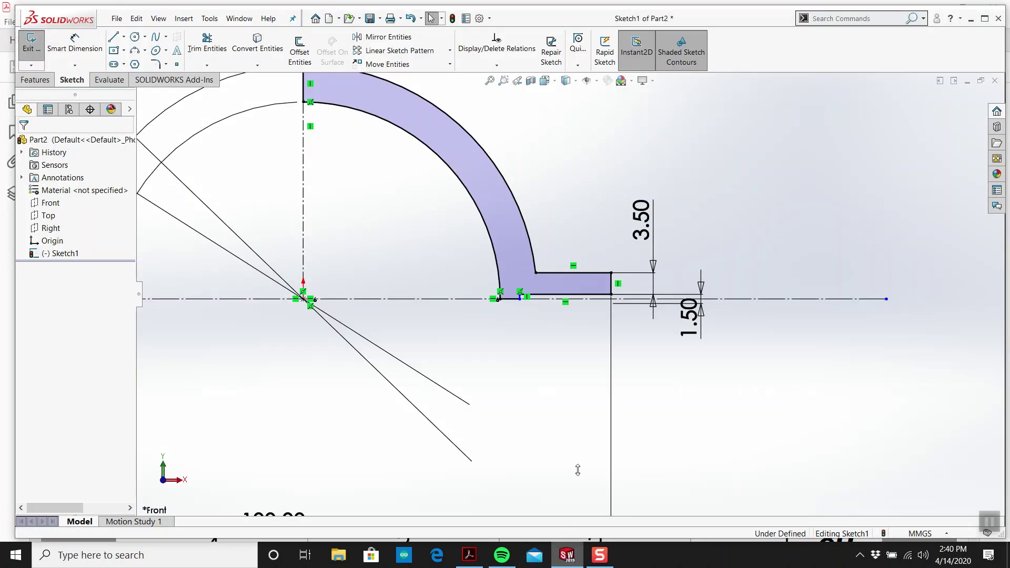
Dimension the flange step's inner edge to the centreline as Ø70 and fit the sketch in view
click(567, 555)
right_drag(566, 371, 568, 343)
scroll(526, 316, down, 1)
scroll(506, 305, up, 3)
scroll(499, 283, down, 3)
scroll(499, 282, down, 8)
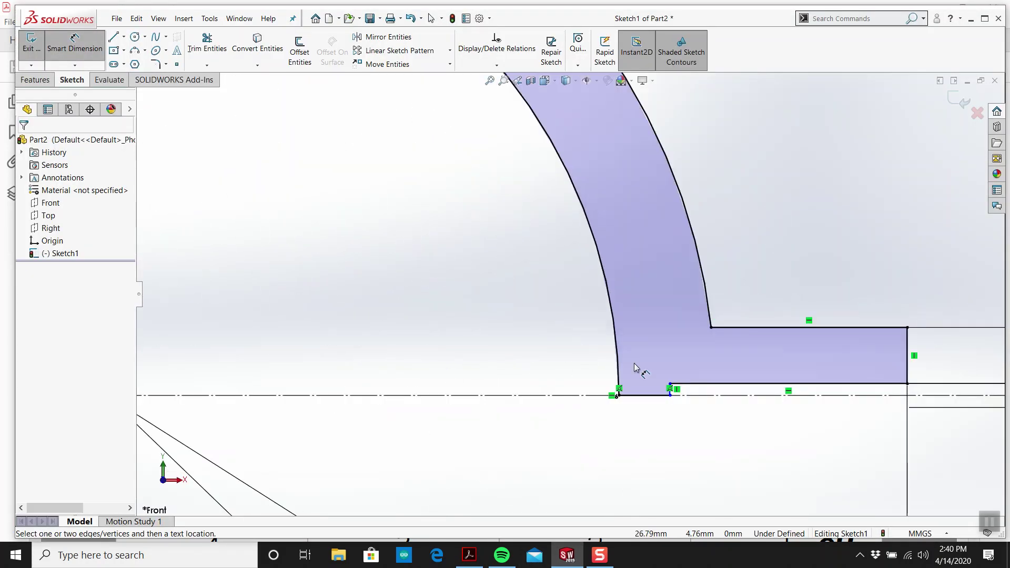
click(675, 394)
scroll(667, 375, up, 5)
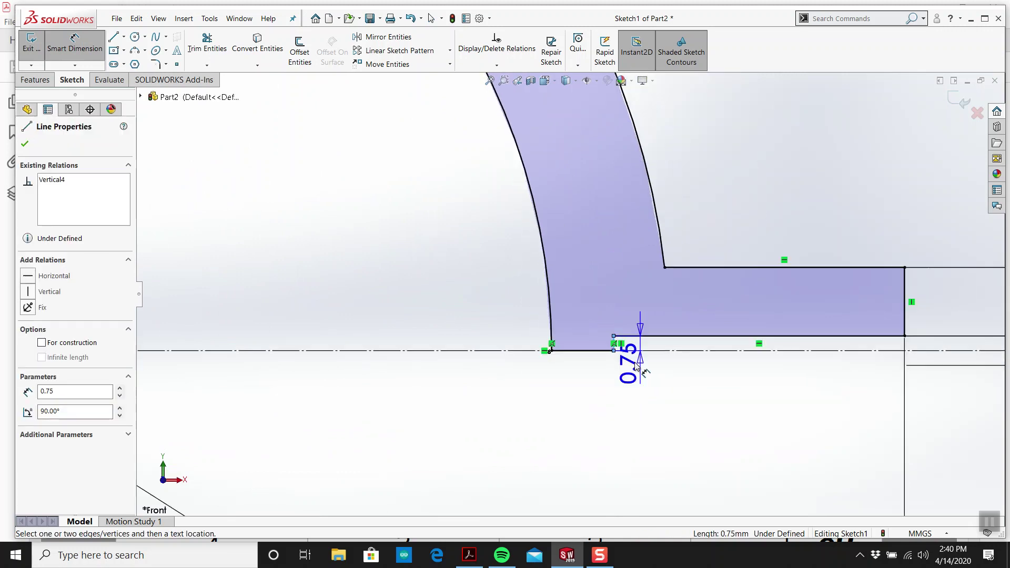
click(354, 260)
scroll(563, 293, up, 2)
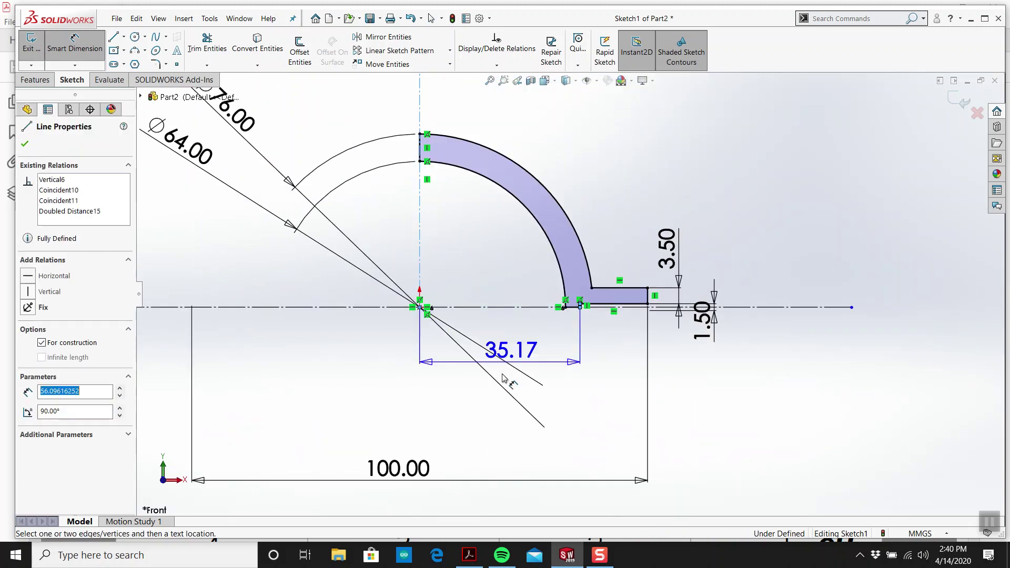
click(409, 427)
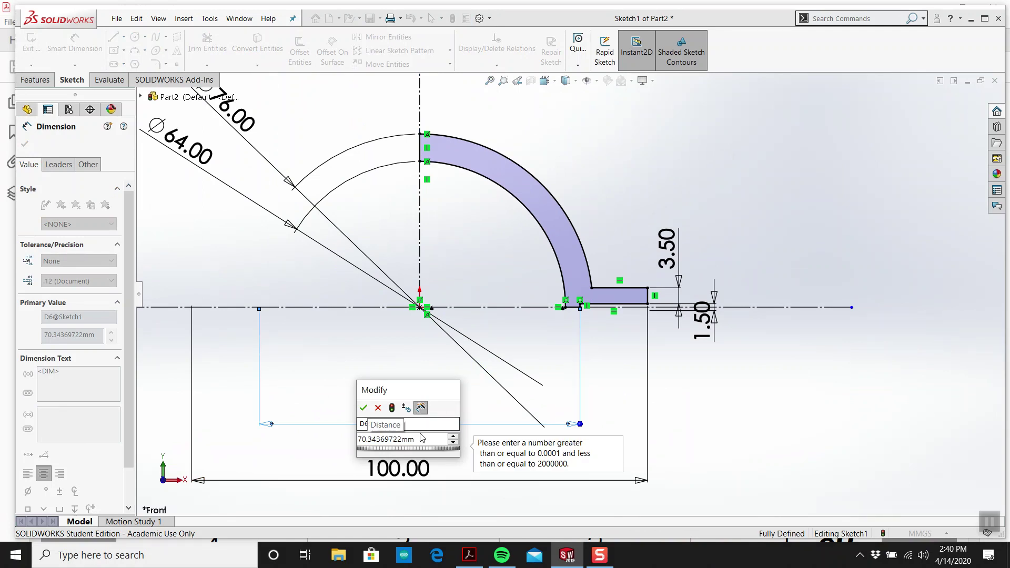
double_click(400, 439)
text(7)
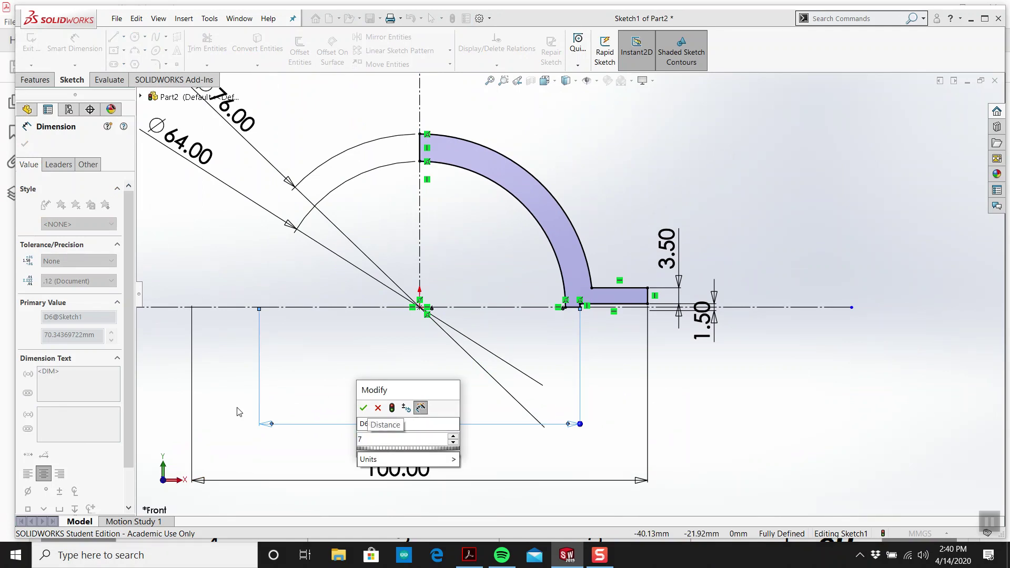
text(0)
key(Return)
key(Escape)
key(f)
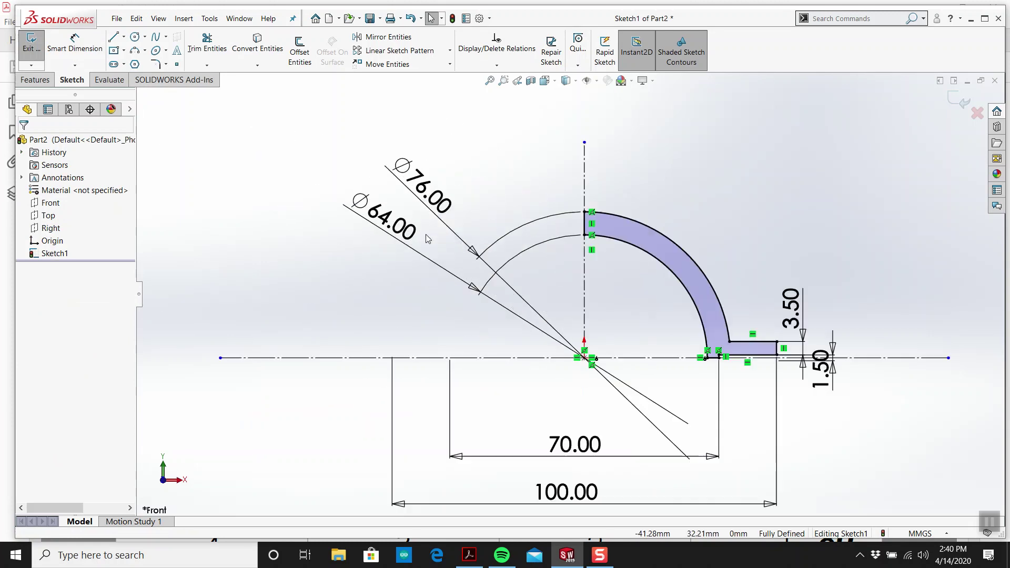
scroll(679, 286, down, 2)
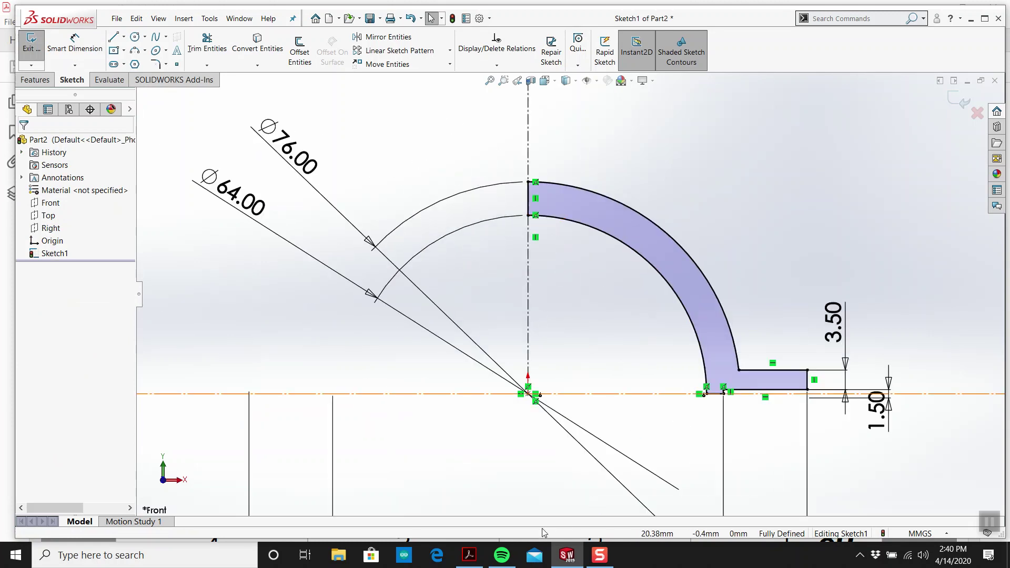
Review the Part 17 drawing in the PDF
click(470, 555)
scroll(491, 368, up, 3)
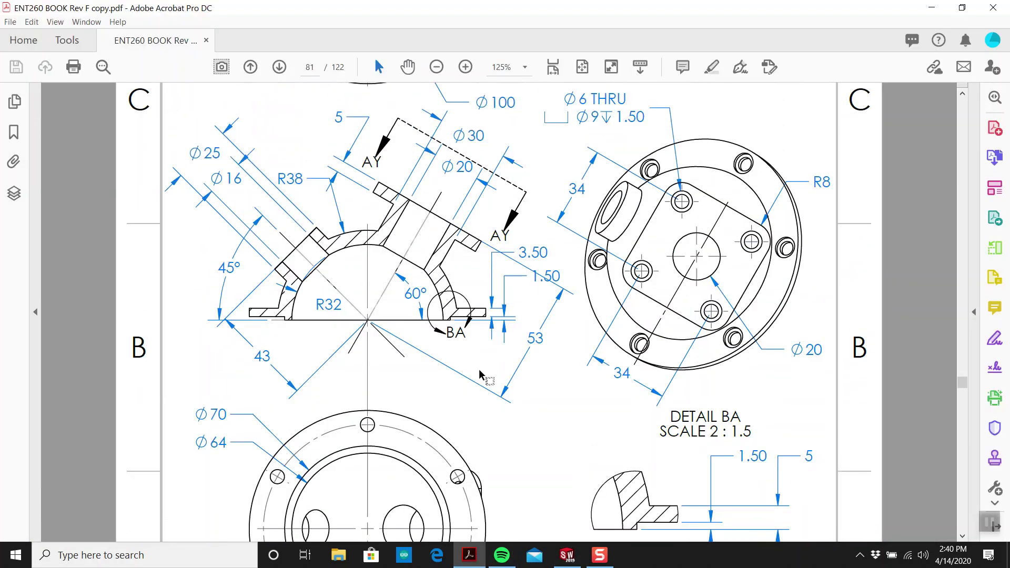
scroll(491, 367, up, 4)
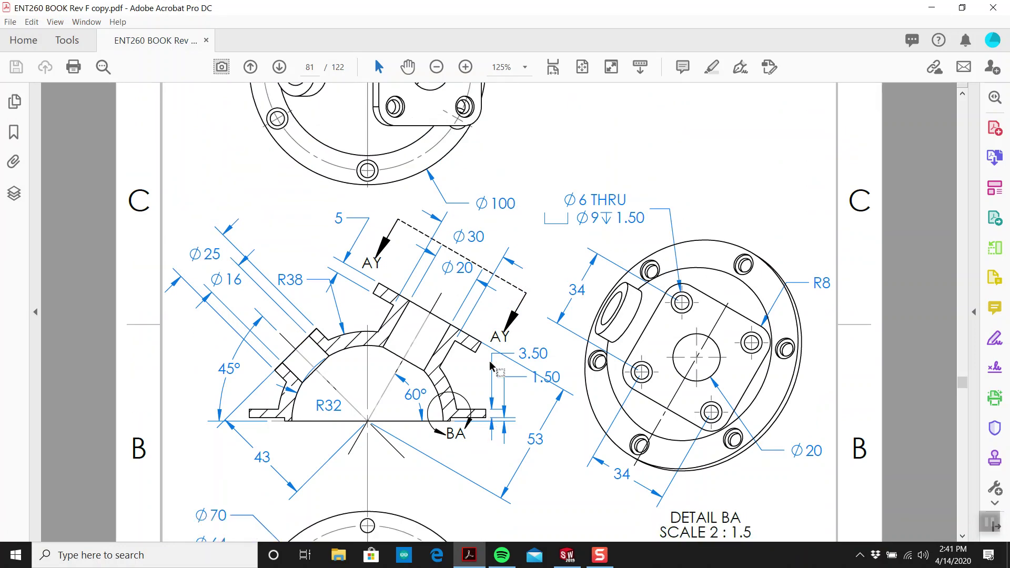
scroll(491, 367, up, 4)
scroll(491, 367, down, 8)
Revolve Sketch1 a full 360° about the vertical centreline into the flanged dome Revolve1
click(567, 555)
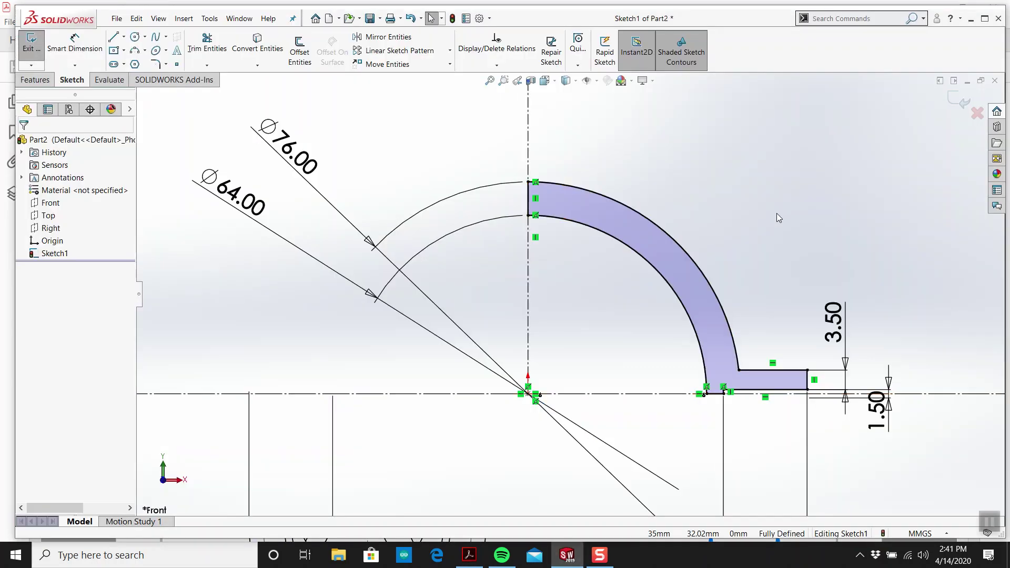
click(953, 100)
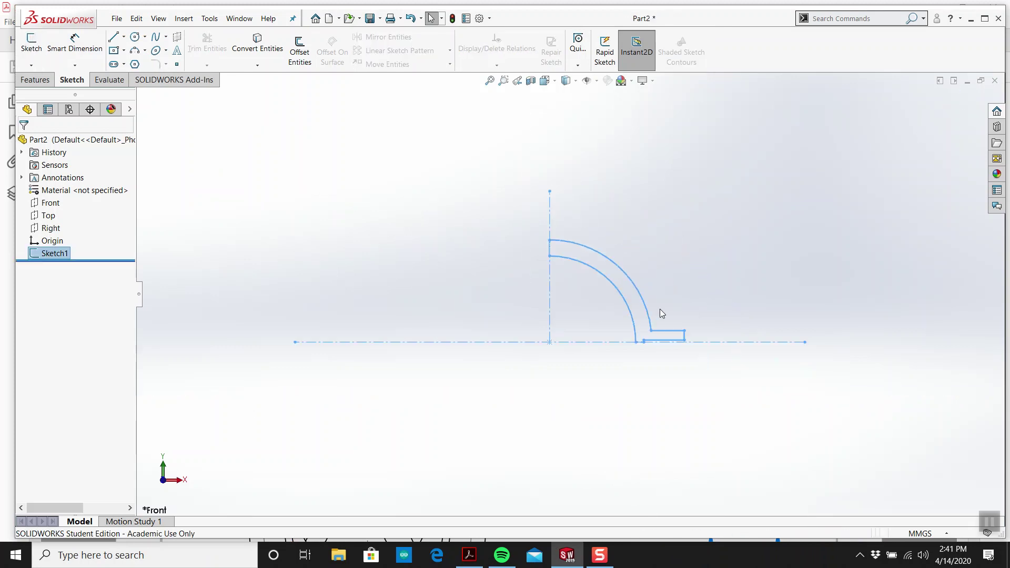
mouse_move(581, 299)
middle_down()
mouse_move(613, 357)
mouse_move(589, 291)
middle_up()
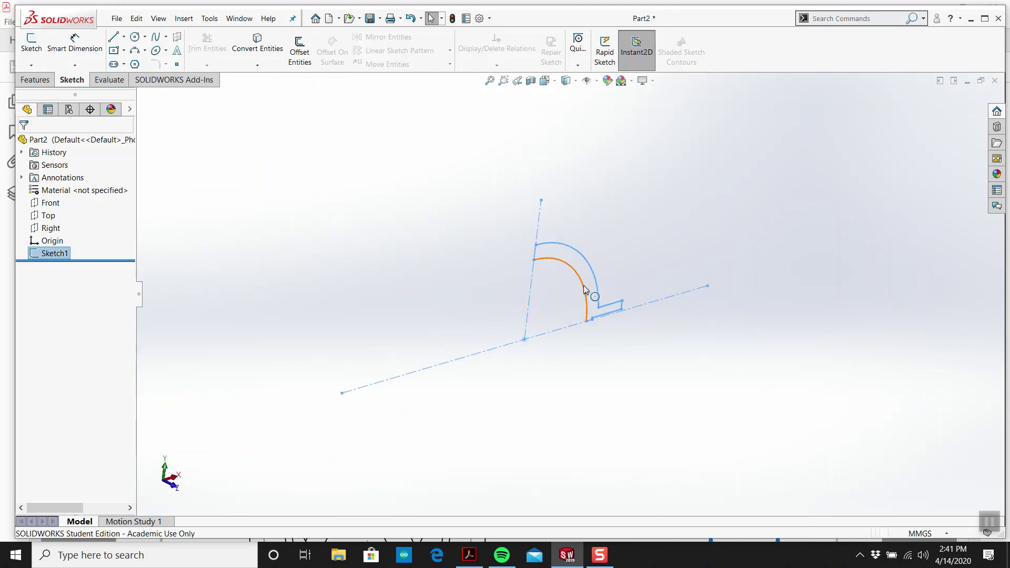
click(36, 80)
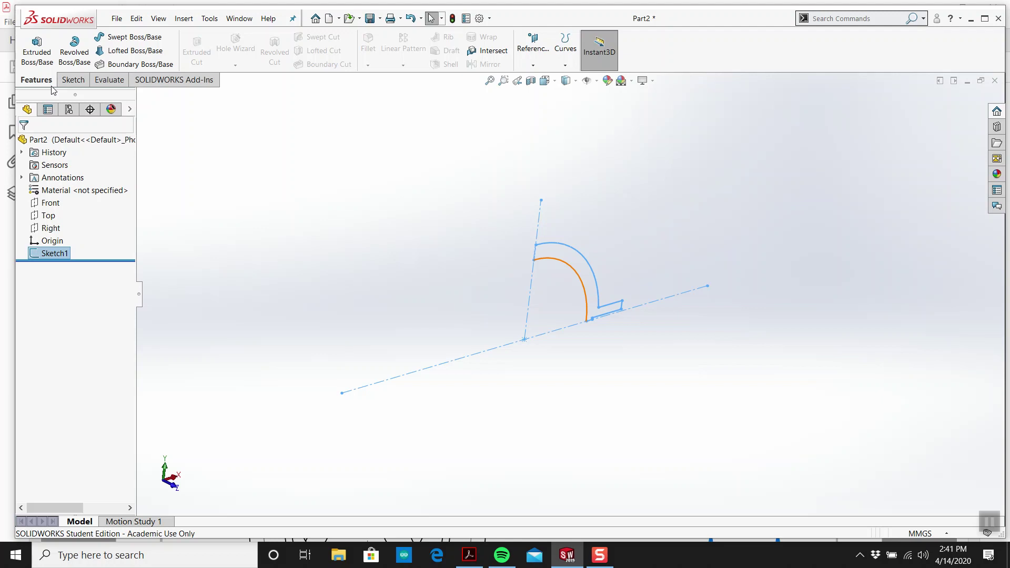
click(74, 57)
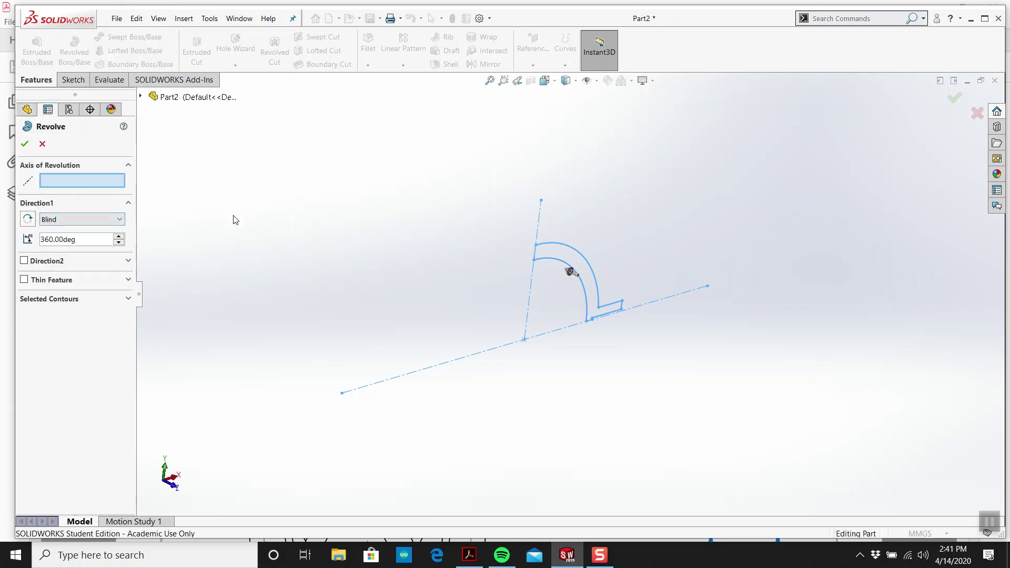
click(541, 213)
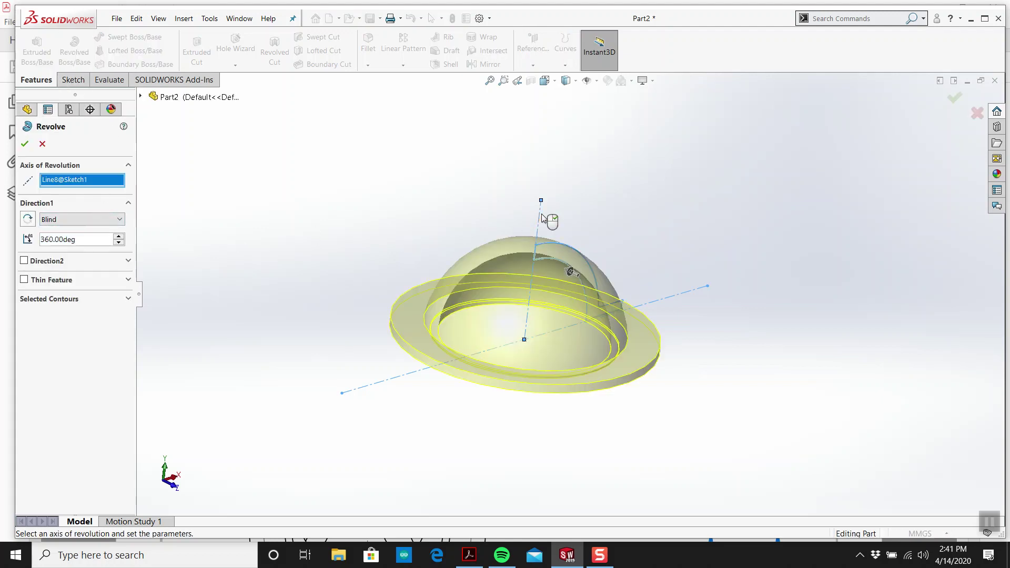
click(54, 298)
click(25, 144)
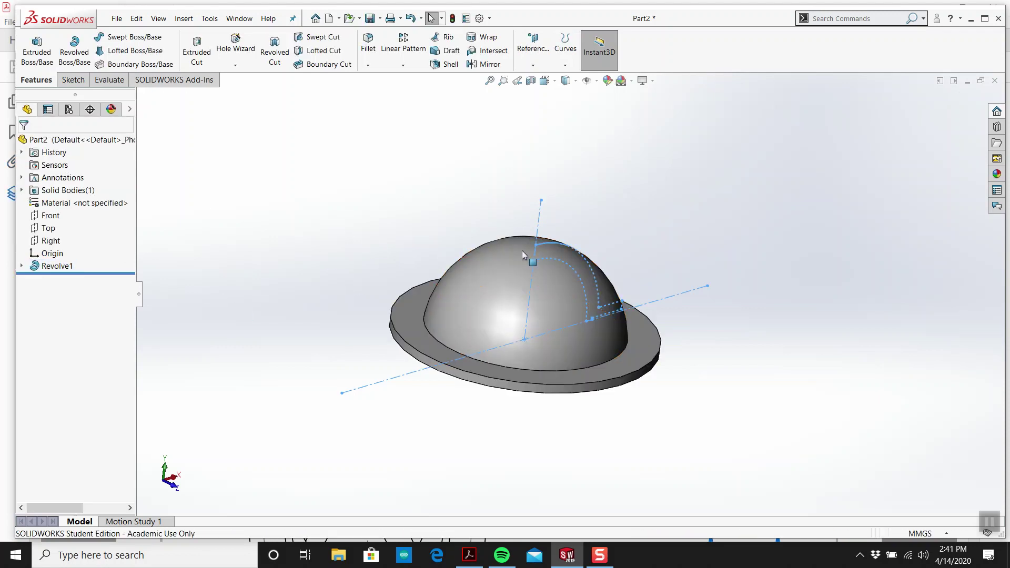
middle_drag(522, 250, 523, 451)
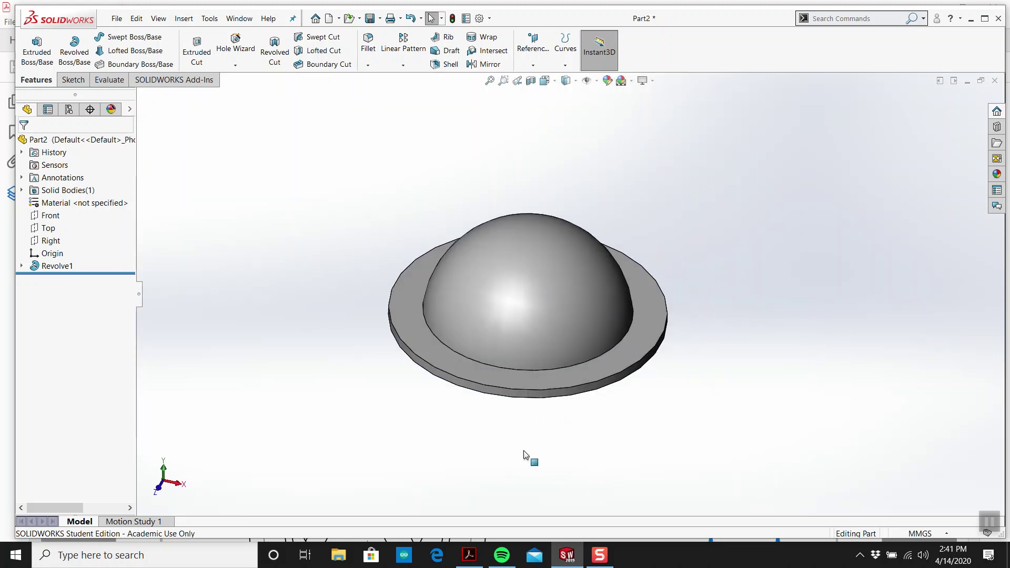
Start a sketch on the flange's top face and draw a circle centred on the origin
click(415, 293)
click(72, 80)
click(32, 46)
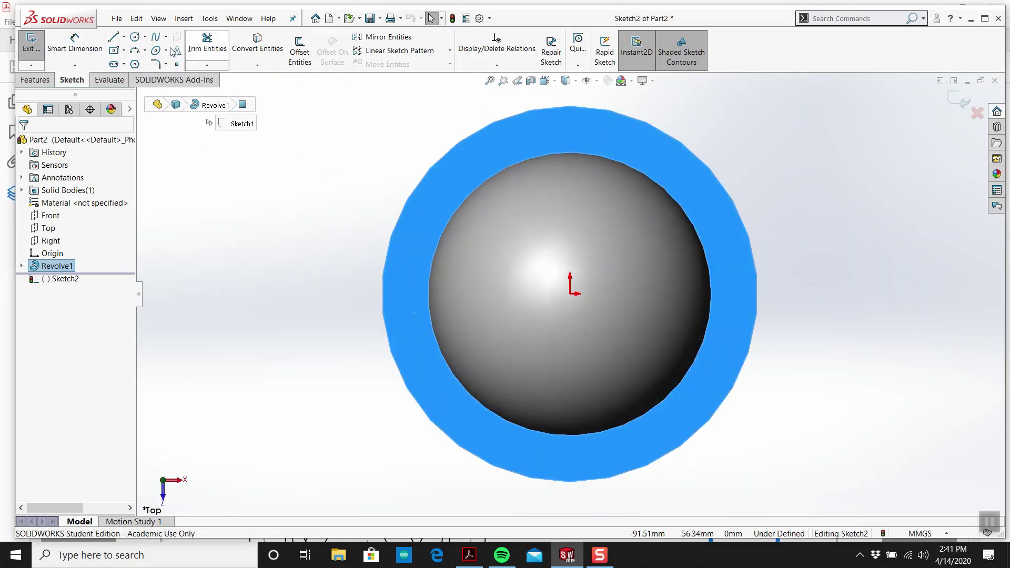
click(144, 37)
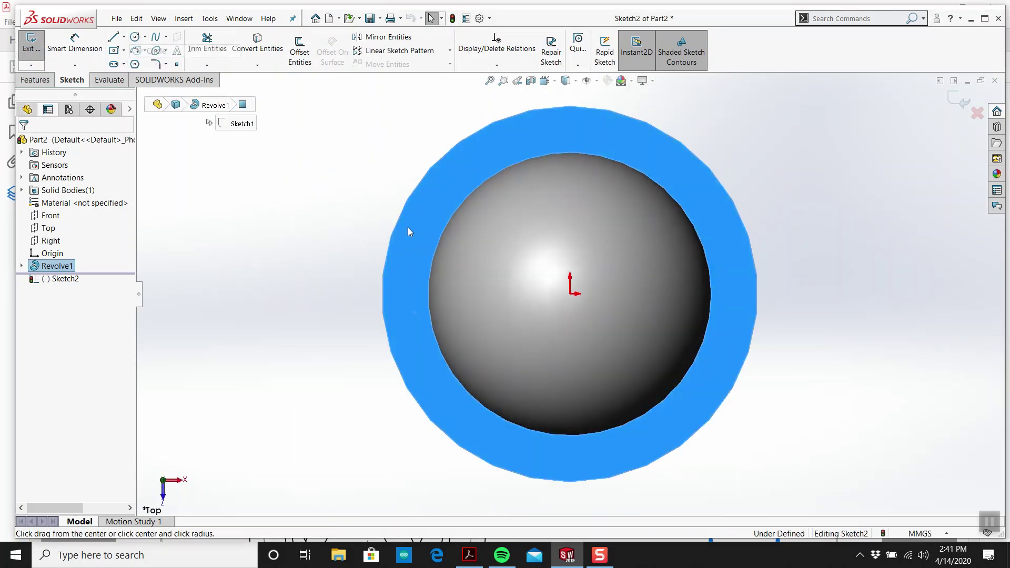
click(156, 51)
drag(571, 293, 564, 243)
drag(558, 188, 557, 138)
key(Escape)
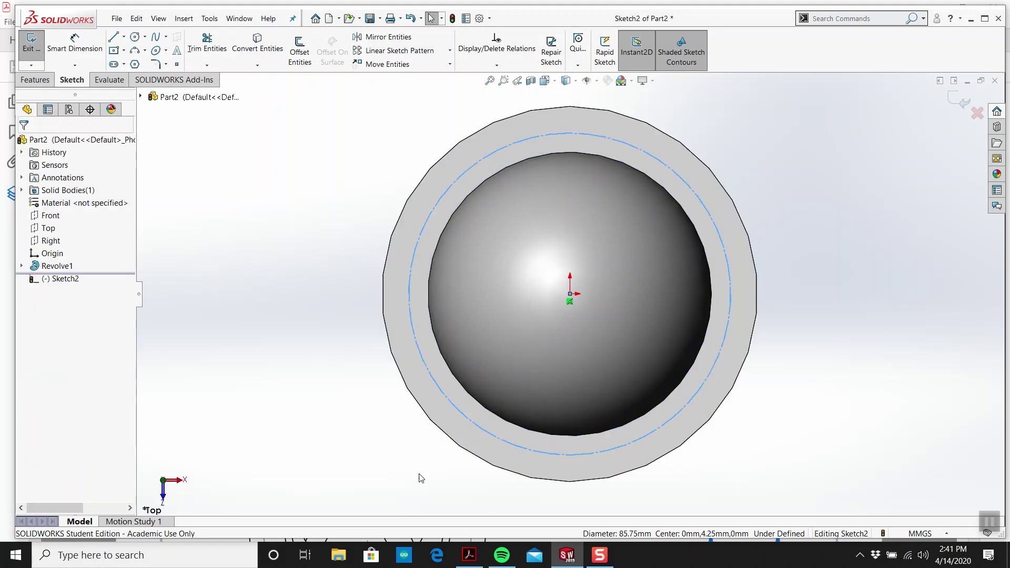
Check the reference drawing and dimension the circle's diameter to 88 mm
click(469, 556)
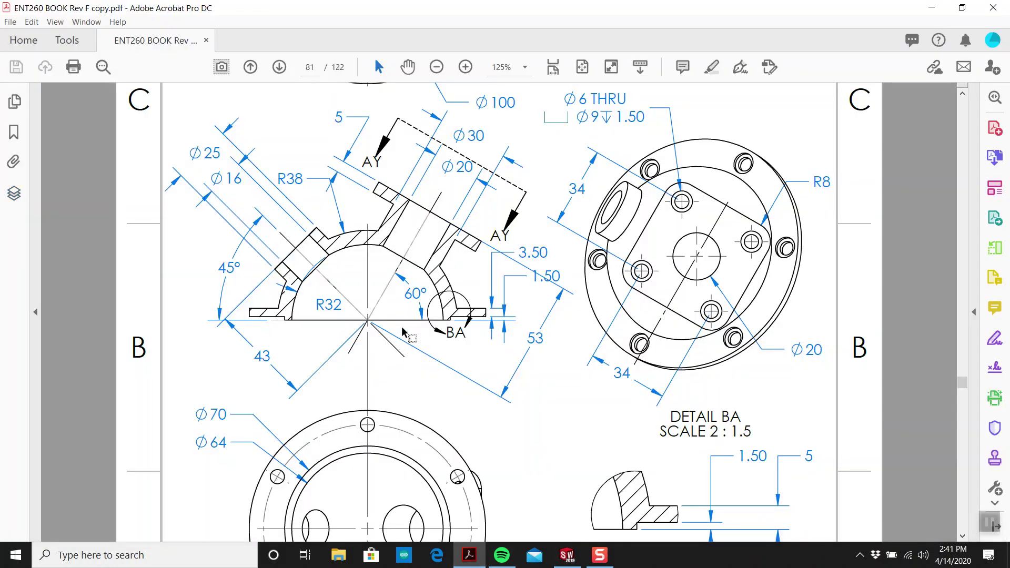
scroll(404, 332, down, 4)
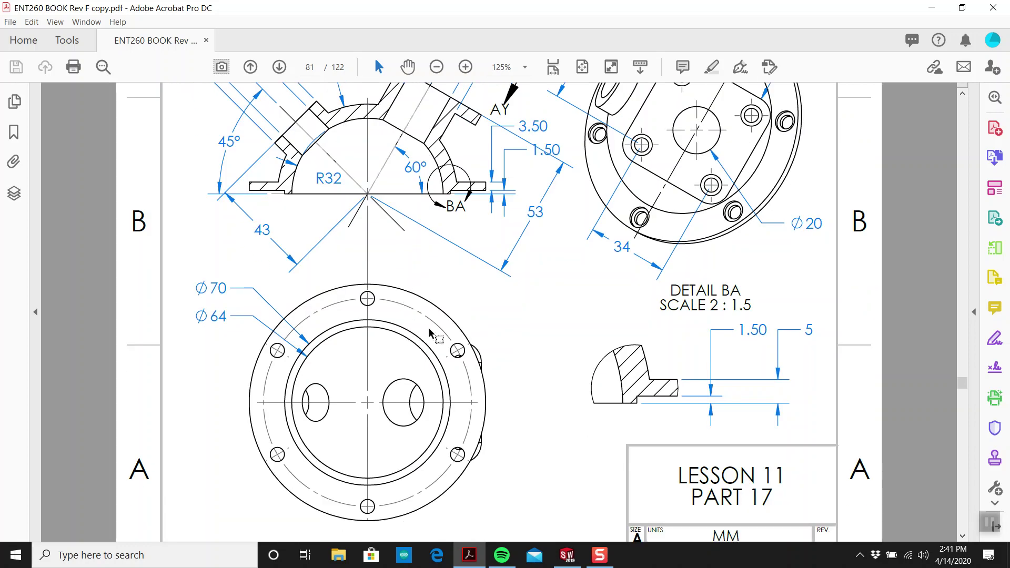
scroll(432, 325, up, 13)
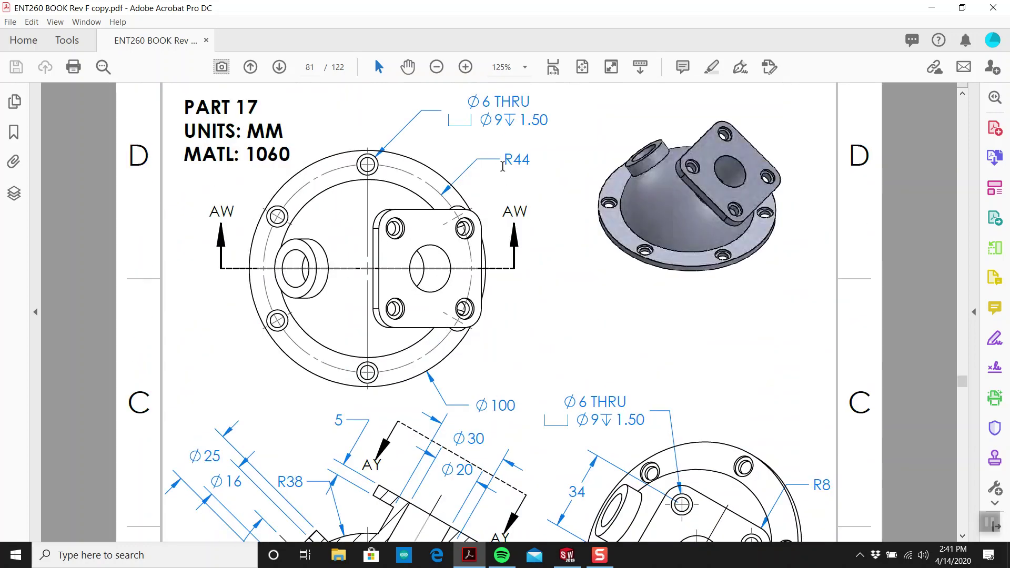
click(569, 557)
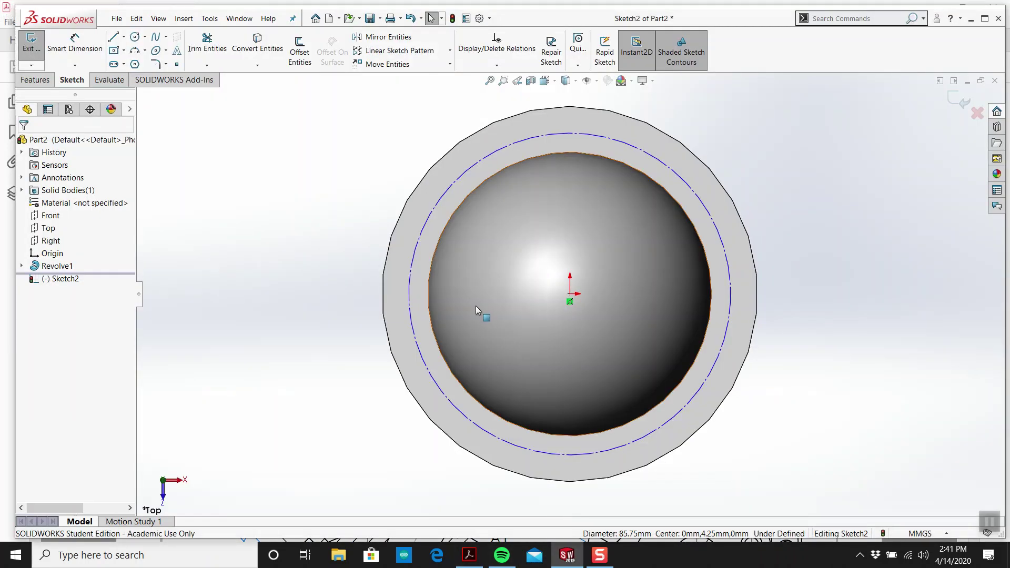
click(75, 42)
click(449, 197)
click(326, 166)
text(88)
key(Return)
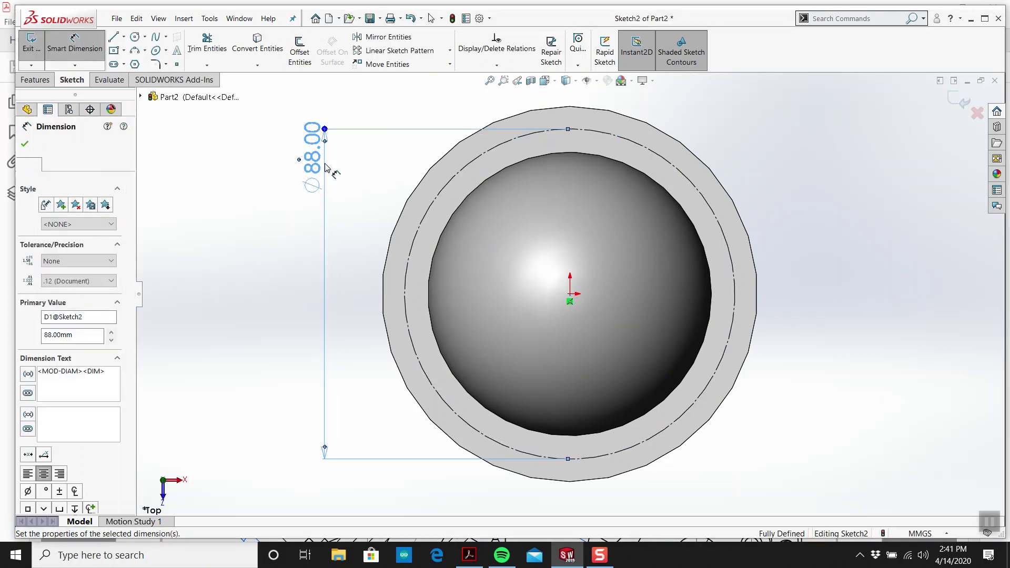
key(Escape)
Exit the bolt-circle sketch and start a counterbored Hole Wizard hole on the flange face
key(z)
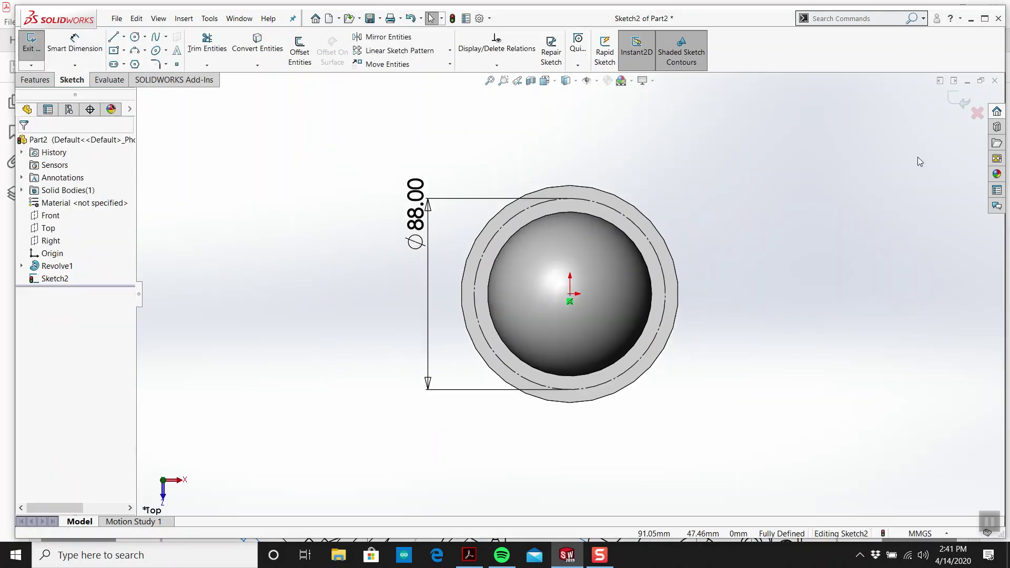
click(956, 100)
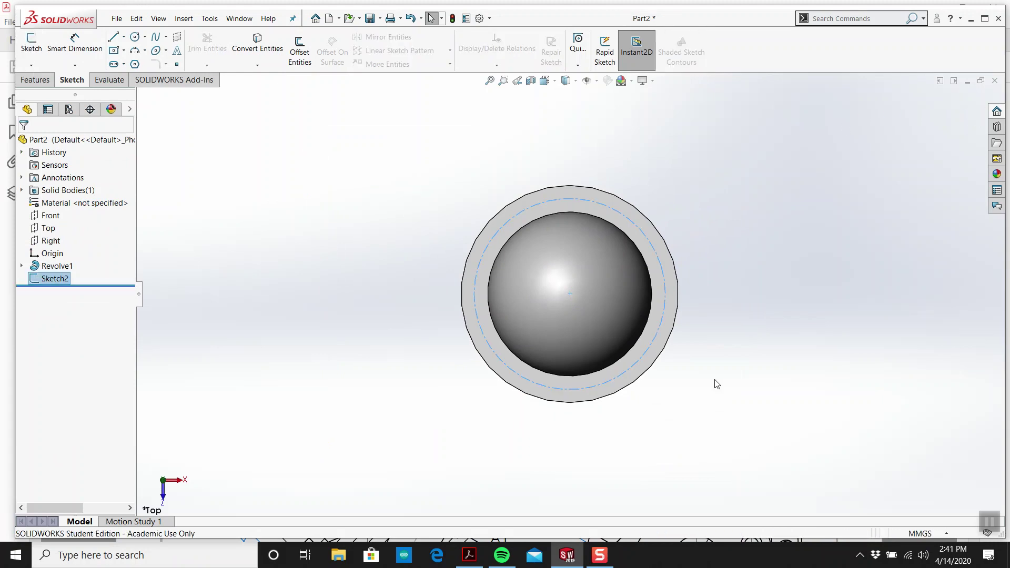
scroll(622, 219, down, 3)
click(559, 200)
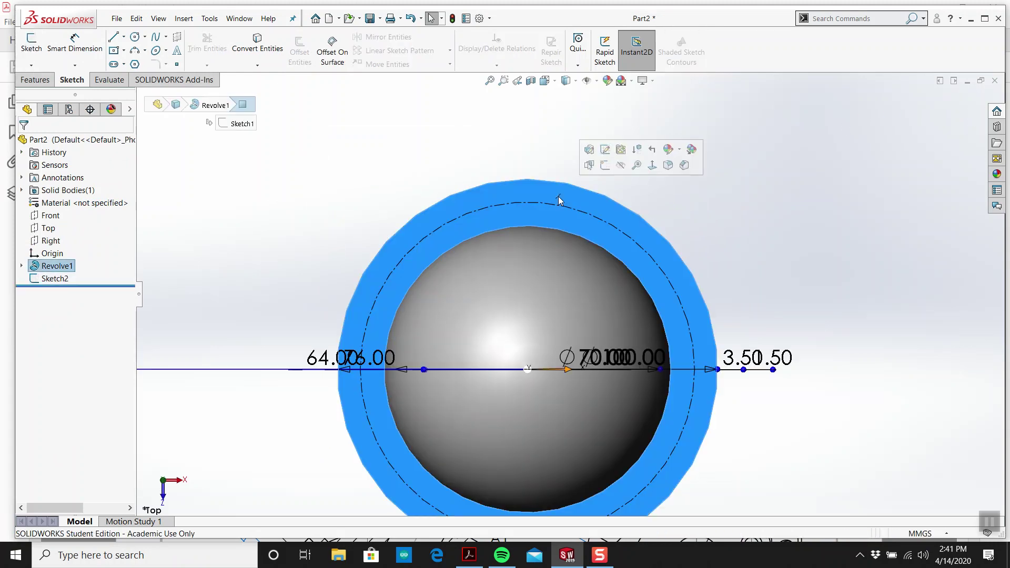
click(34, 79)
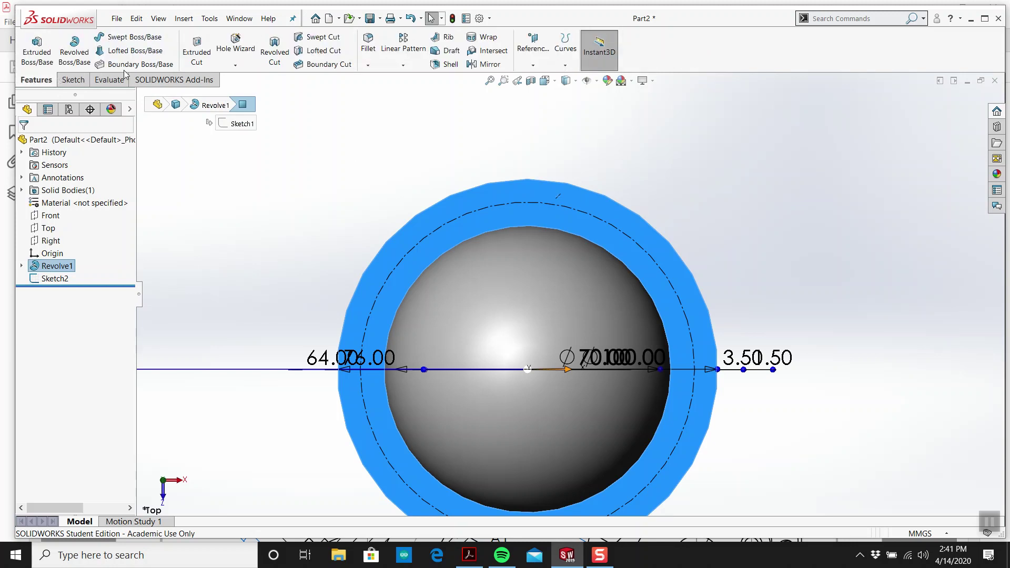
click(239, 43)
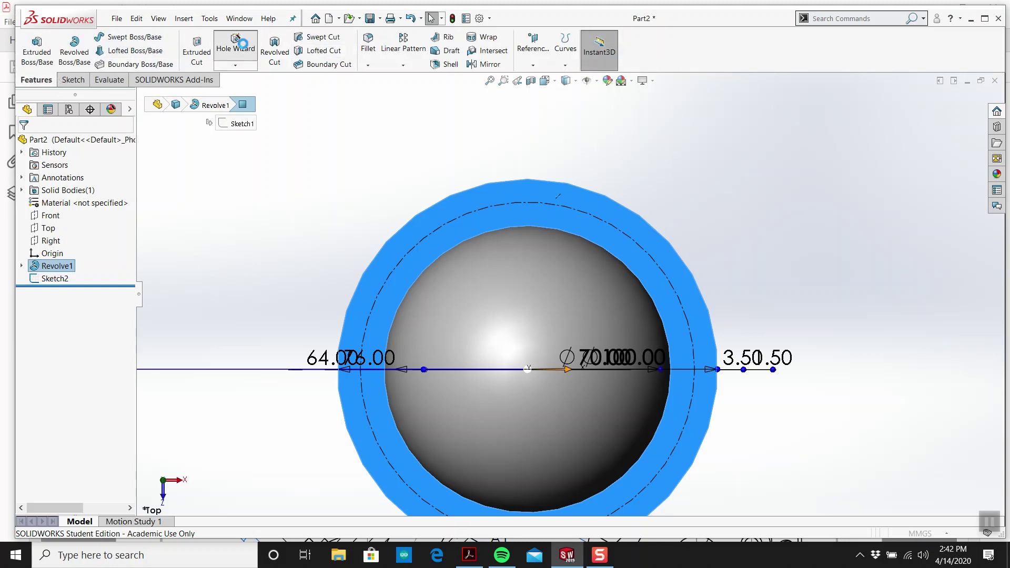
click(29, 263)
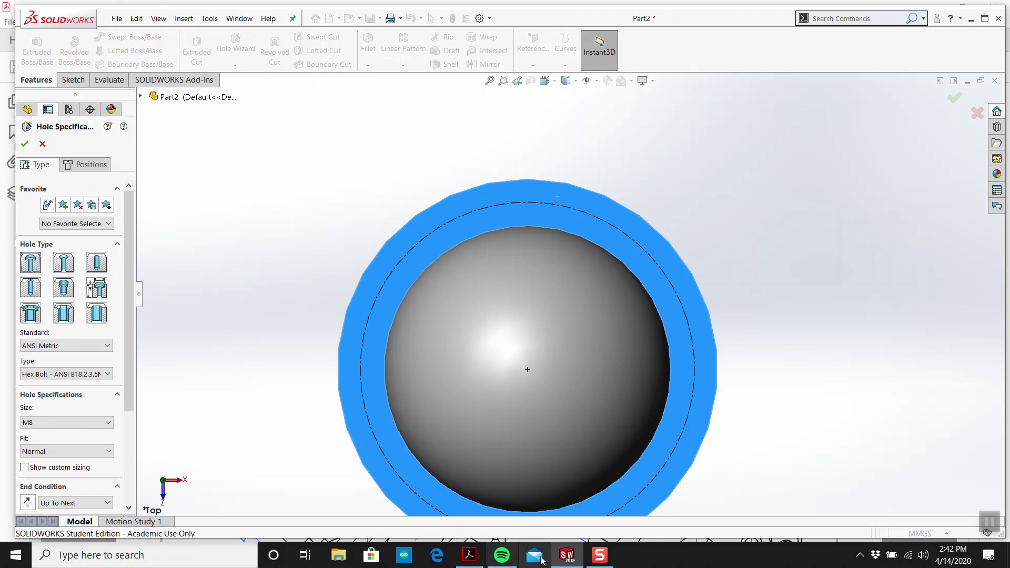
Check the drawing, enable custom sizing, choose M5 and set the counterbore diameter to 9
click(469, 554)
scroll(384, 379, up, 2)
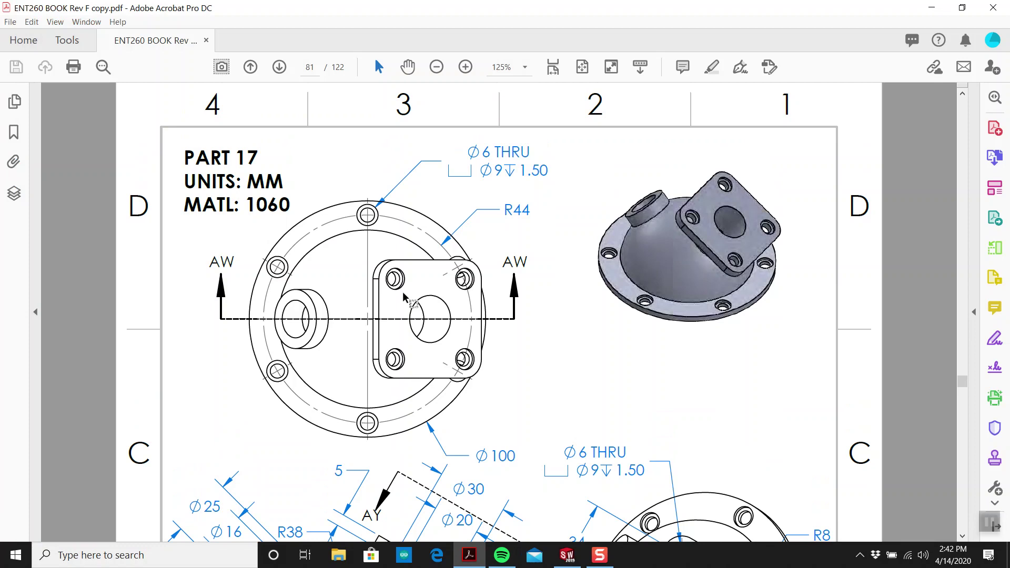
click(567, 555)
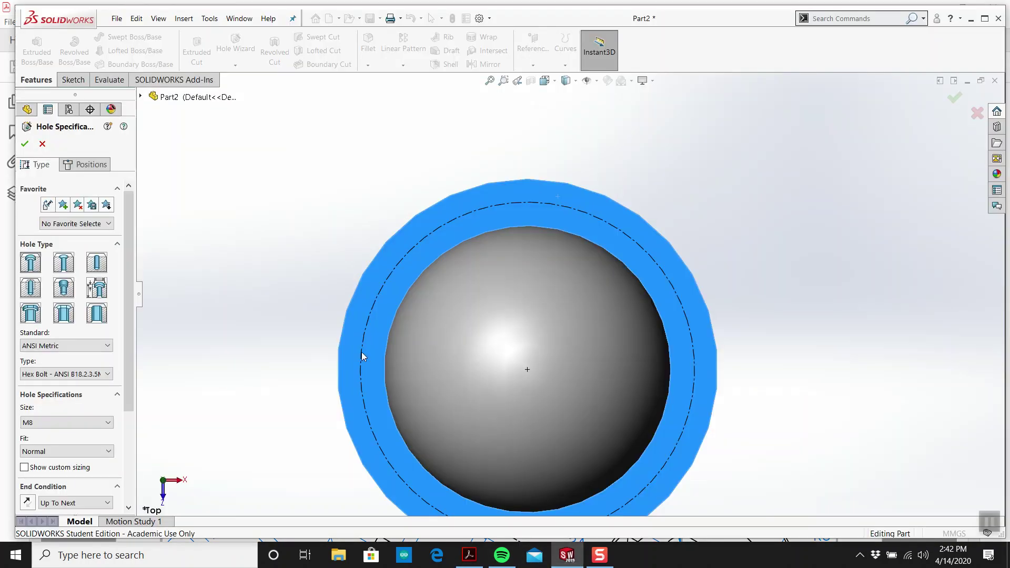
scroll(126, 330, down, 5)
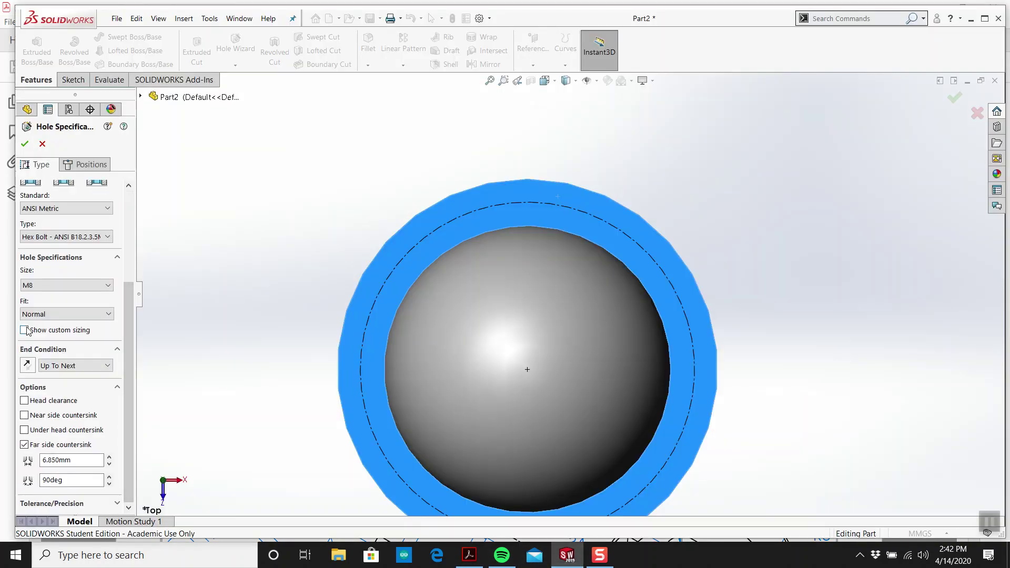
click(24, 330)
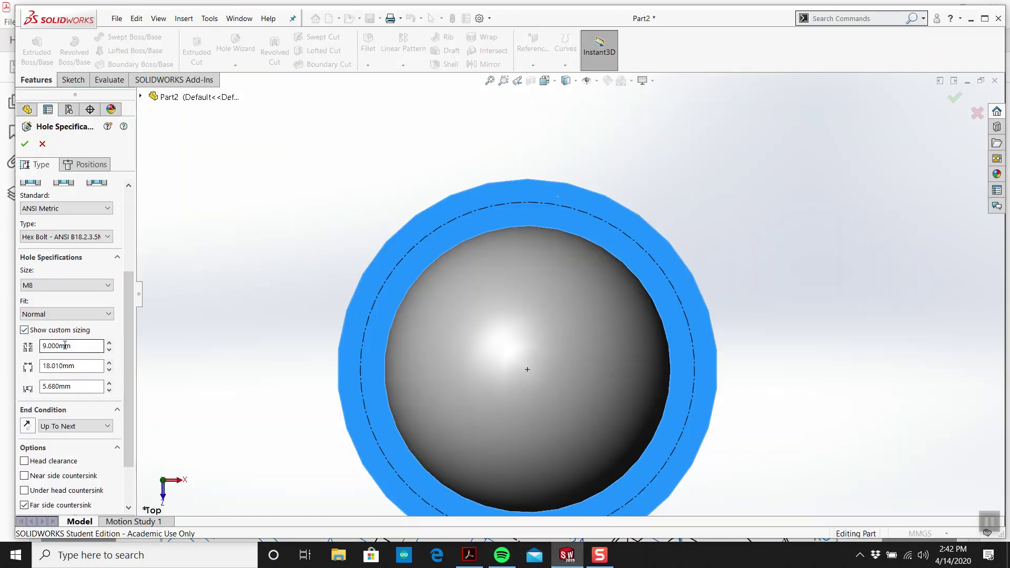
scroll(65, 347, up, 3)
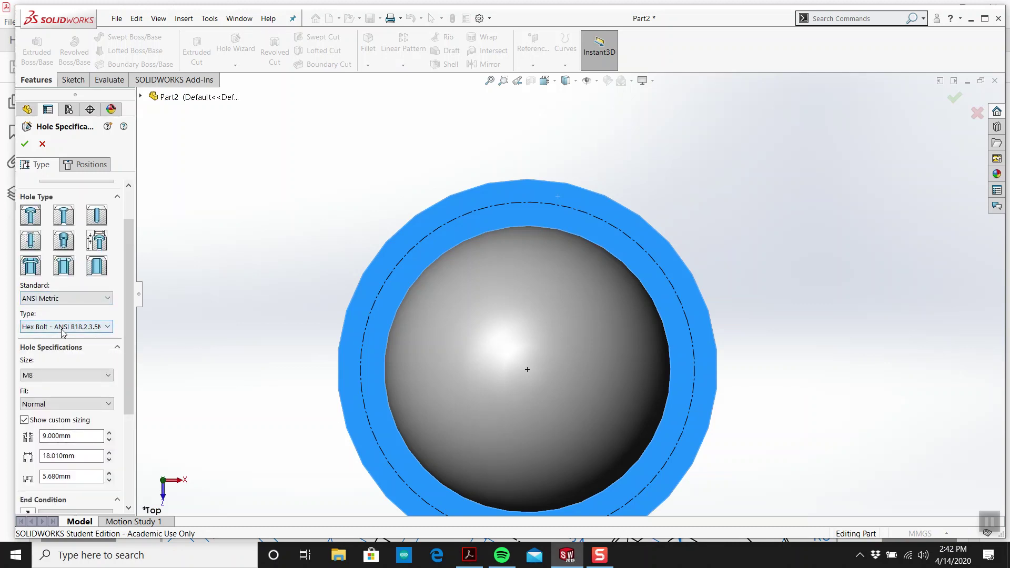
click(61, 375)
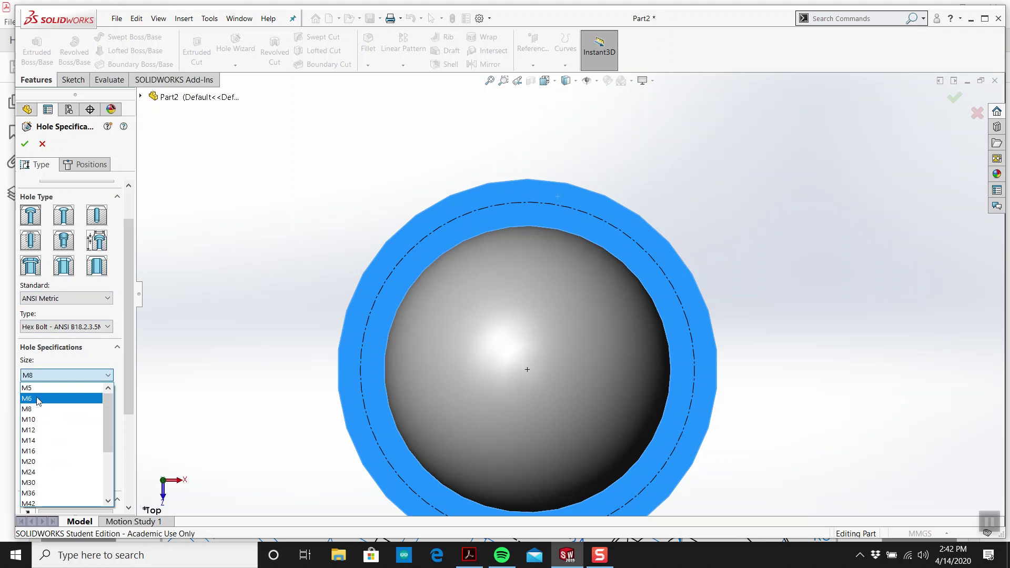
click(37, 390)
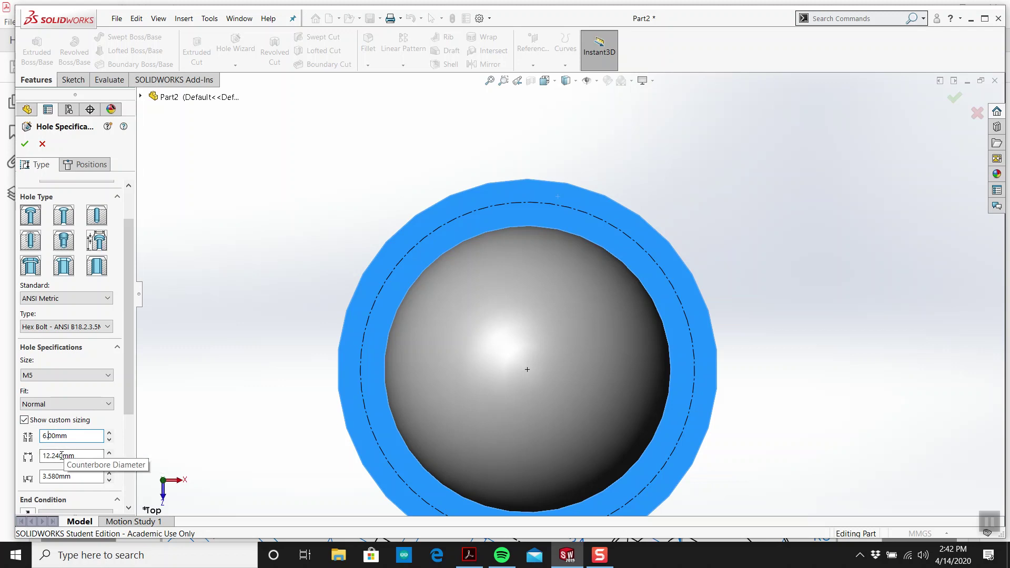
drag(64, 456, 44, 456)
text(9)
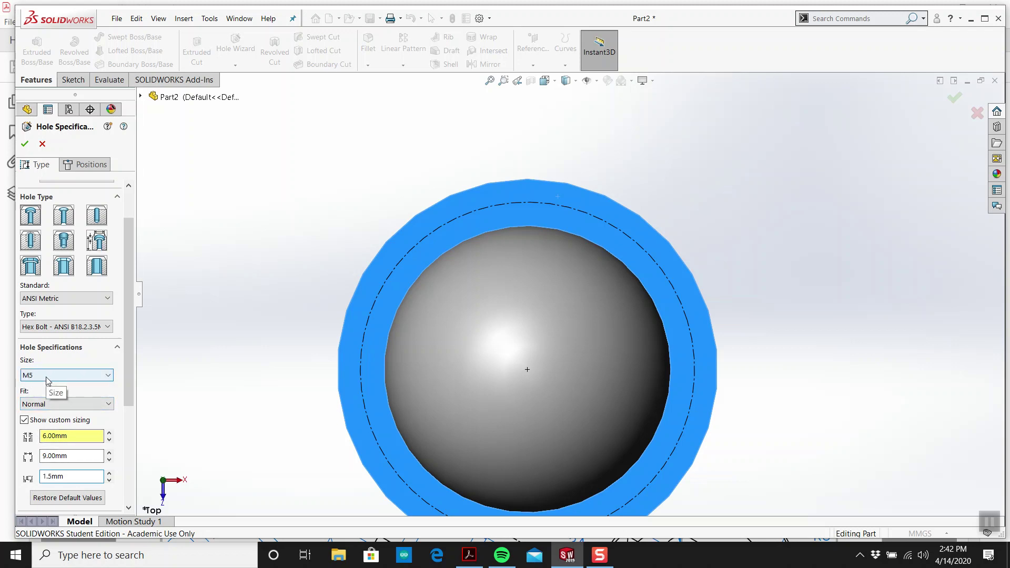
Change the hole size to M6 and view the fastener types without changing them
scroll(68, 405, down, 1)
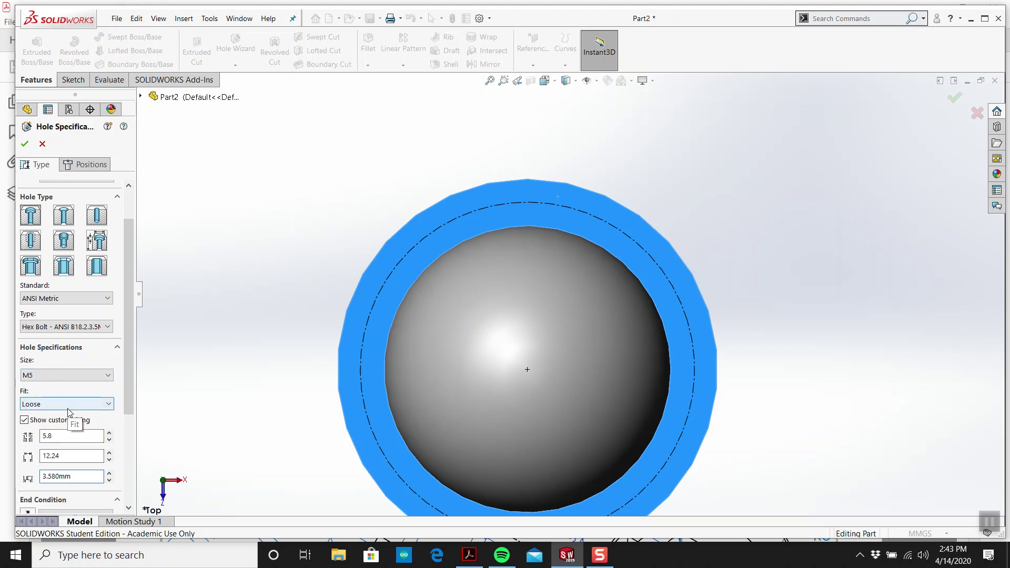
scroll(70, 452, up, 3)
click(66, 423)
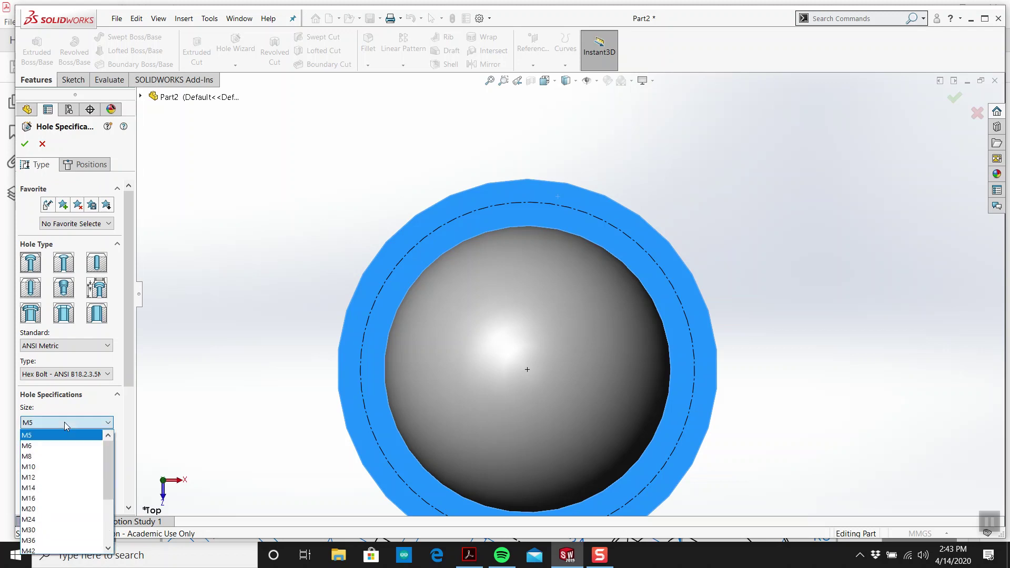
click(58, 445)
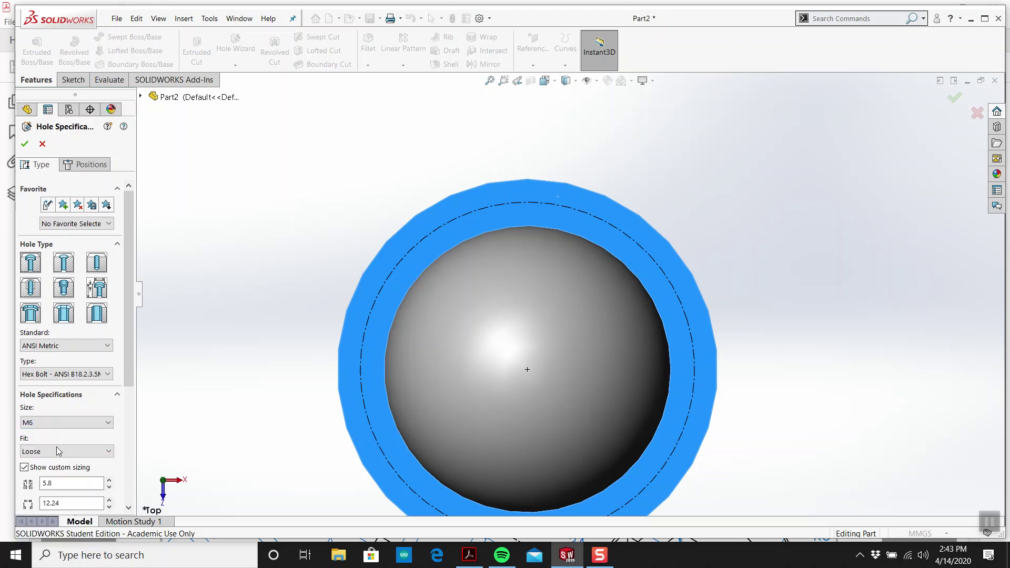
scroll(66, 445, down, 5)
scroll(66, 444, up, 6)
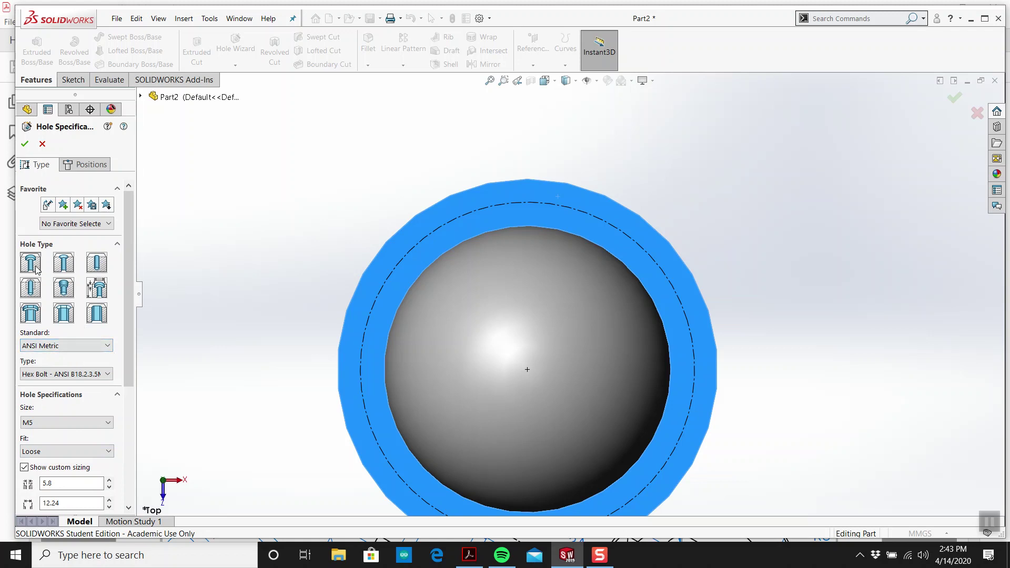
click(56, 374)
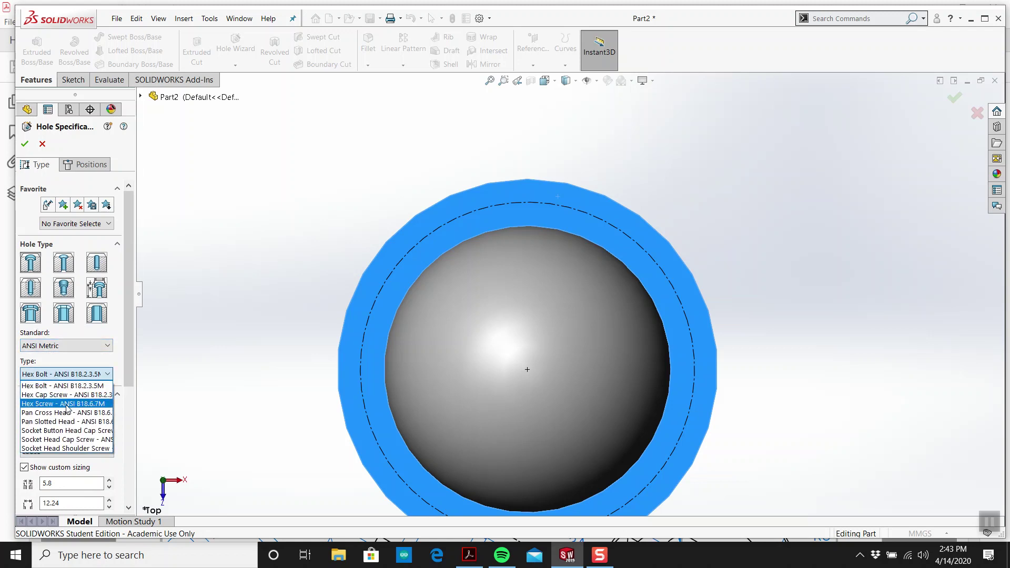
click(46, 148)
Cancel the Hole Wizard, edit Sketch2 and draw a circle at the top of the Ø88 circle
click(43, 145)
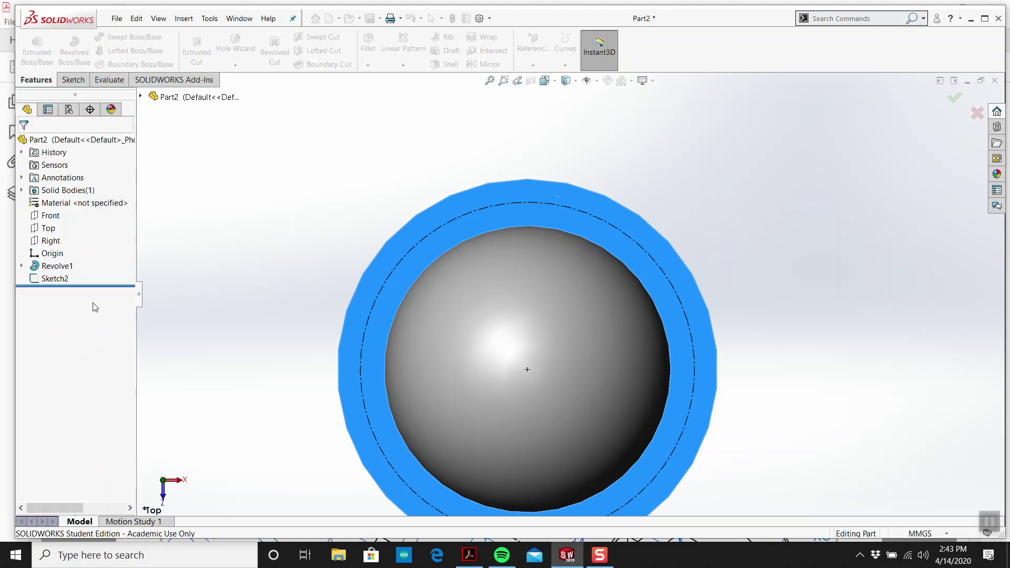
click(55, 279)
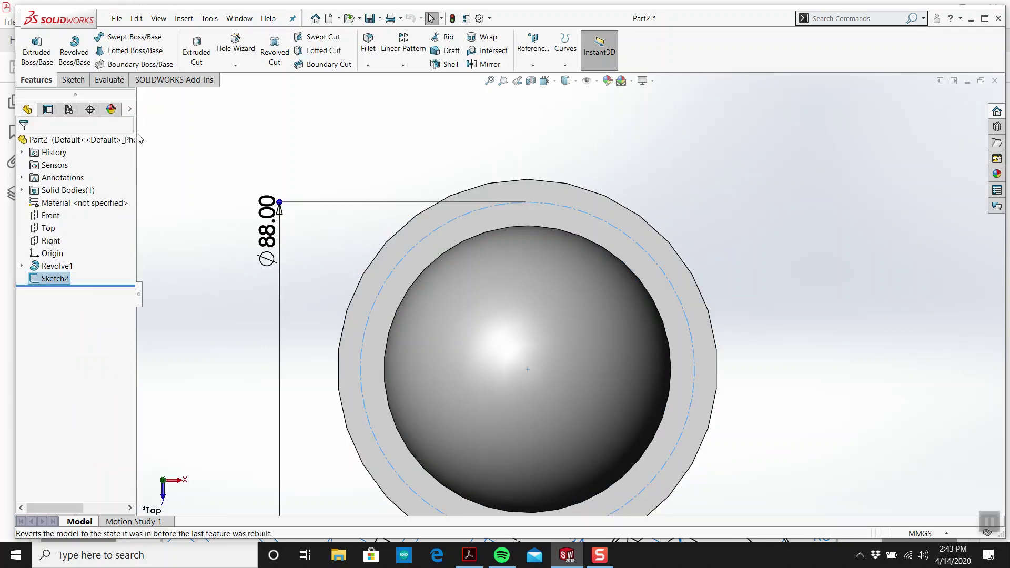
click(73, 79)
click(32, 42)
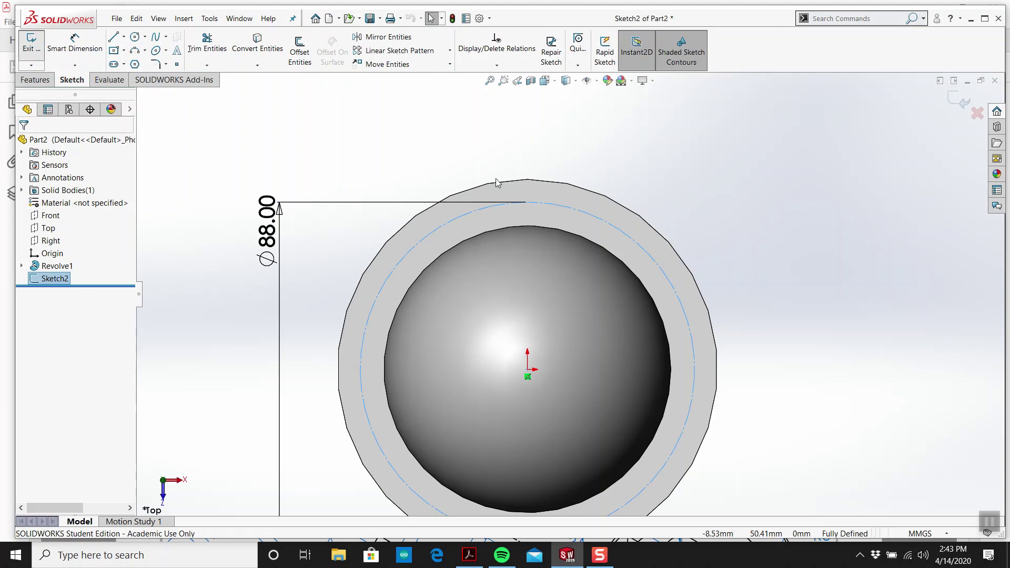
click(134, 37)
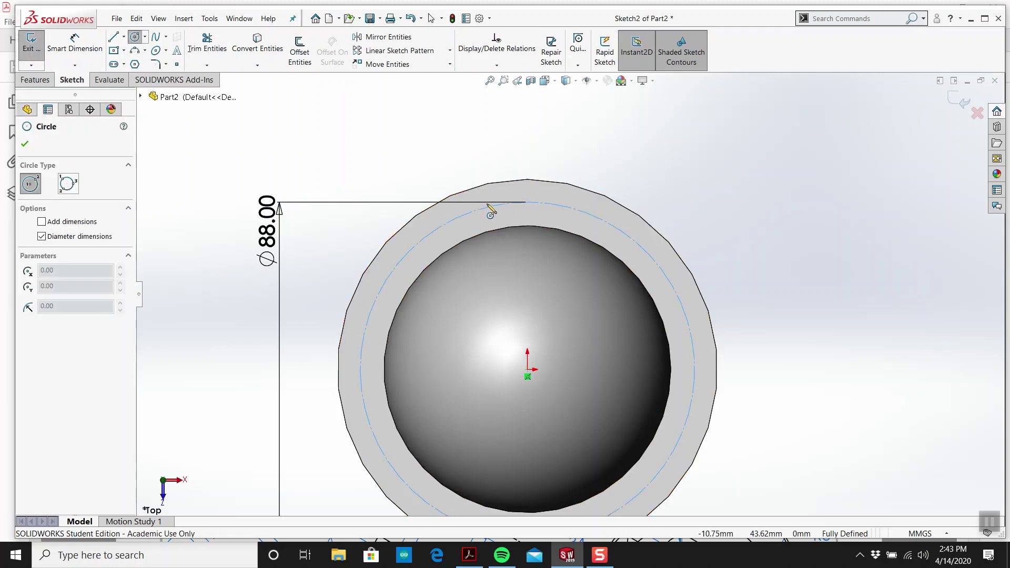
click(527, 202)
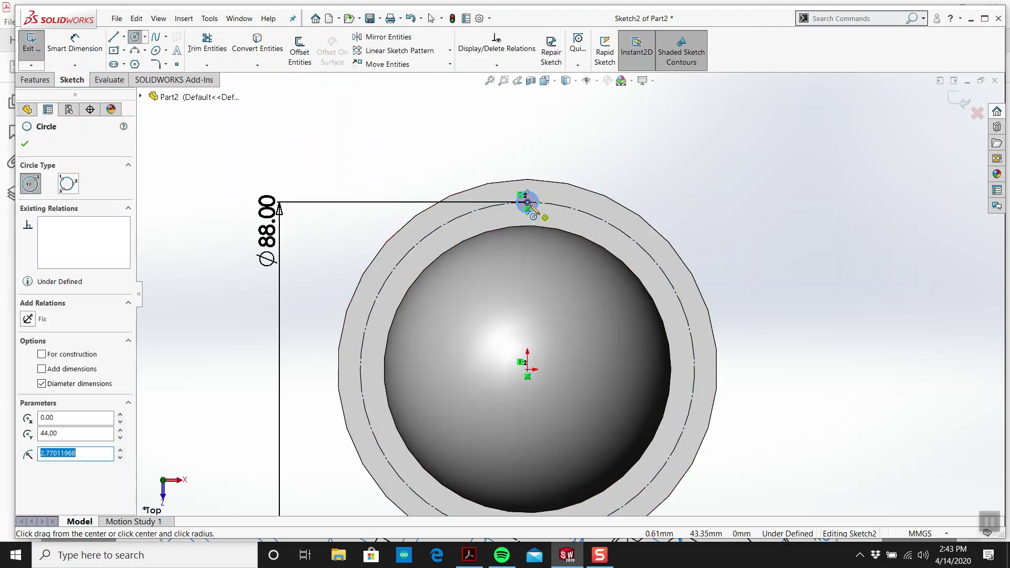
click(541, 215)
key(Escape)
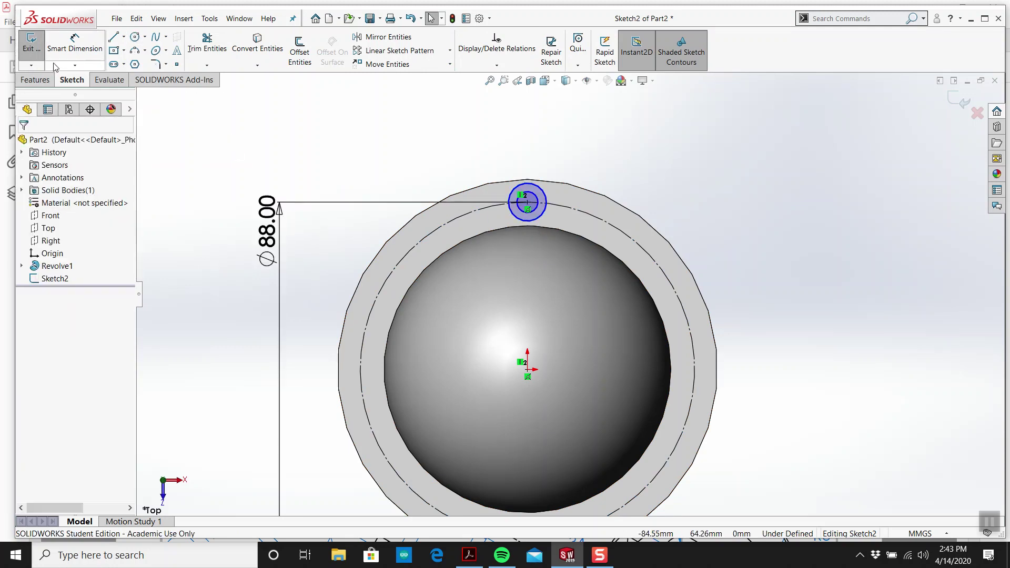
Dimension the concentric circles to Ø6 and Ø9, then check the Part 17 drawing
click(542, 192)
click(604, 158)
text(6)
key(Return)
click(537, 180)
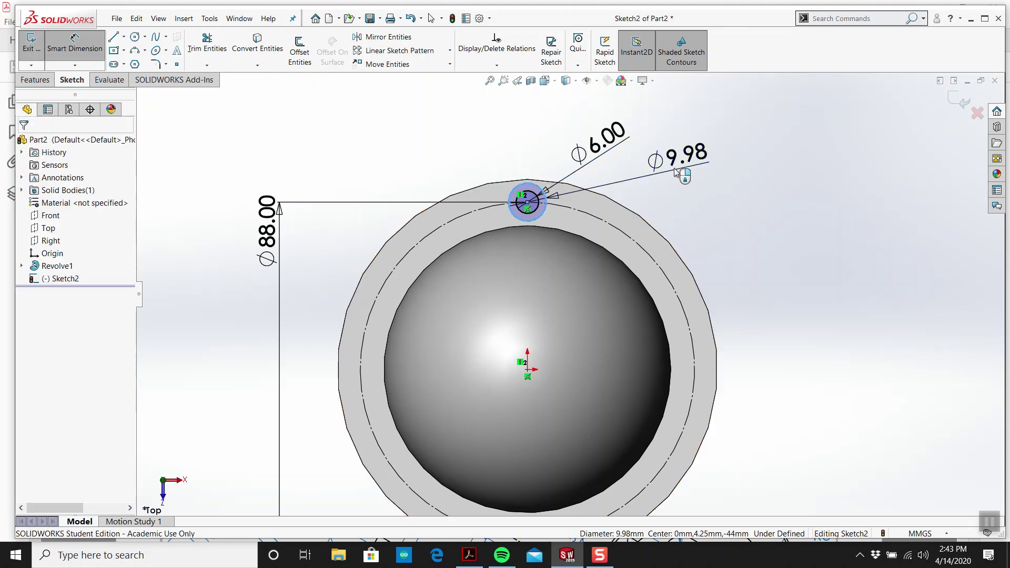
click(676, 170)
text(9)
key(Return)
key(Escape)
scroll(547, 305, down, 3)
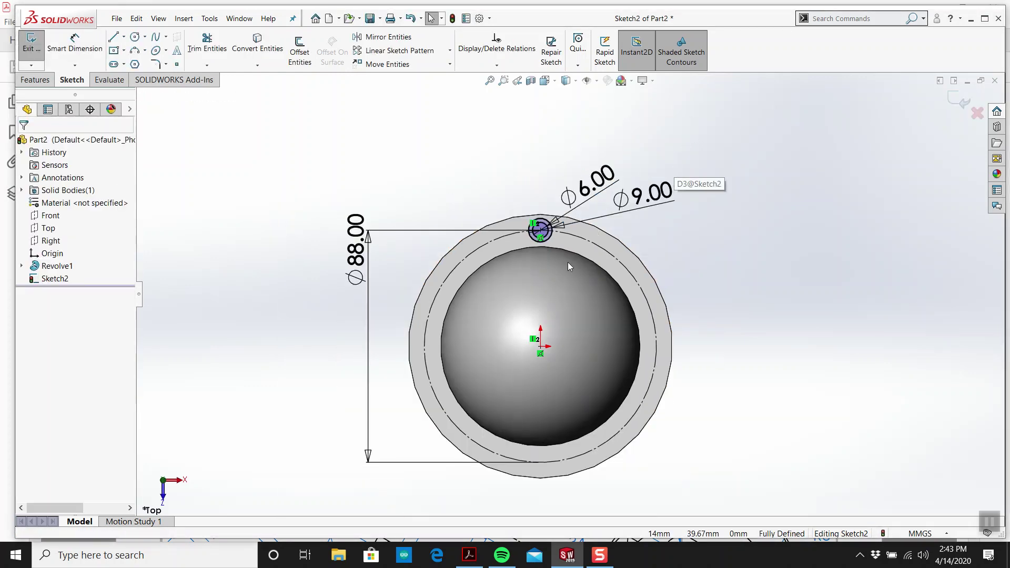
click(469, 555)
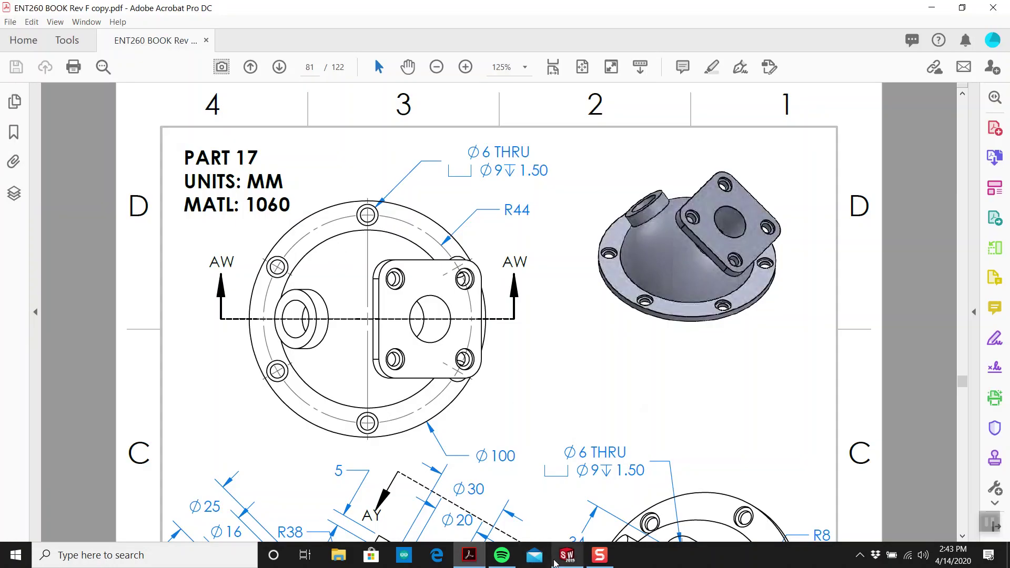
Cut the inner Ø6 circle of Sketch2 Through All to make the bolt hole
click(567, 555)
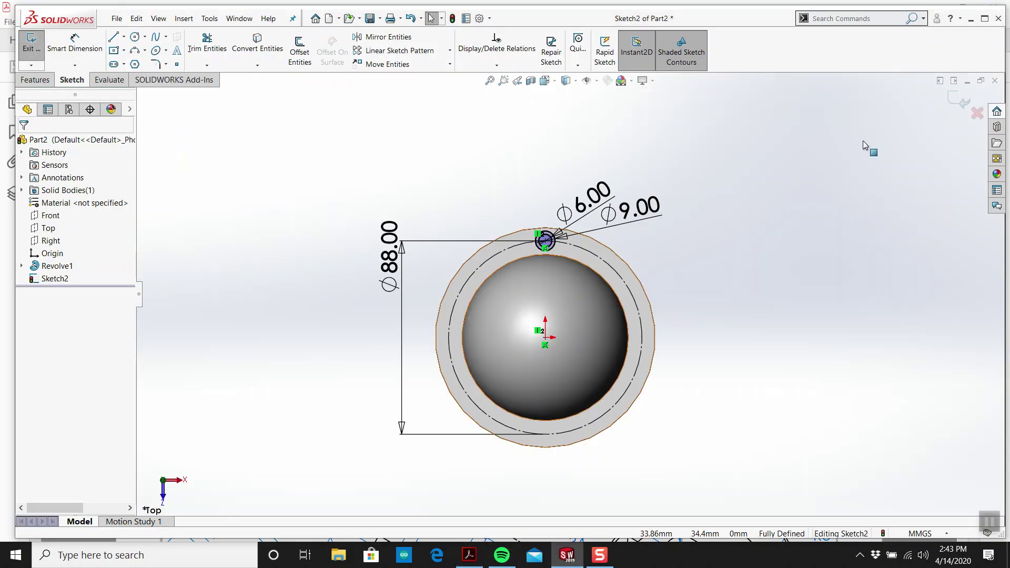
click(959, 101)
middle_drag(539, 313, 501, 371)
scroll(501, 371, down, 5)
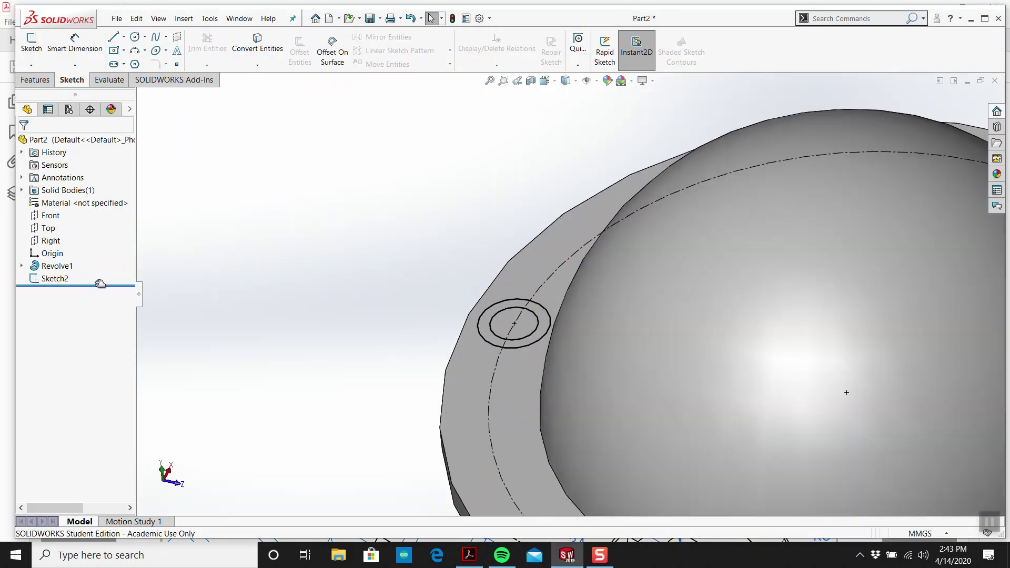
click(54, 278)
click(37, 261)
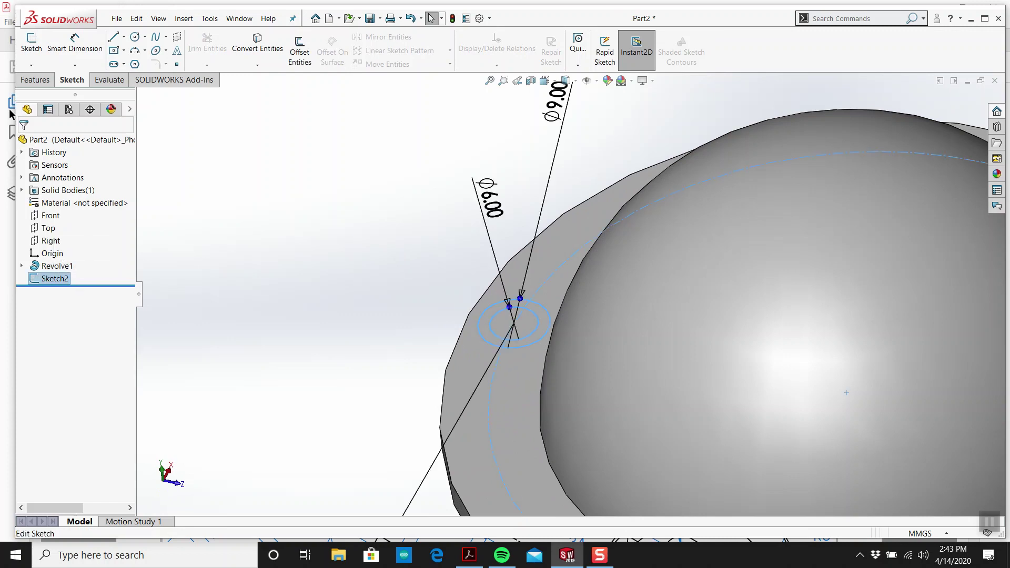
click(35, 80)
click(197, 51)
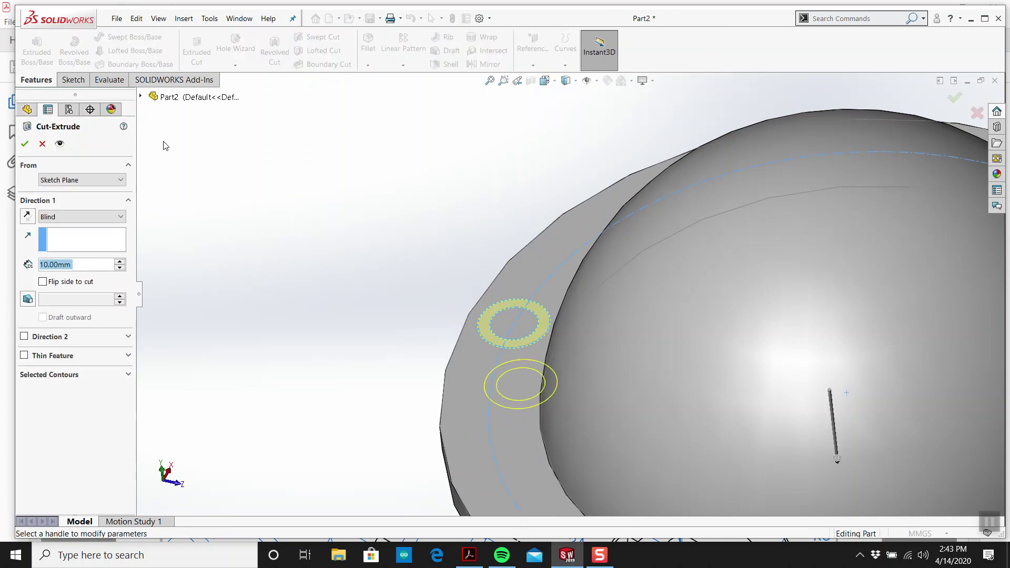
click(83, 376)
click(81, 392)
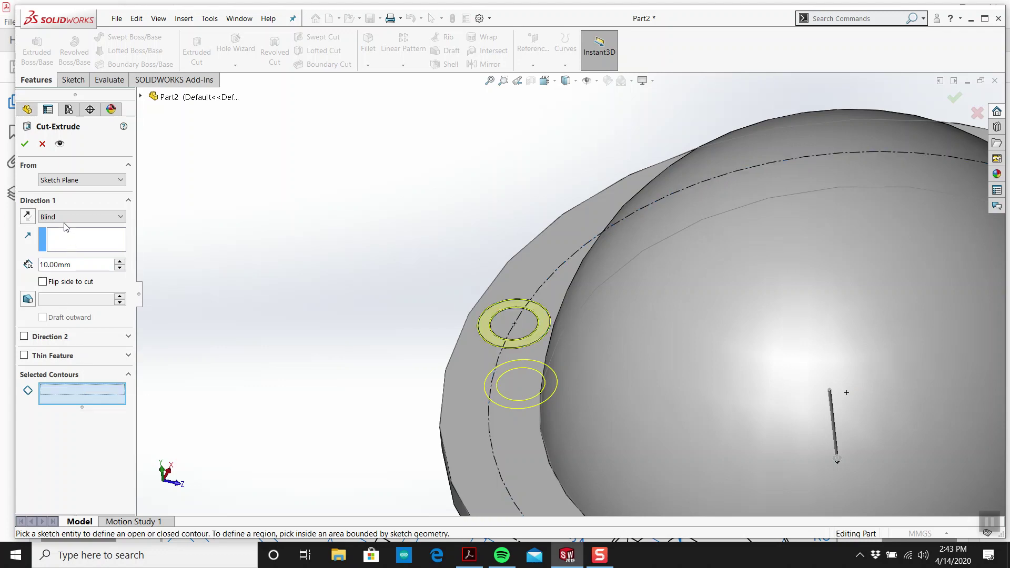
click(508, 324)
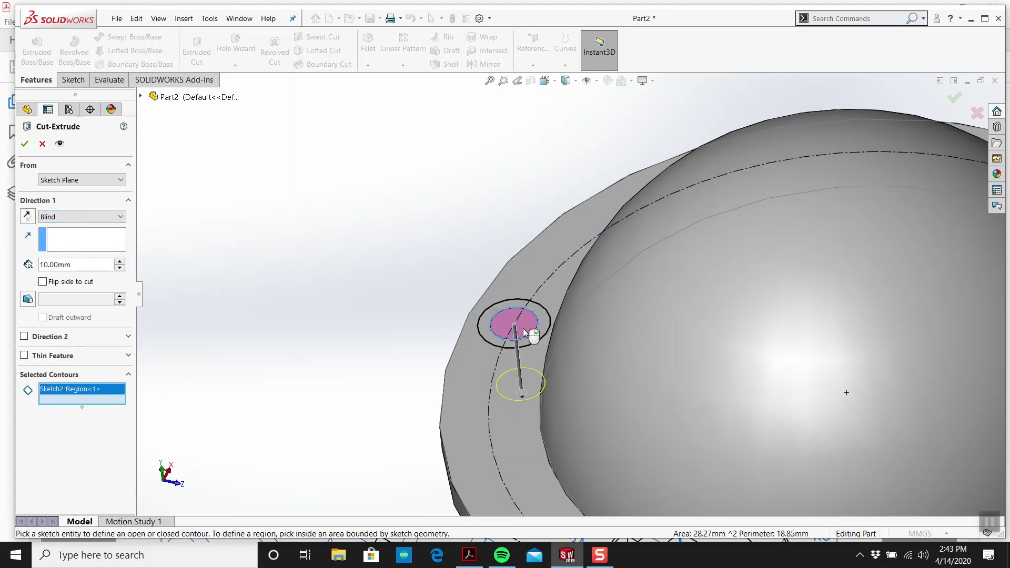
click(89, 220)
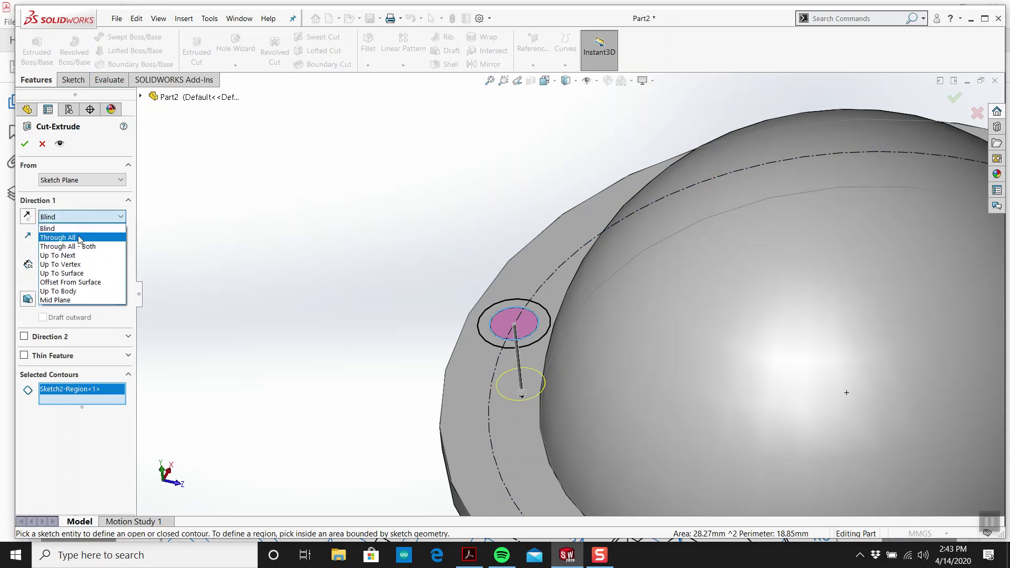
click(82, 236)
click(25, 144)
Reuse the hole's sketch for a 1.5 mm deep extruded cut forming the Ø9 counterbore
click(21, 279)
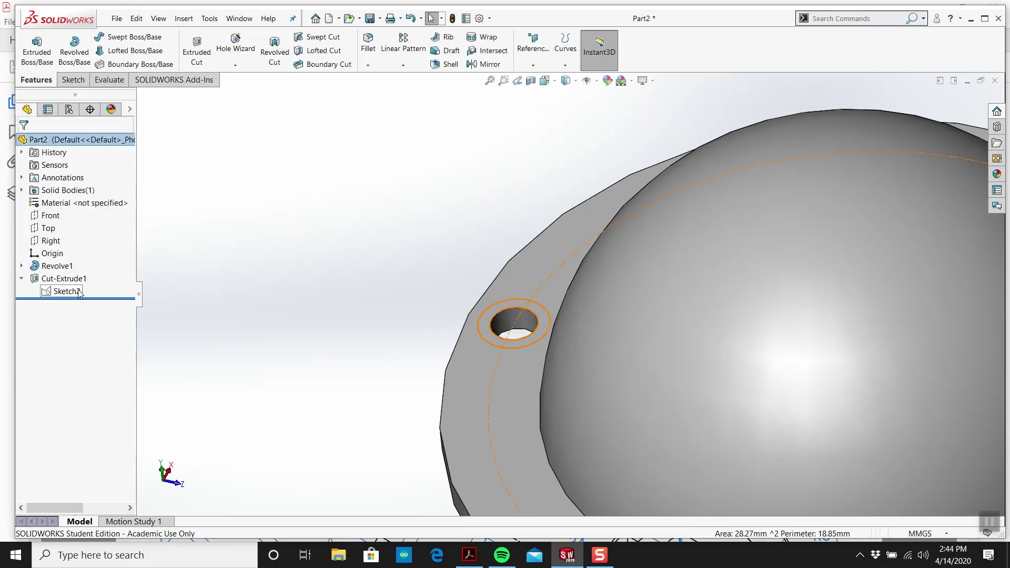
click(67, 291)
scroll(563, 292, up, 5)
scroll(563, 292, down, 6)
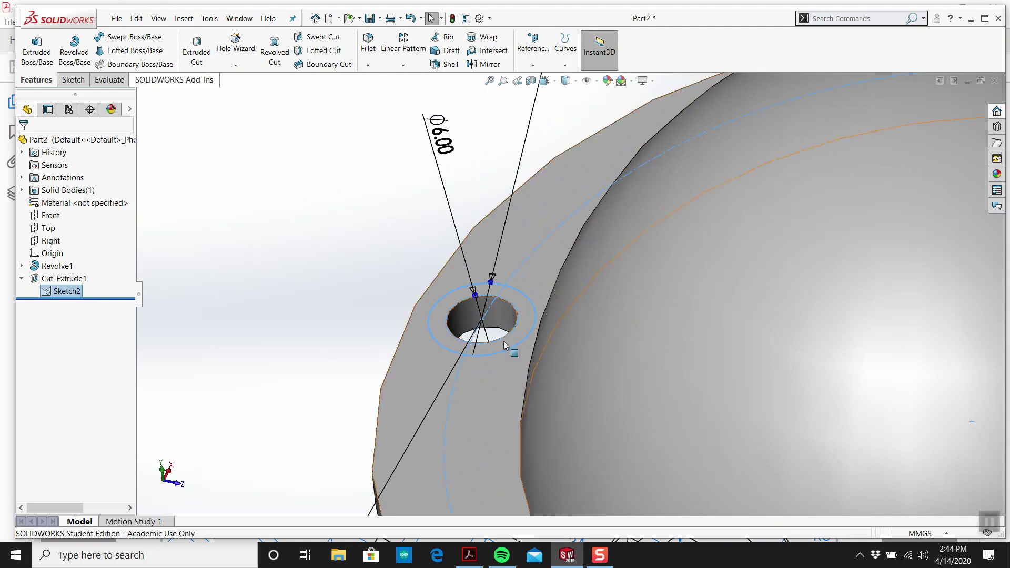
click(194, 60)
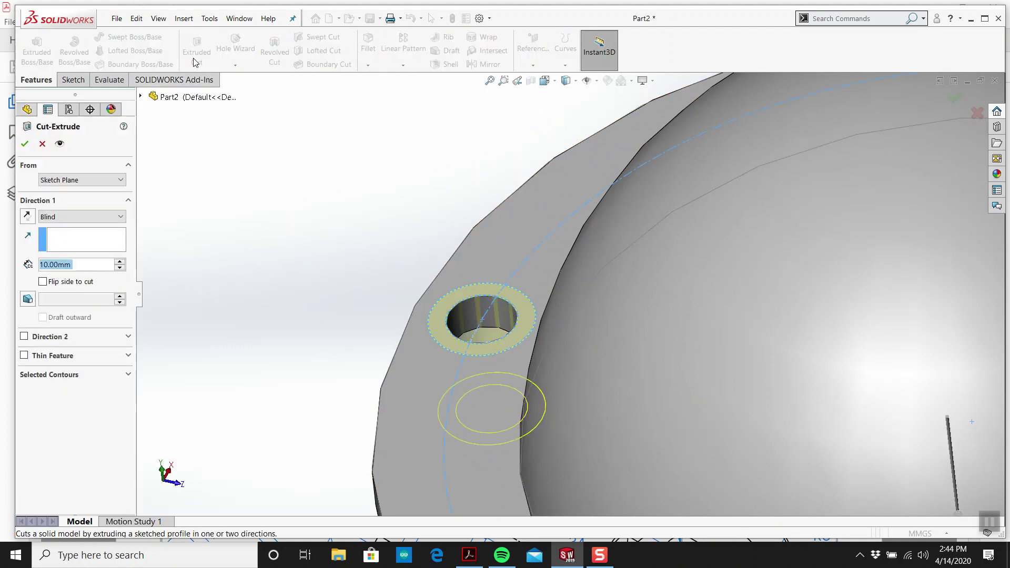
text(1.5)
key(Return)
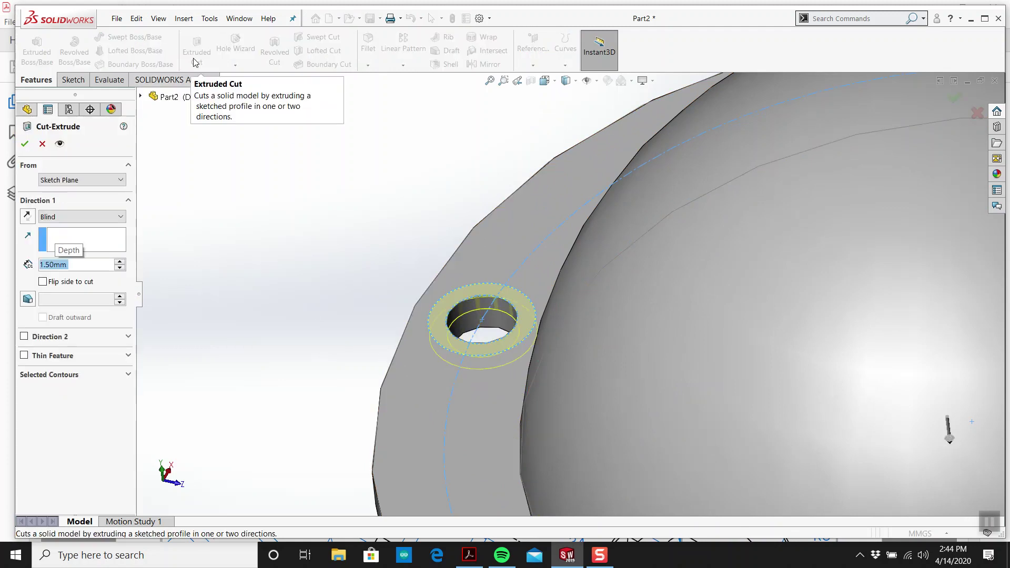
click(24, 144)
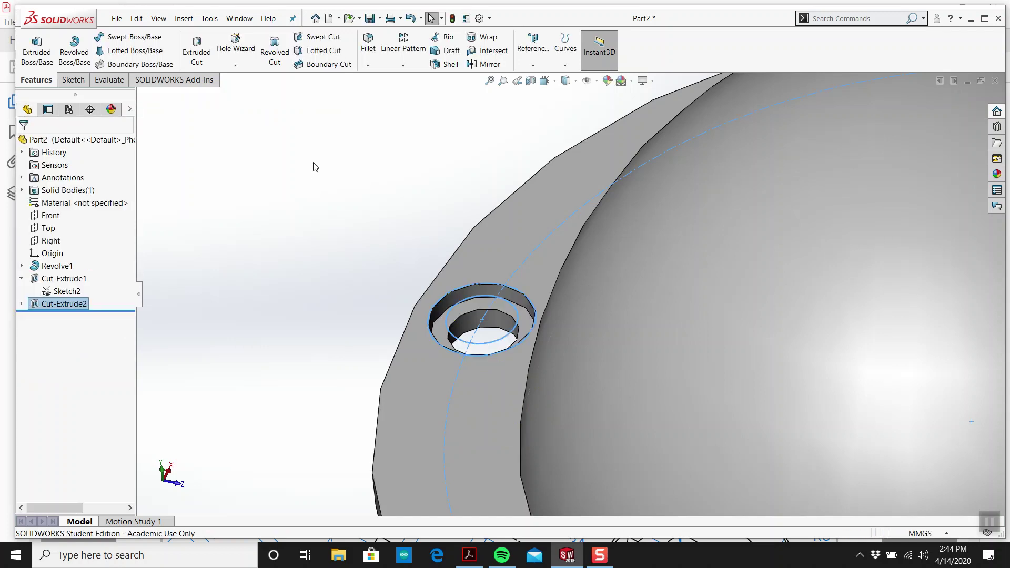
scroll(384, 199, up, 6)
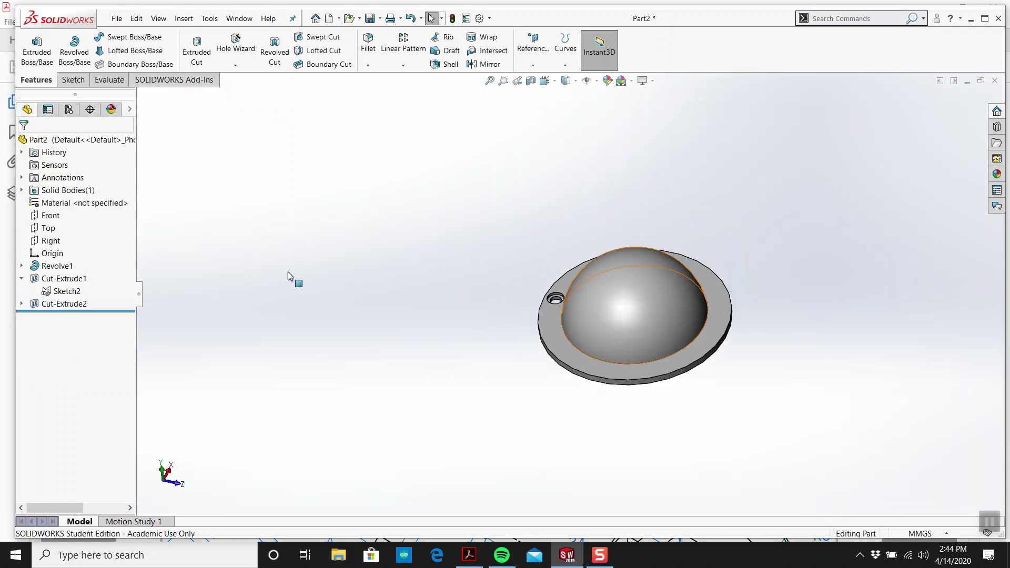
Start a circular pattern with the flange's round outer face as its axis
middle_drag(625, 248, 572, 205)
scroll(595, 286, down, 5)
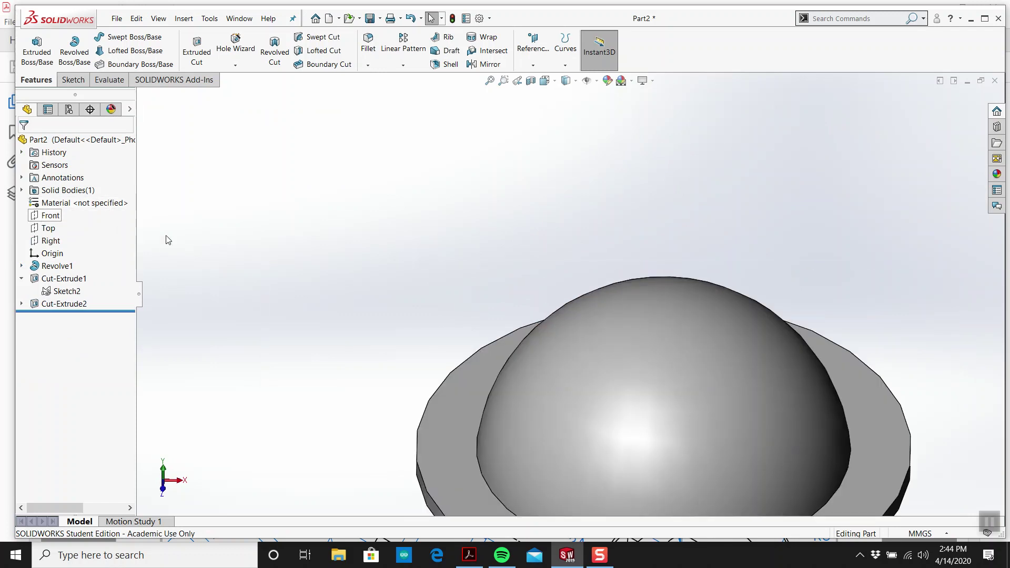
scroll(526, 350, up, 5)
middle_drag(527, 350, 510, 320)
click(404, 65)
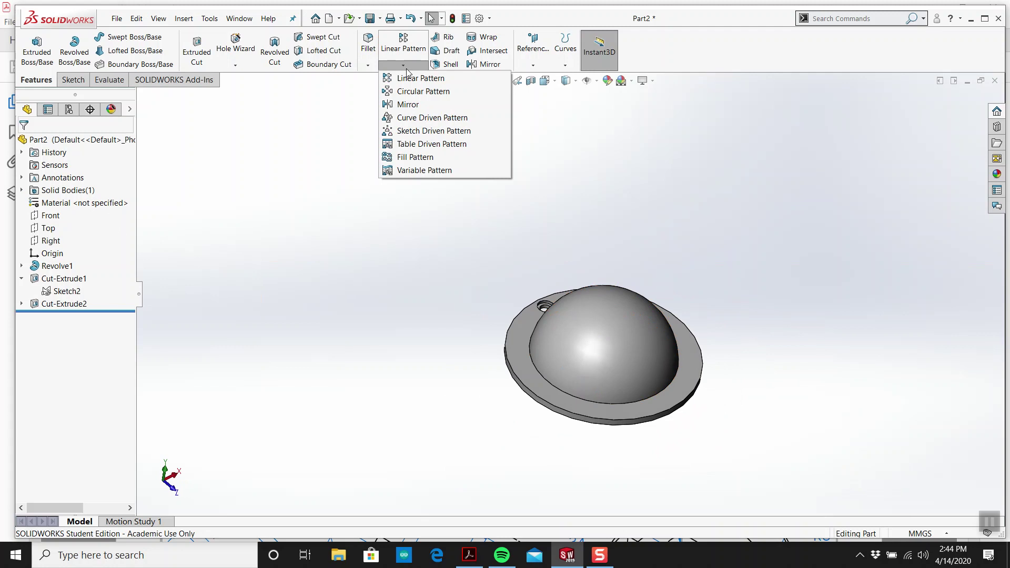
click(417, 95)
click(69, 183)
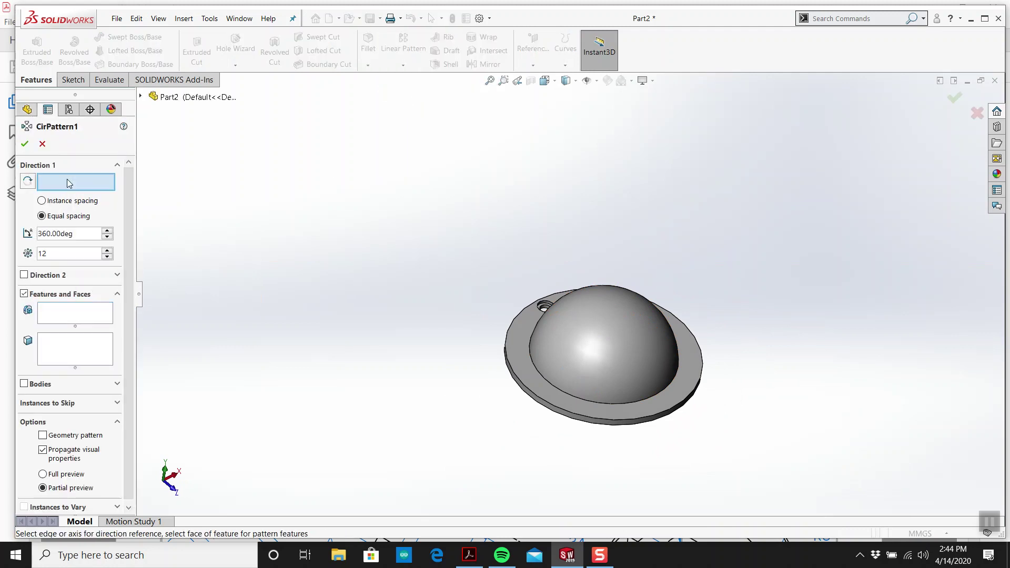
scroll(542, 389, down, 5)
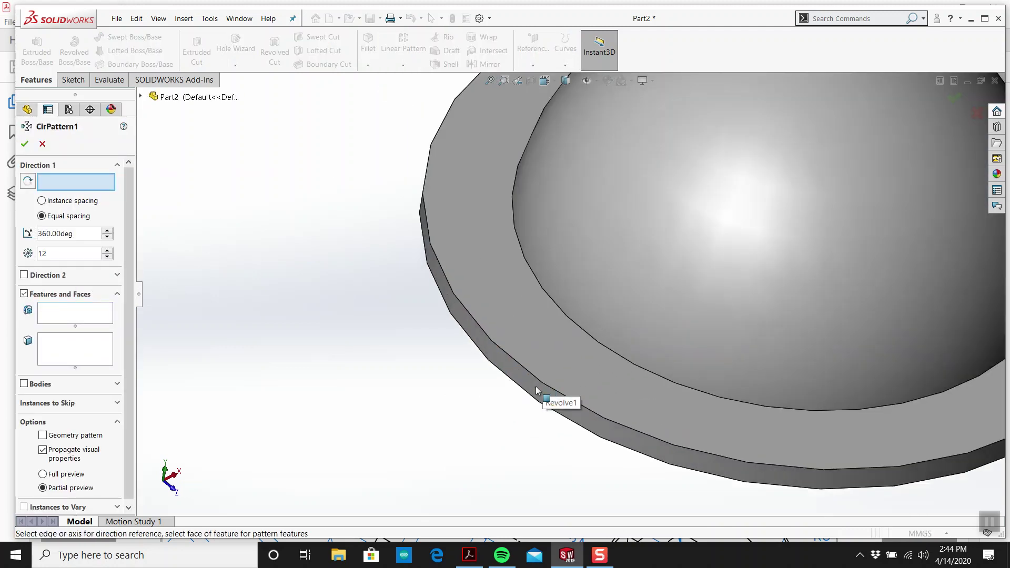
click(537, 390)
scroll(417, 396, up, 5)
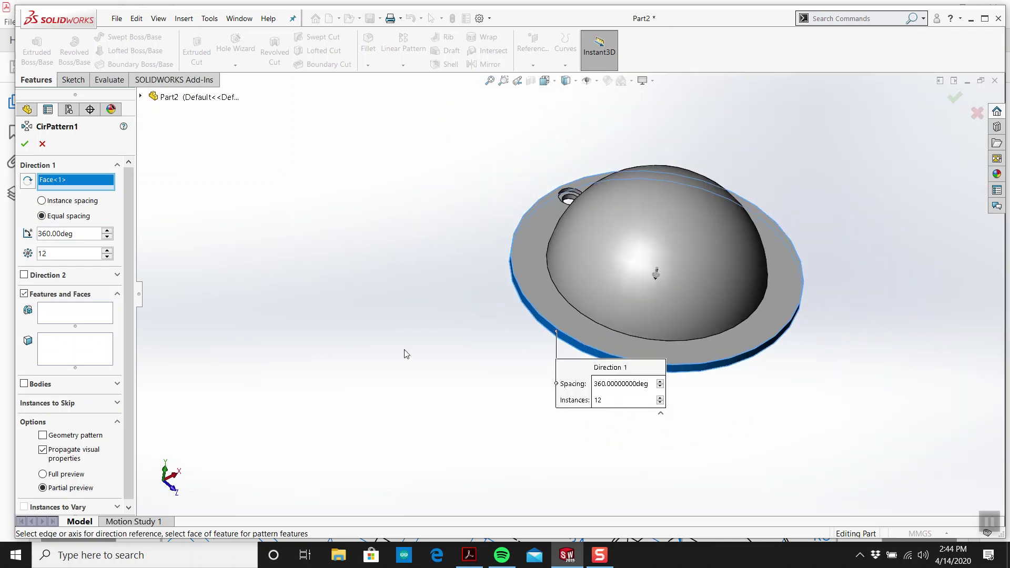
Pattern Cut-Extrude1 and Cut-Extrude2 as 6 instances over 360°, then view from the top
click(70, 315)
click(141, 96)
click(194, 236)
click(193, 249)
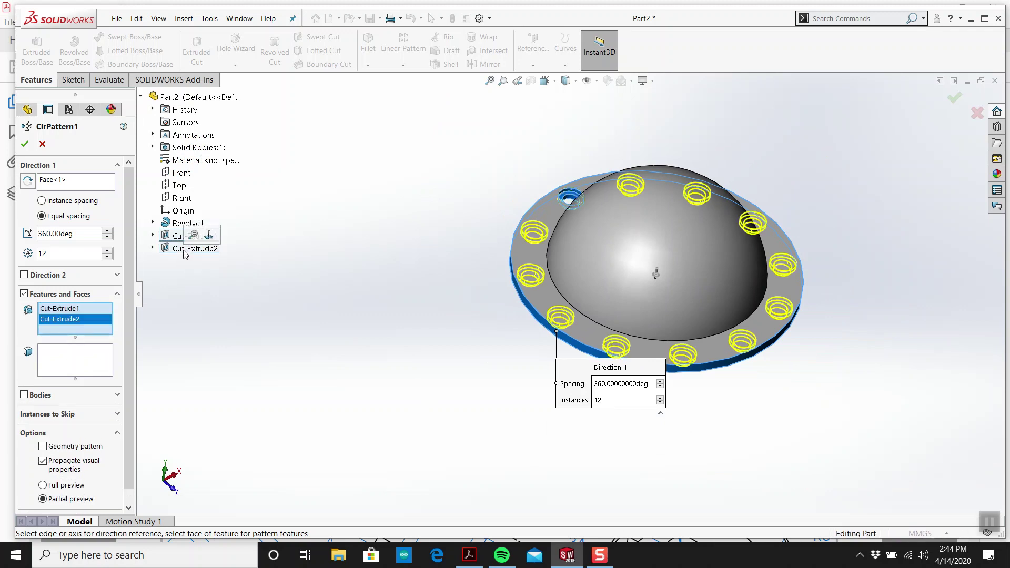
drag(107, 257, 107, 257)
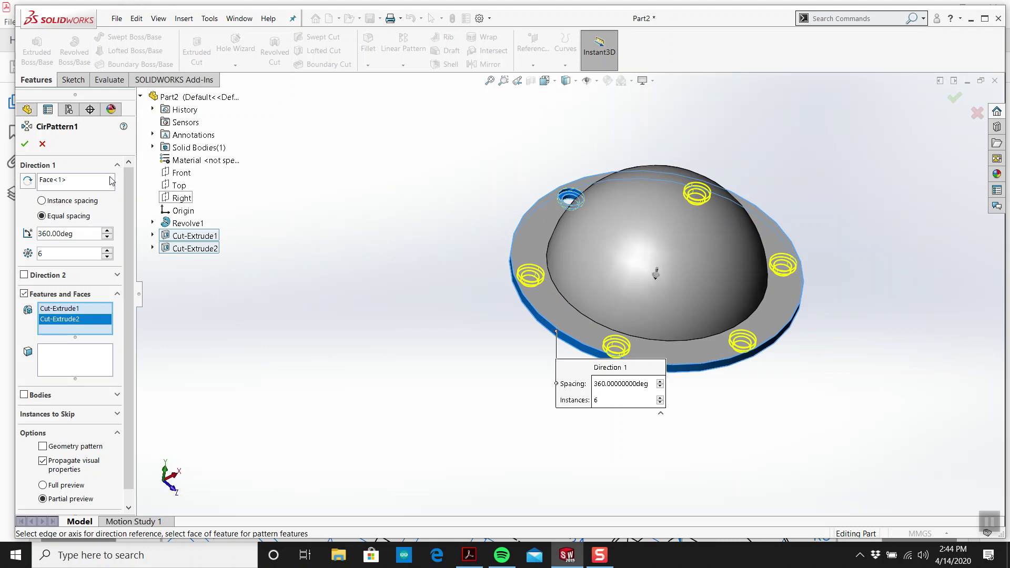
click(25, 144)
middle_drag(578, 235, 567, 275)
key(ctrl+5)
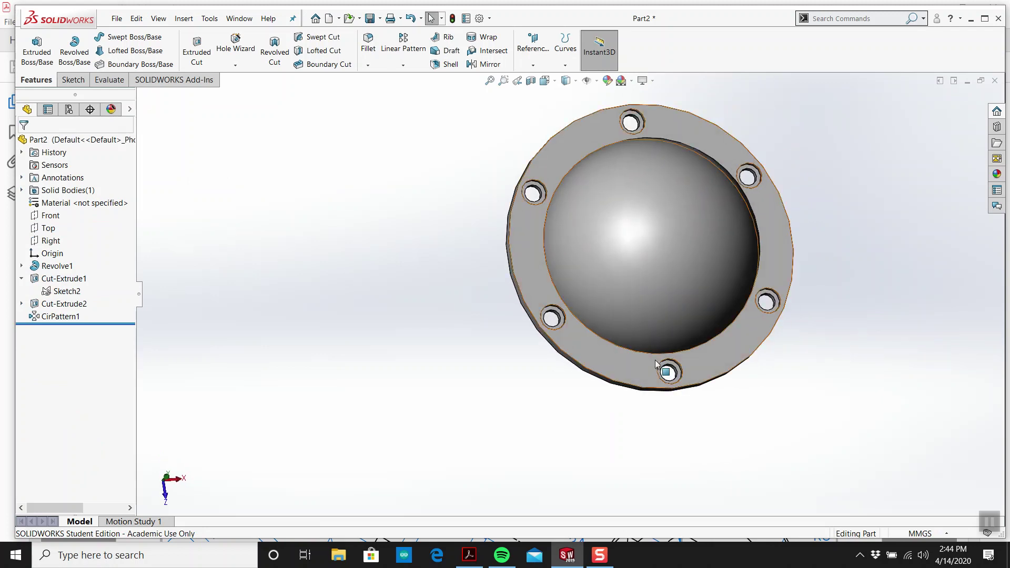
click(470, 555)
scroll(550, 337, down, 6)
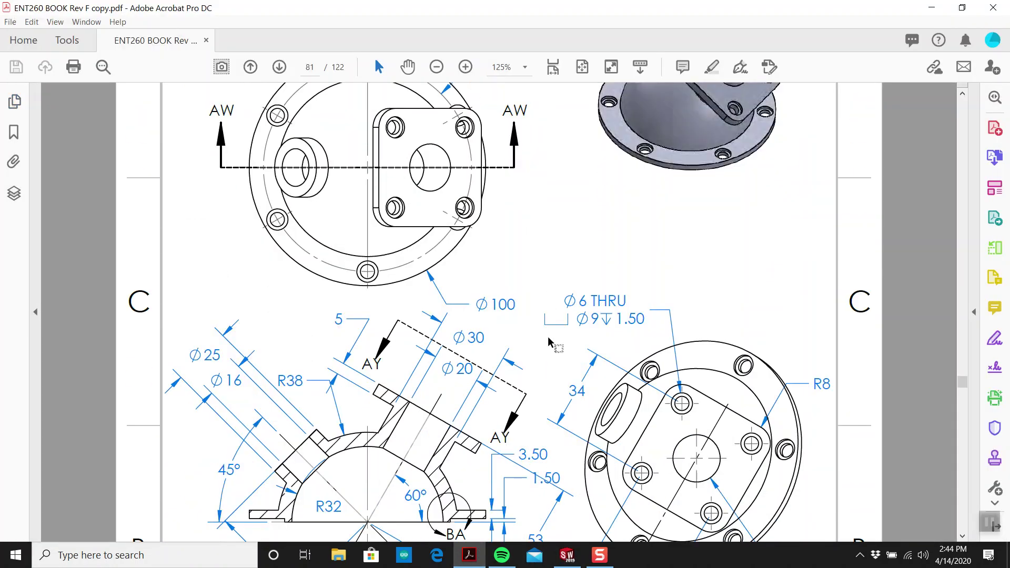
scroll(549, 338, up, 5)
scroll(549, 338, down, 9)
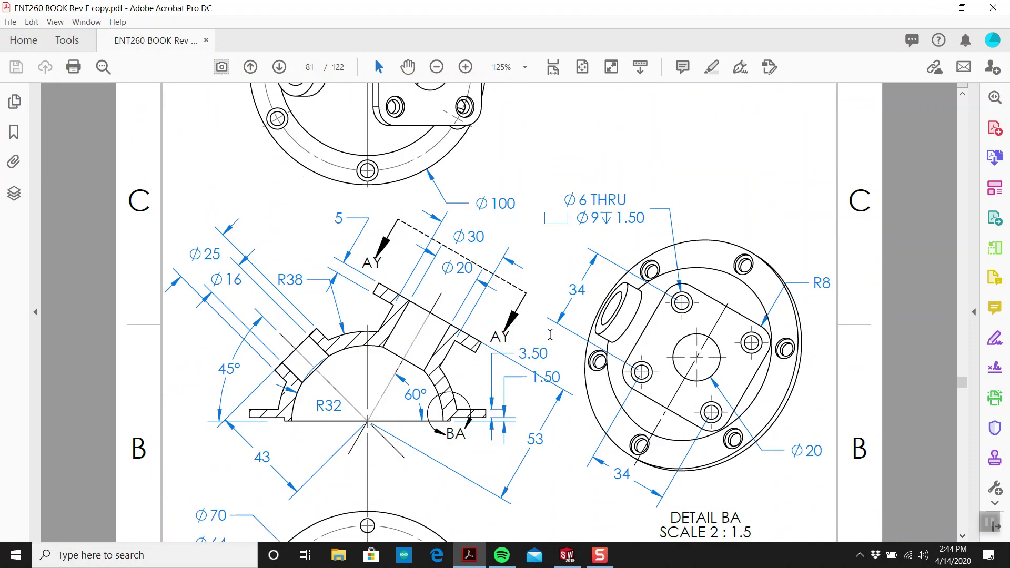
scroll(550, 334, up, 13)
scroll(462, 346, down, 5)
scroll(501, 324, down, 6)
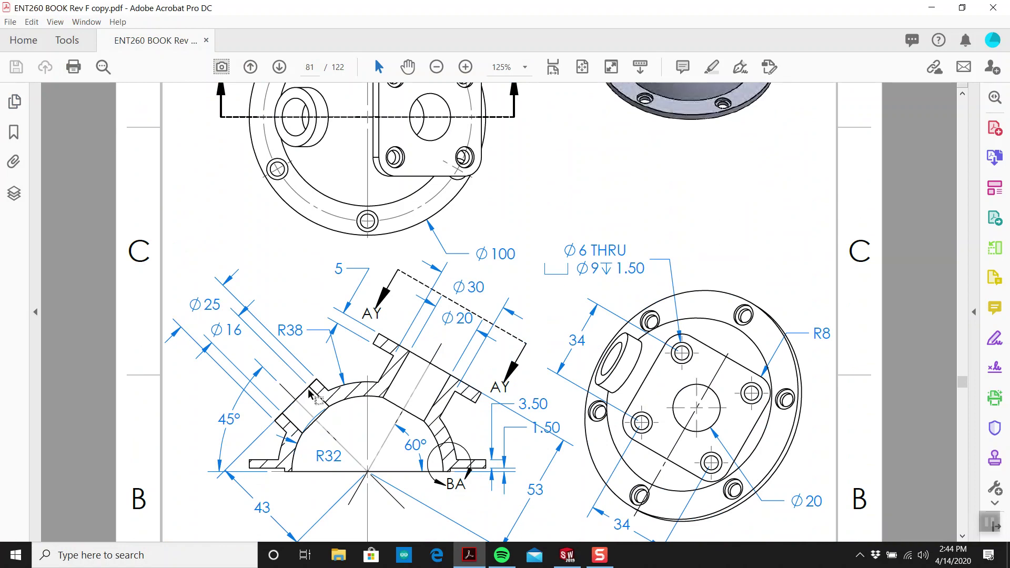
scroll(309, 405, down, 2)
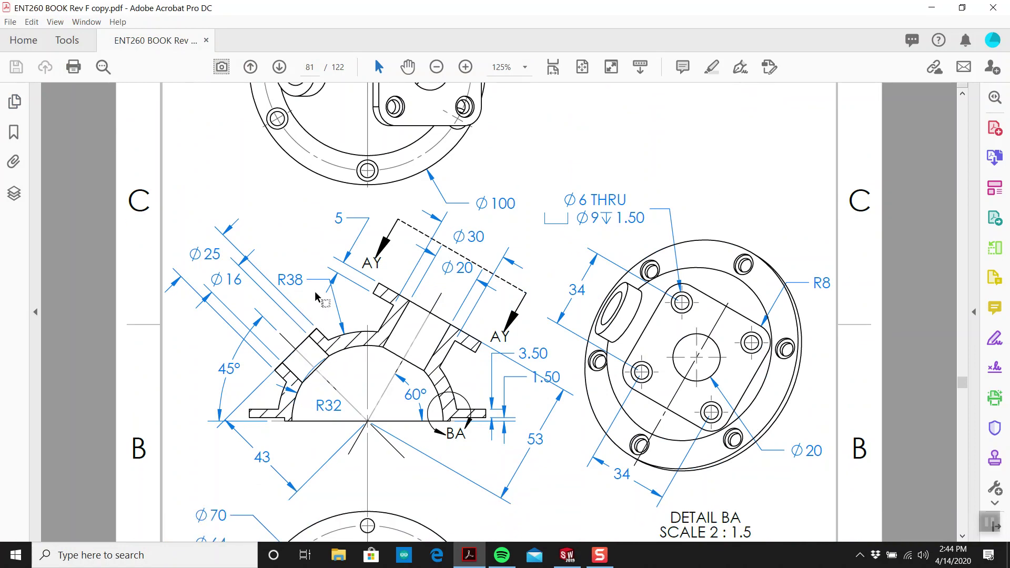
scroll(317, 296, down, 6)
scroll(381, 387, up, 17)
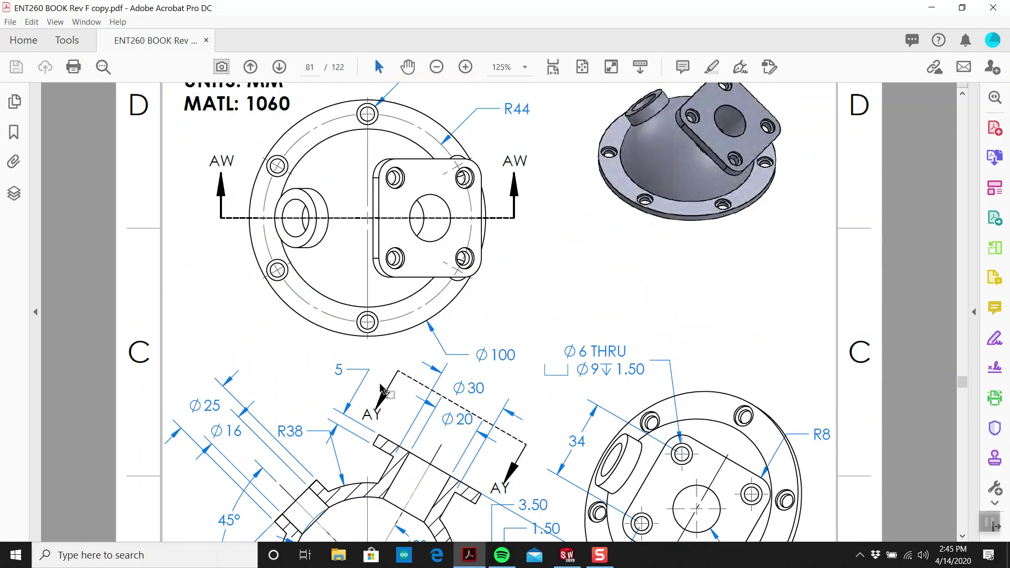
scroll(380, 388, down, 11)
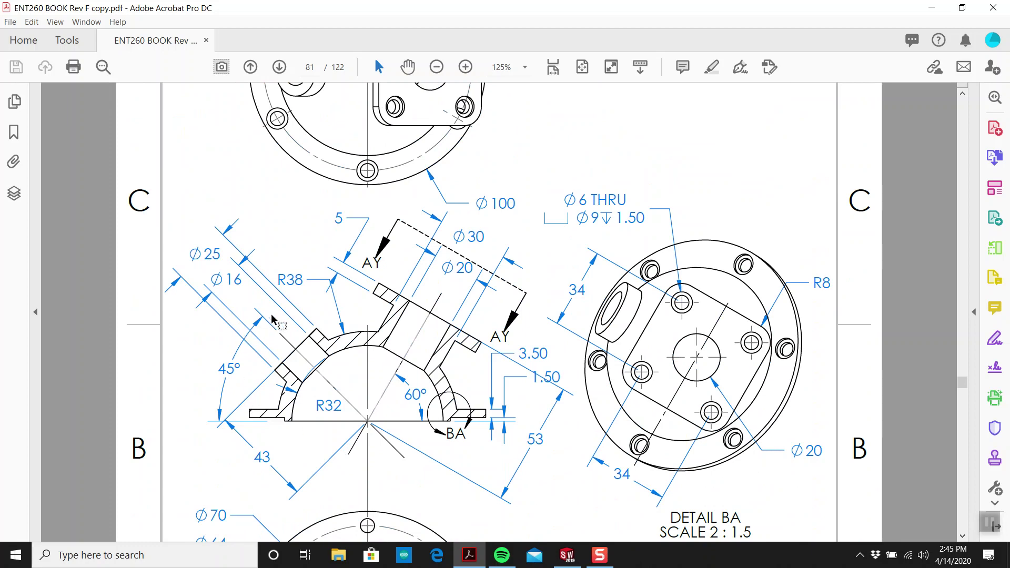
scroll(332, 335, up, 4)
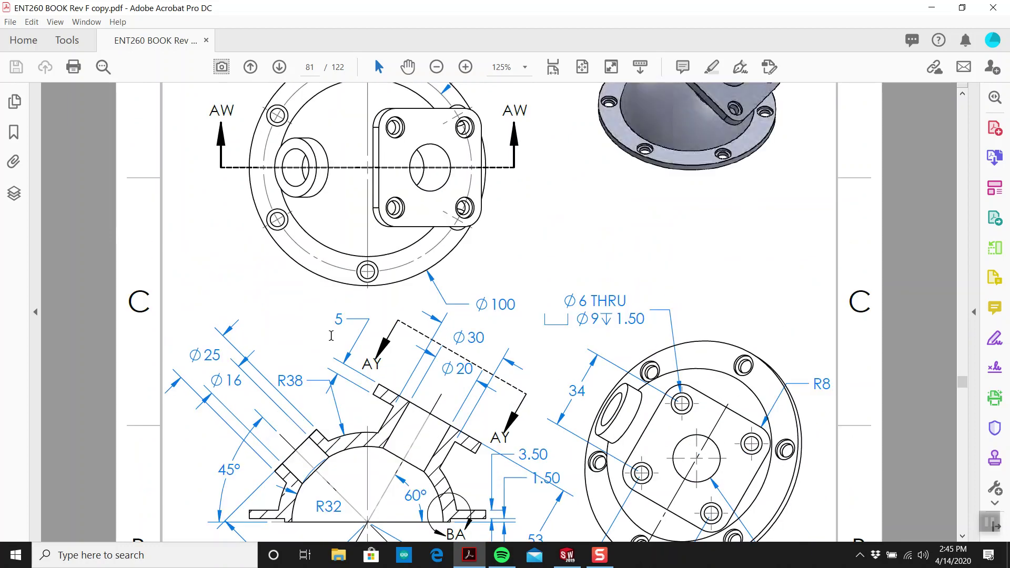
click(568, 555)
Open Sketch3 on the Front plane and orient the view Normal To it
middle_drag(574, 305, 505, 301)
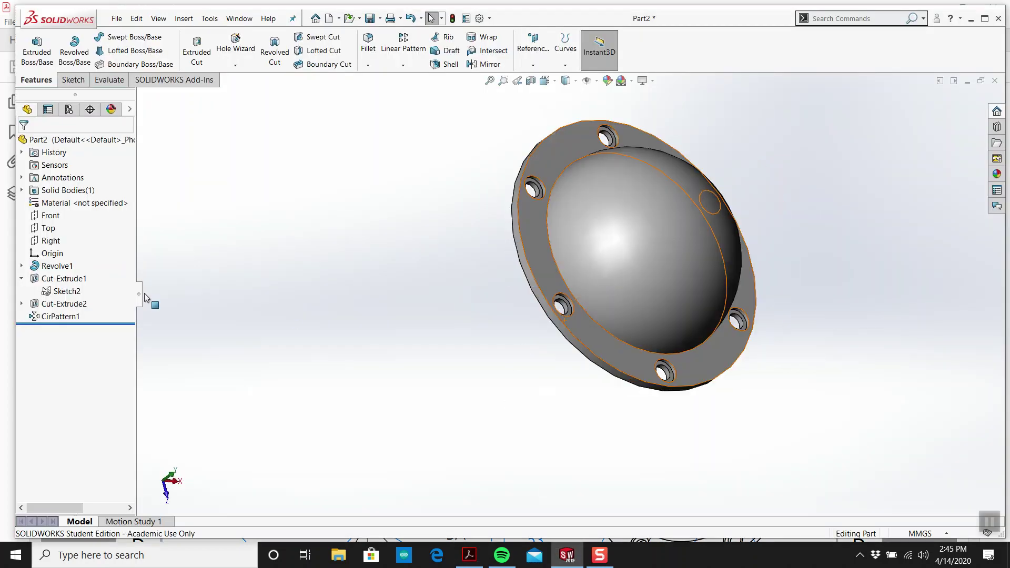
click(51, 241)
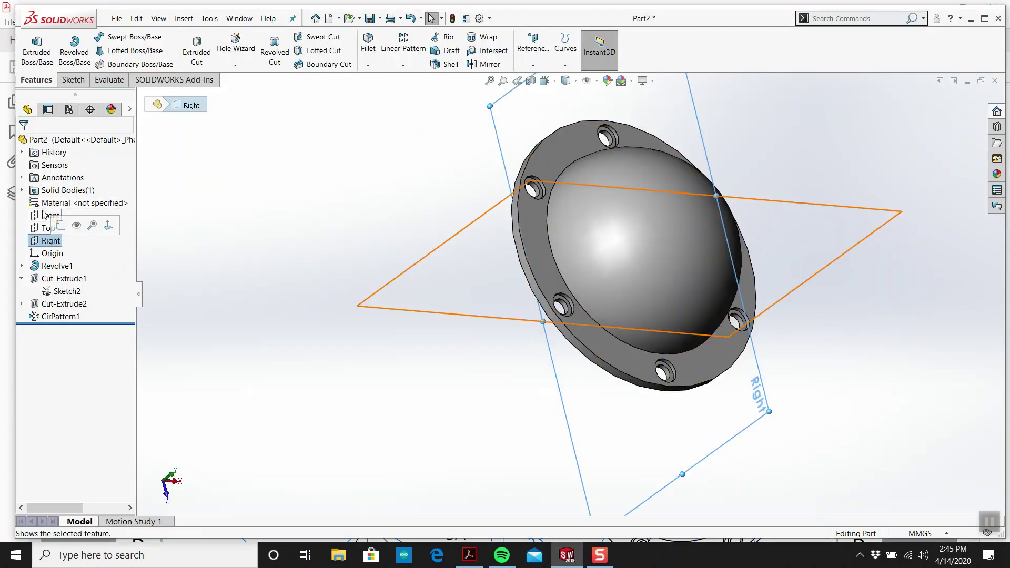
click(50, 215)
middle_drag(361, 277, 453, 352)
scroll(440, 309, up, 3)
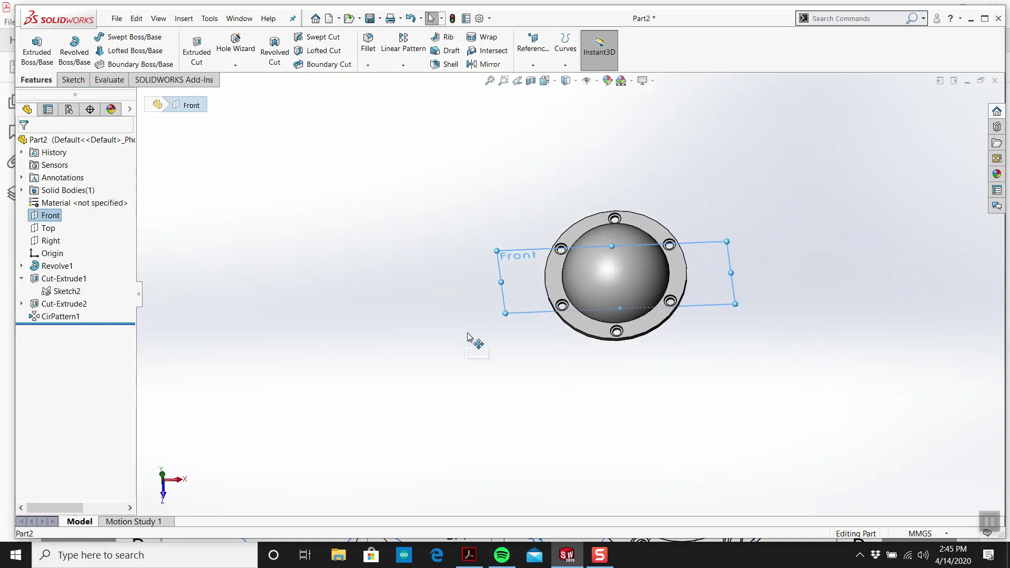
click(72, 79)
click(39, 49)
key(space)
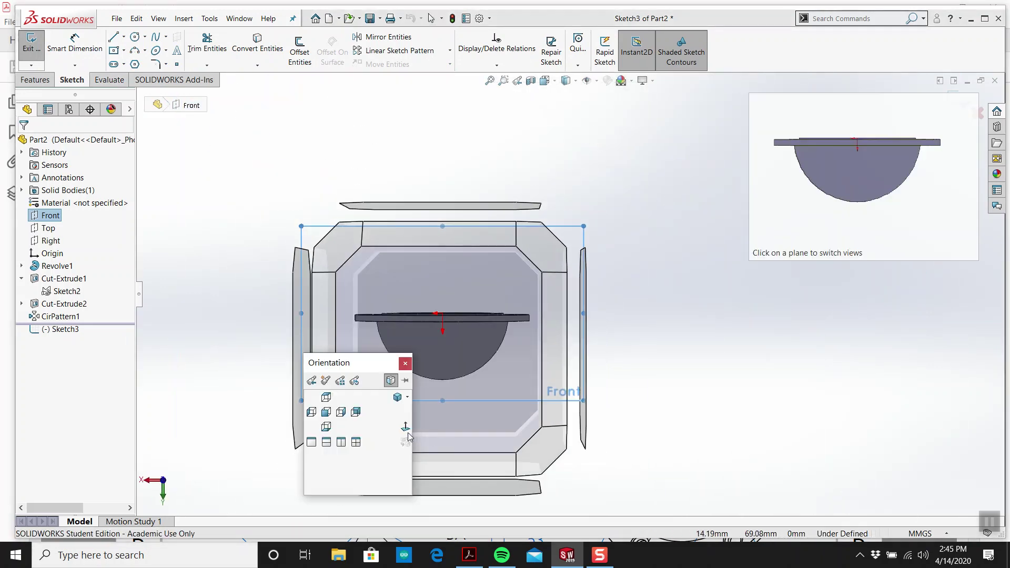
click(408, 428)
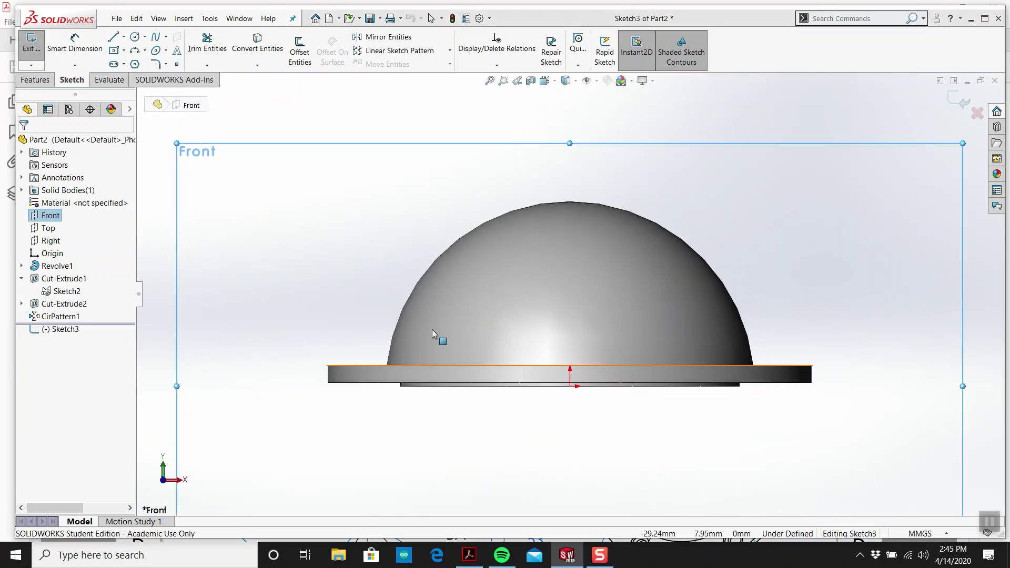
click(468, 555)
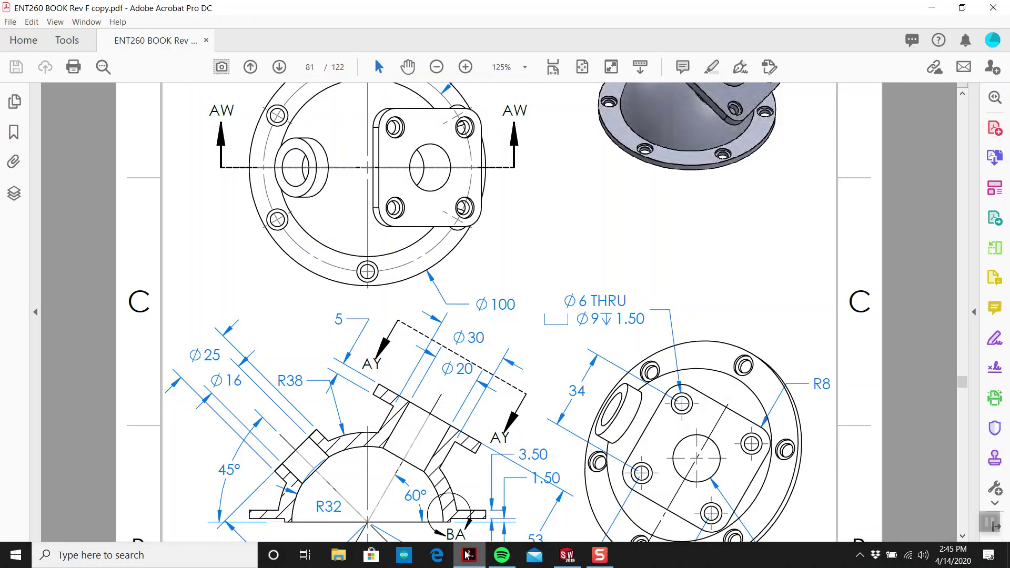
scroll(401, 445, down, 2)
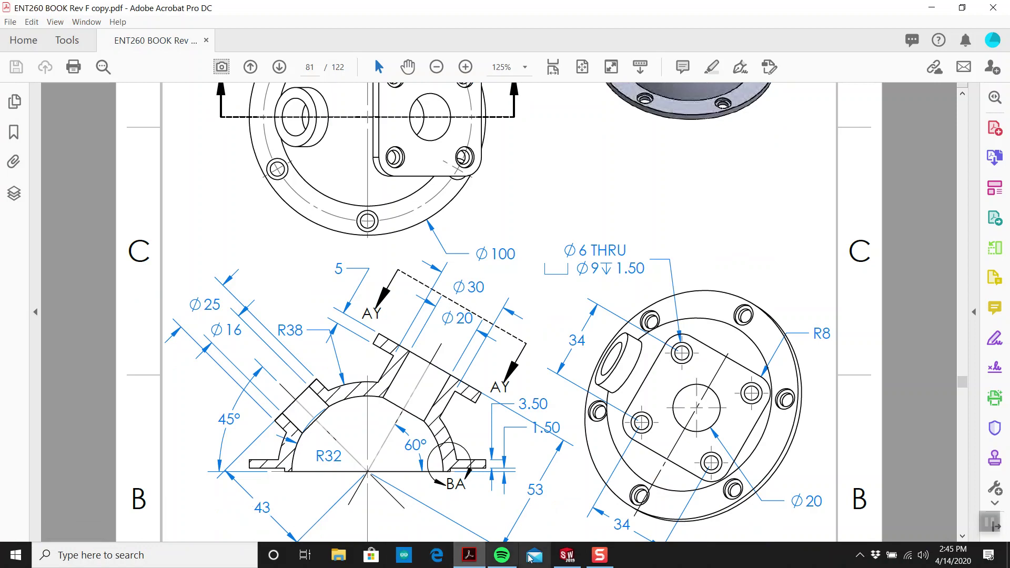
click(561, 558)
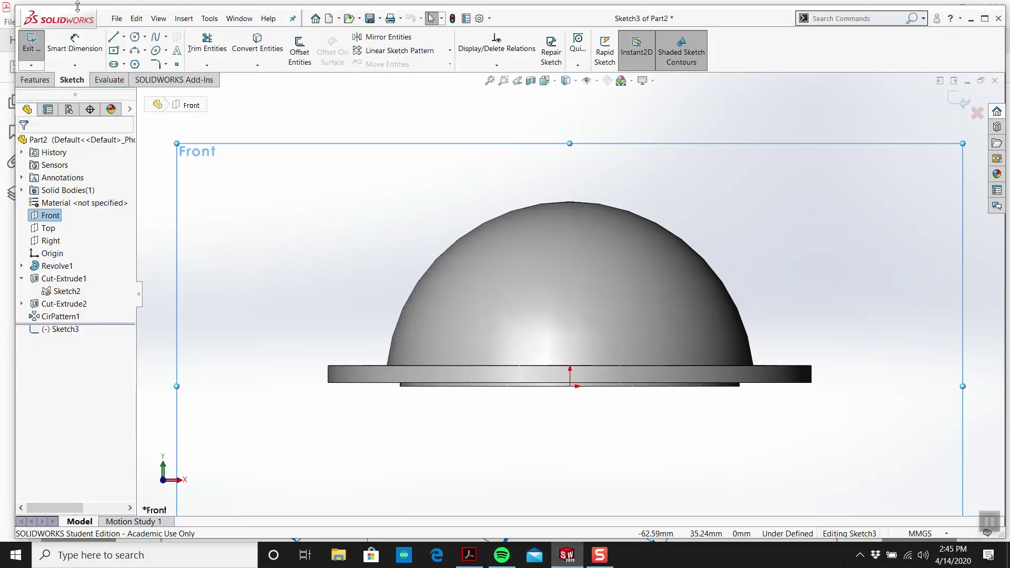
Draw a construction centerline angled up-left from the flange base centre
click(124, 37)
click(134, 64)
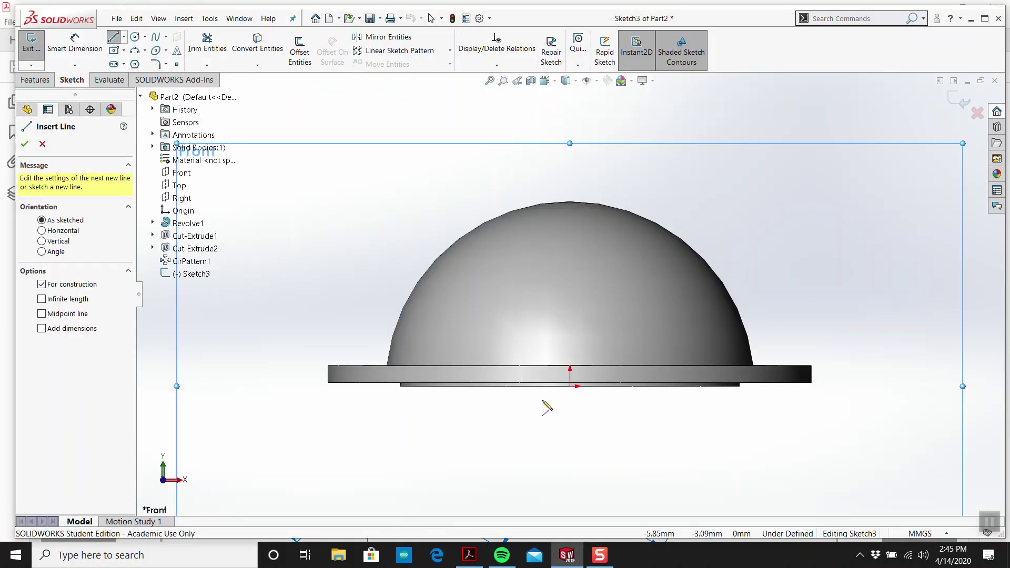
drag(570, 387, 377, 232)
key(Escape)
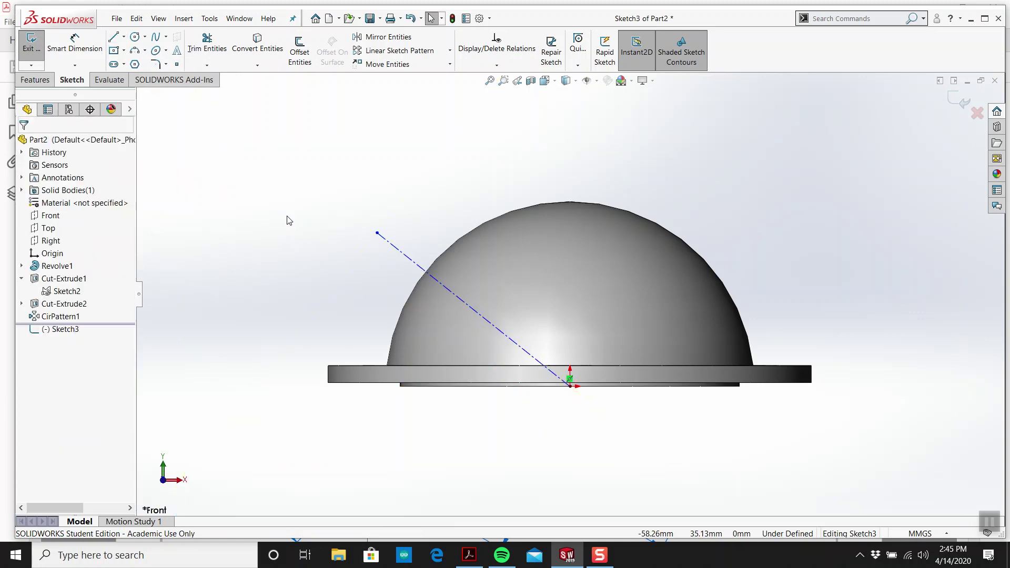
Dimension the centerline at 45° to the base line and compare with the reference drawing
click(74, 45)
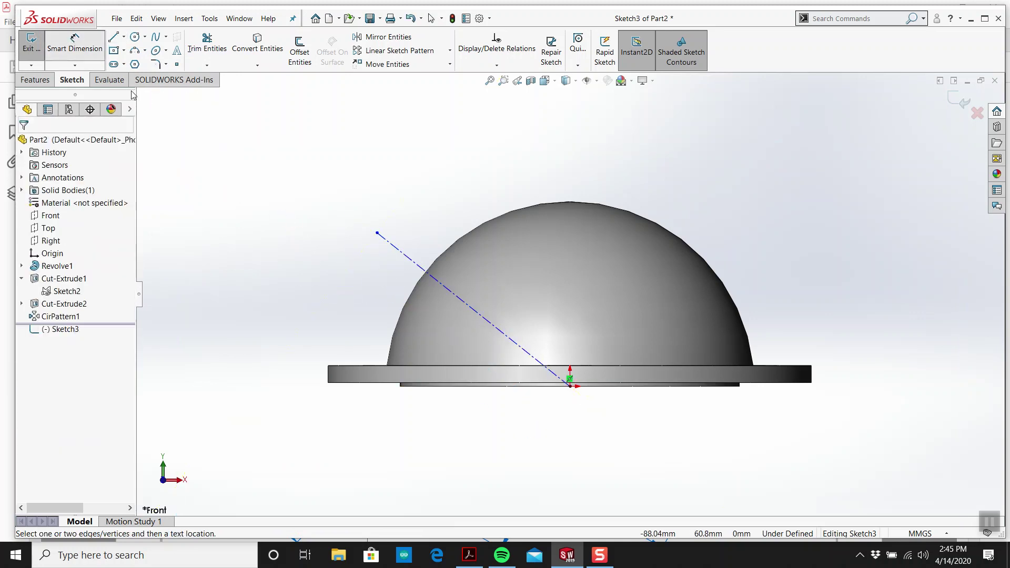
click(493, 326)
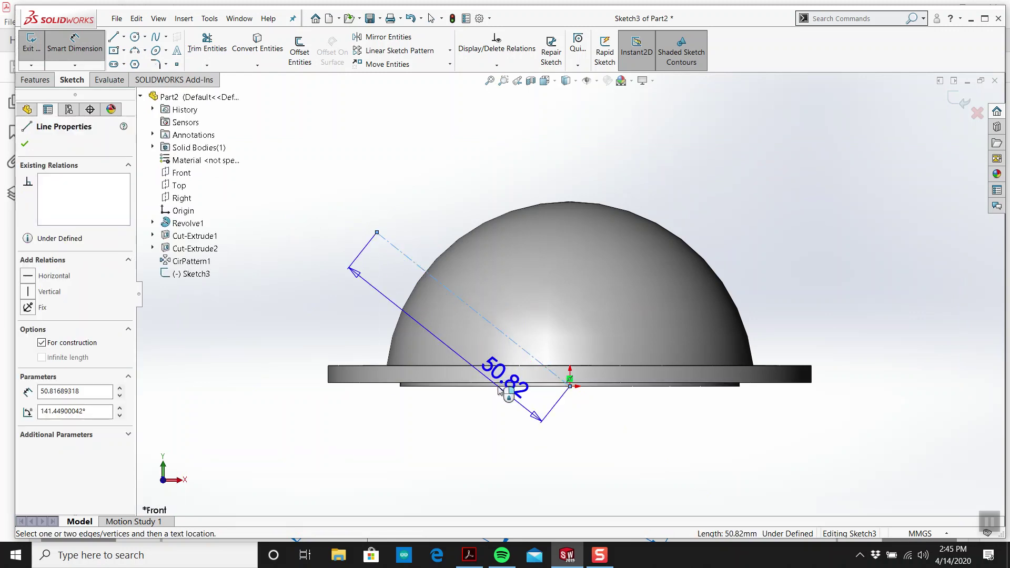
click(493, 389)
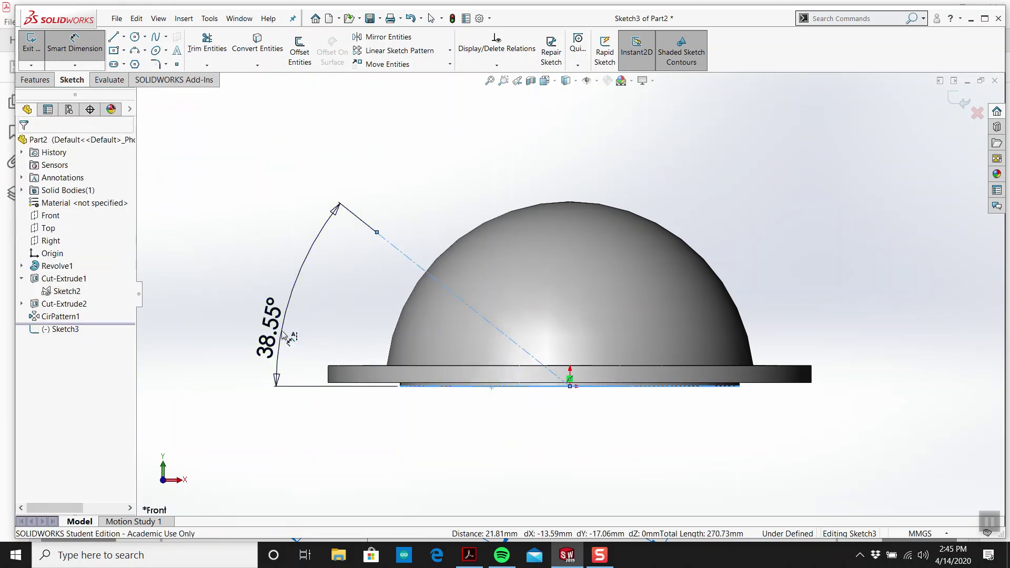
click(289, 358)
text(45)
key(Return)
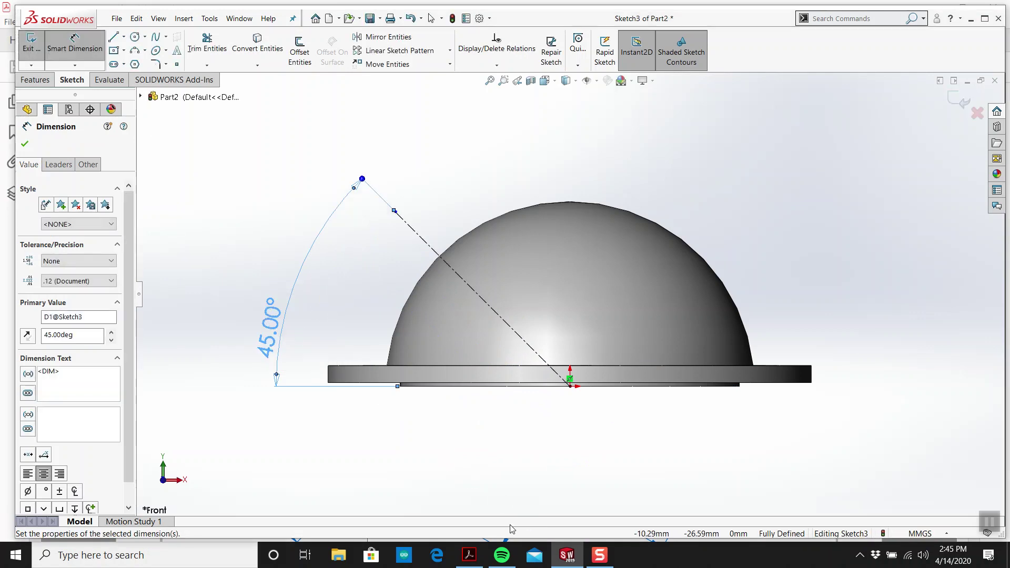
click(479, 554)
scroll(304, 263, up, 3)
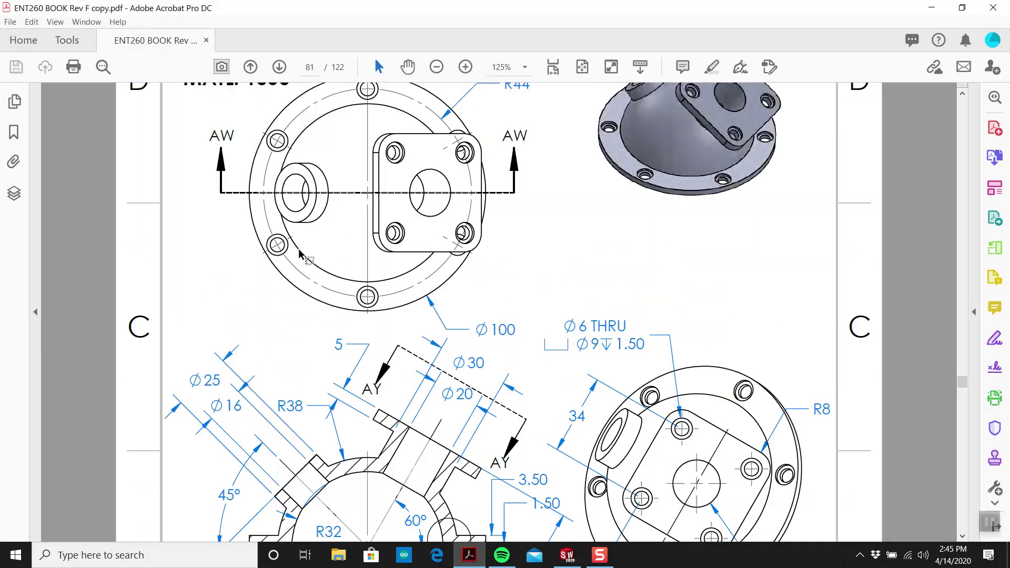
scroll(300, 255, down, 4)
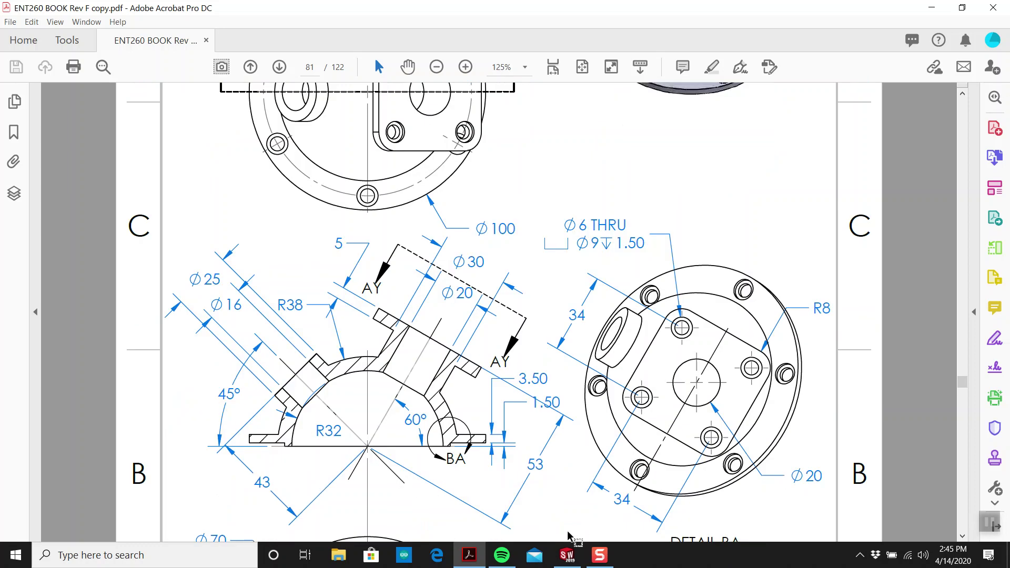
click(567, 555)
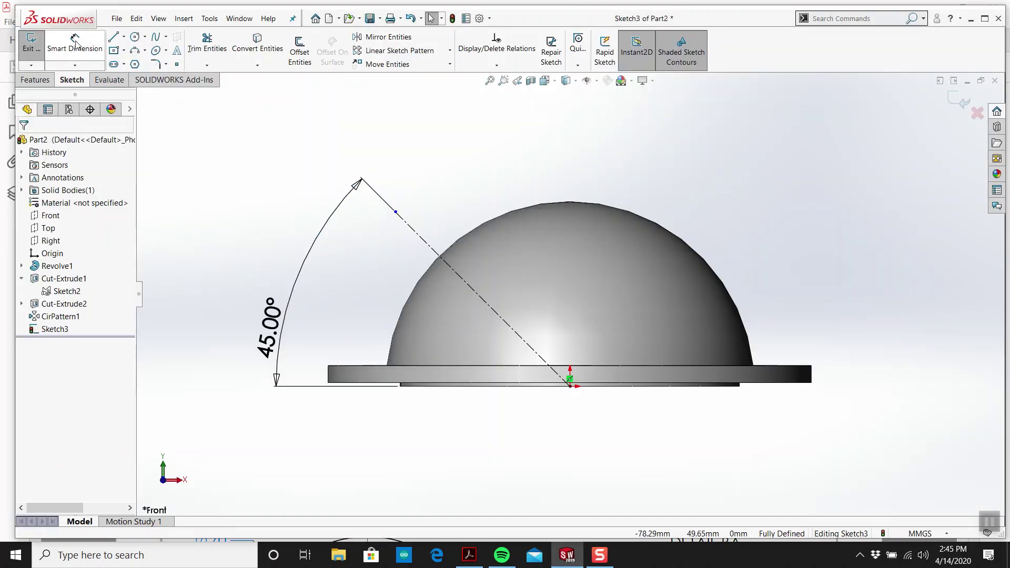
Dimension the angled centerline to 43 mm long and exit Sketch3
click(484, 302)
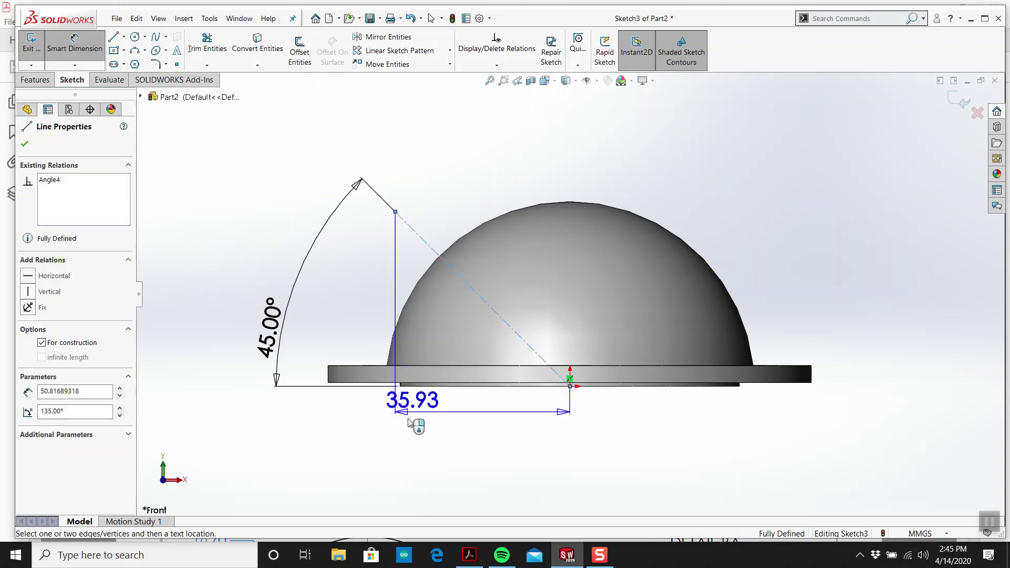
click(387, 441)
text(43)
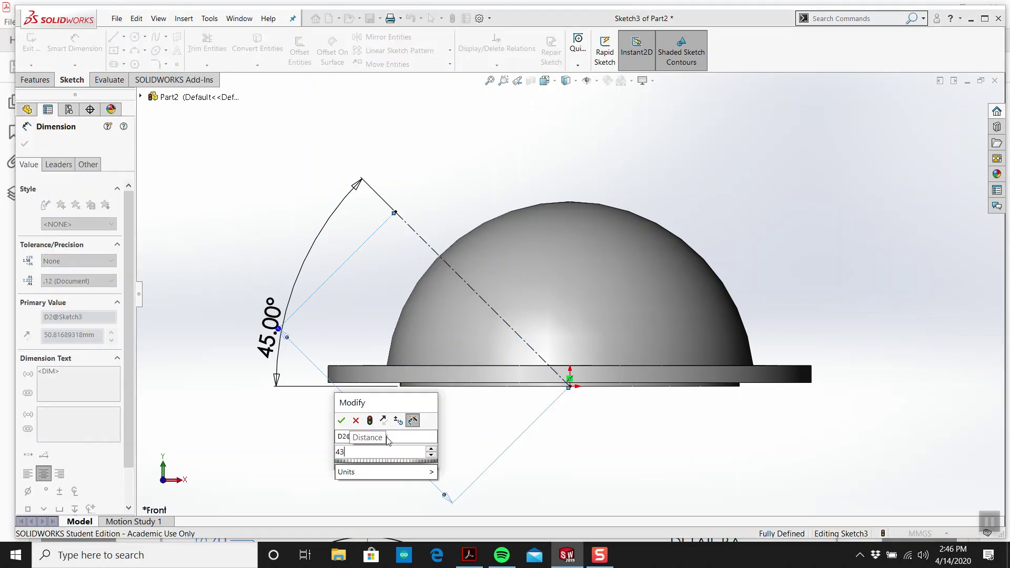
key(Return)
key(Escape)
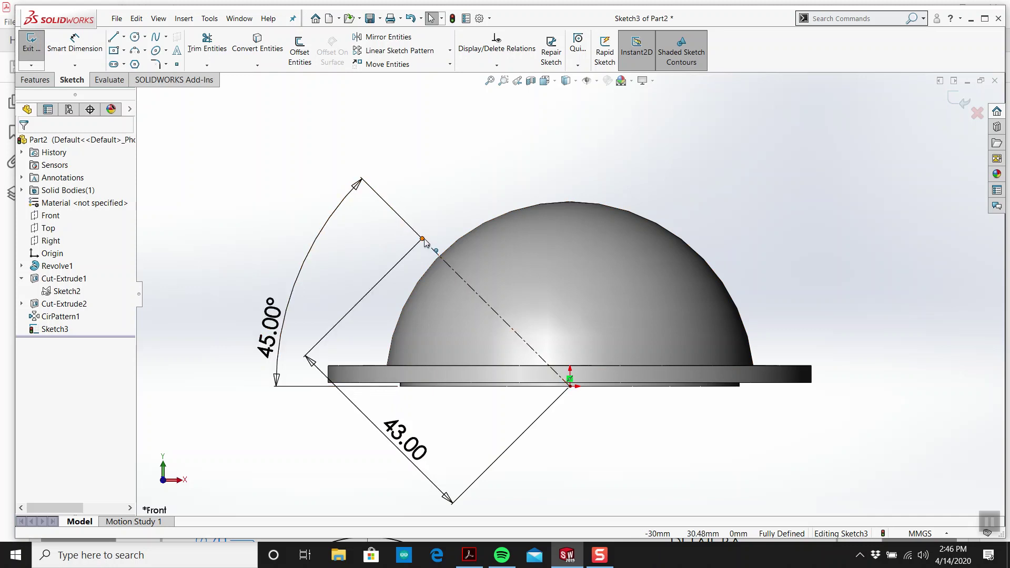
click(958, 104)
Create Plane1 perpendicular to the 45° centerline, through its upper endpoint
click(35, 79)
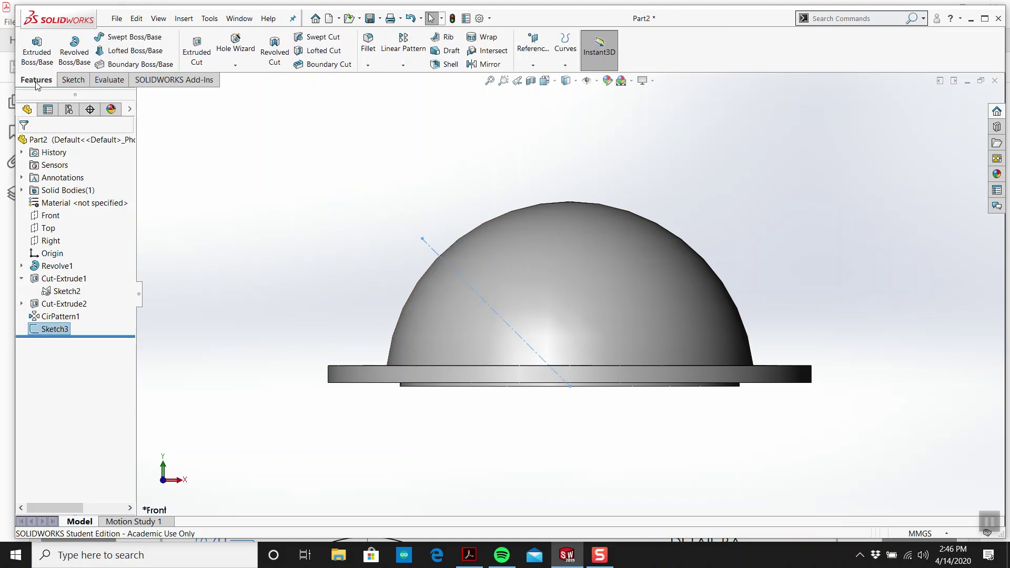
click(533, 65)
click(543, 83)
click(450, 264)
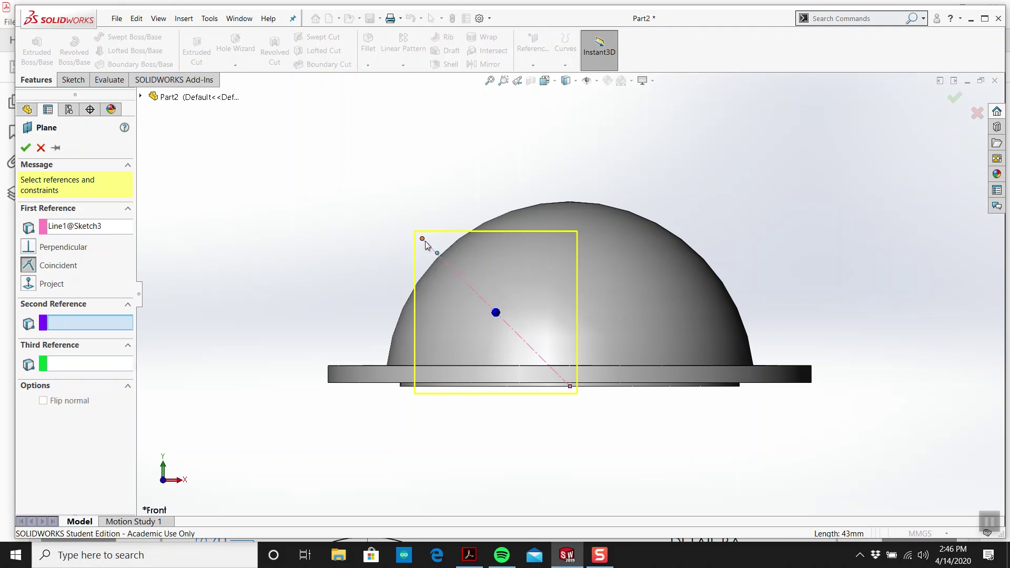
click(423, 240)
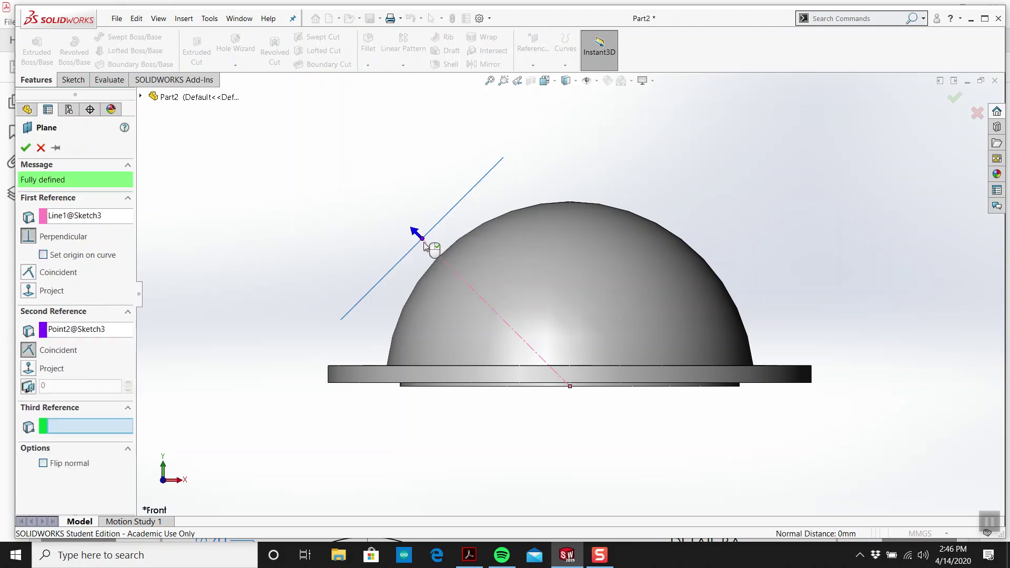
click(26, 148)
middle_drag(270, 209, 322, 227)
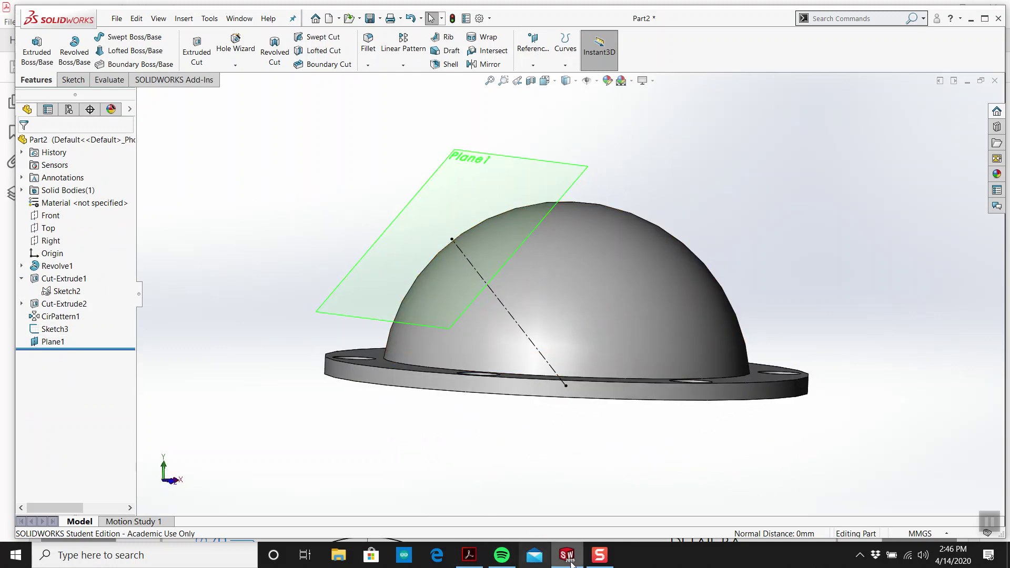
click(467, 559)
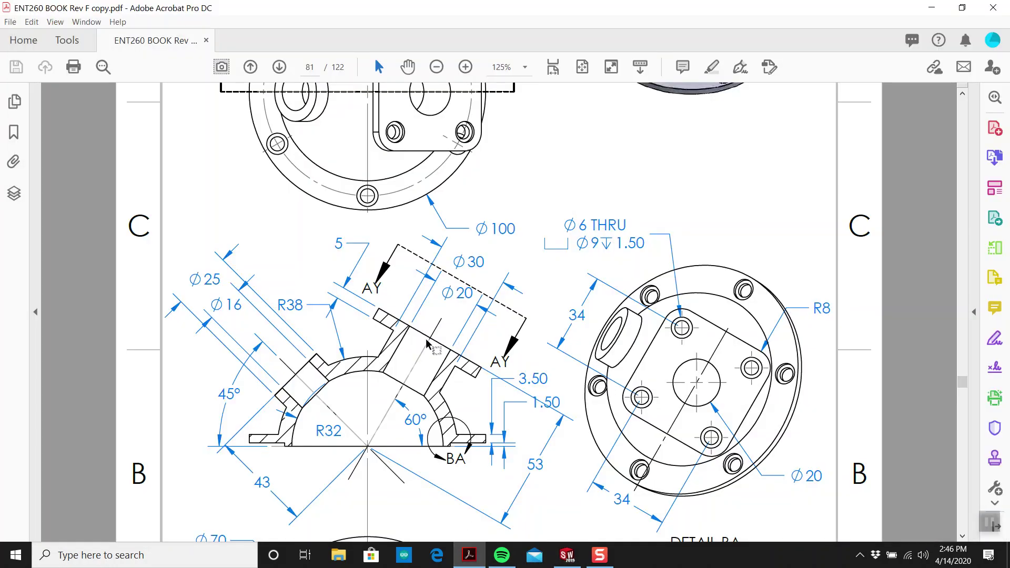
scroll(325, 333, down, 2)
scroll(325, 329, up, 1)
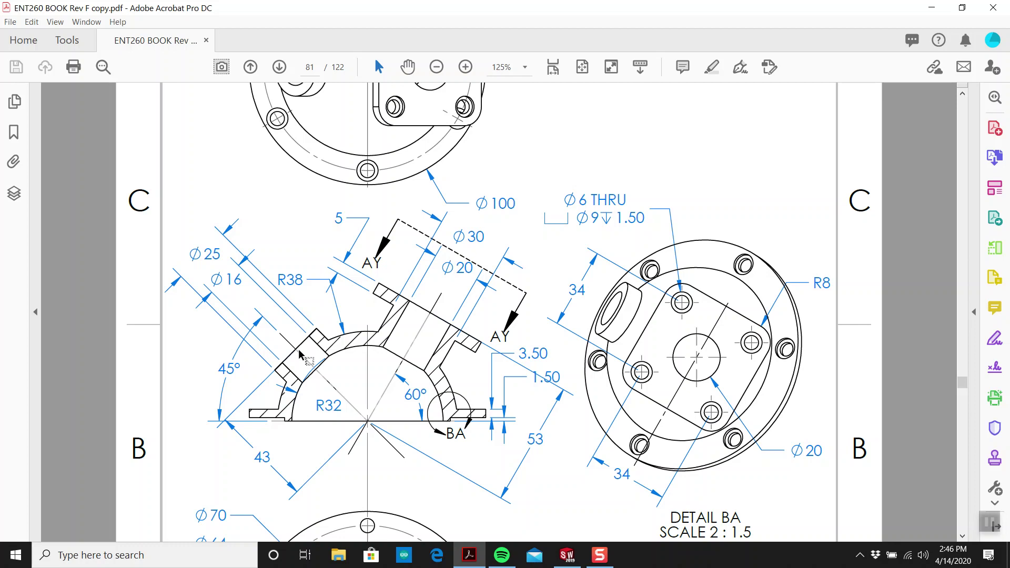
scroll(299, 351, up, 1)
scroll(302, 350, up, 3)
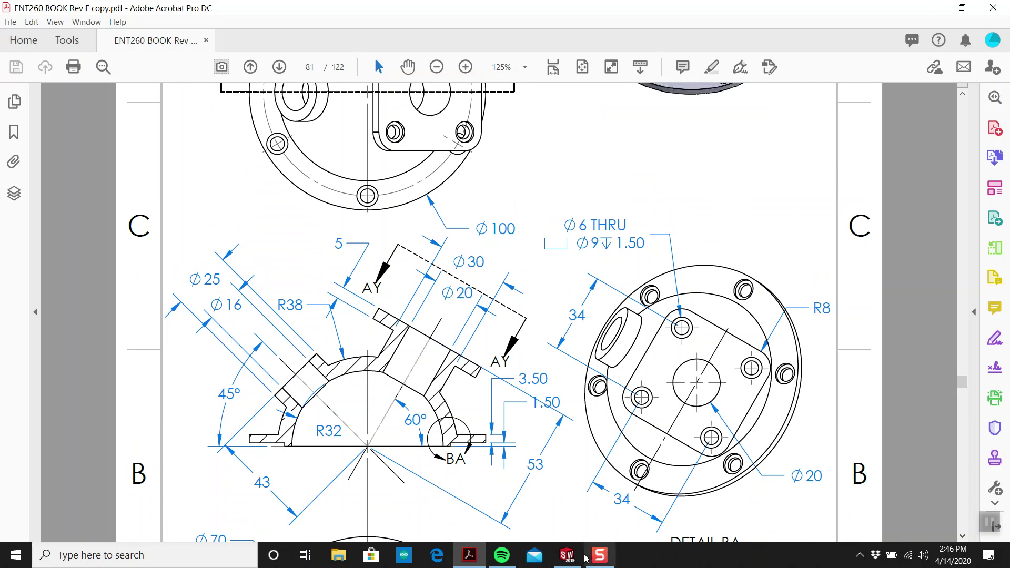
click(567, 555)
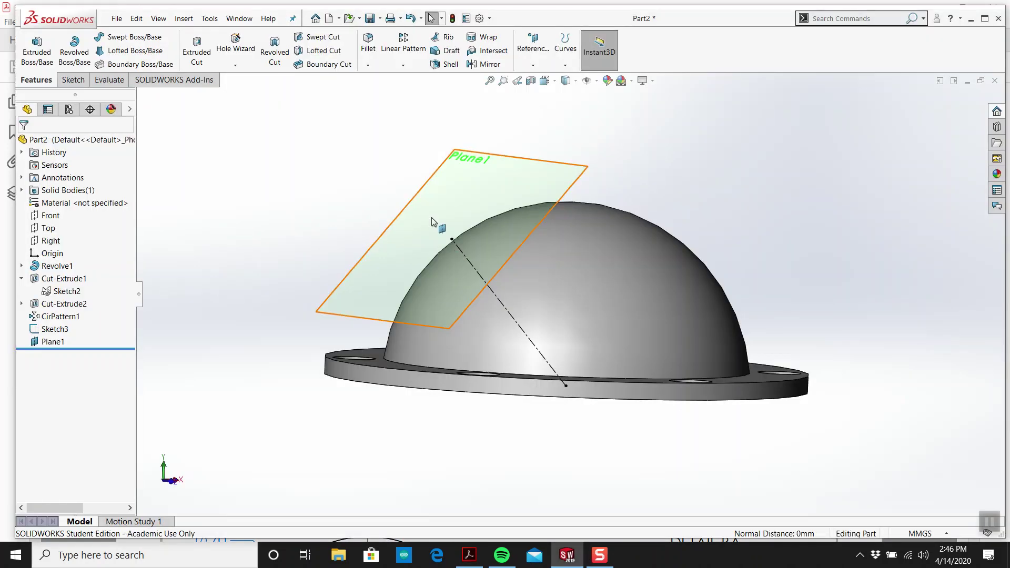
Start a sketch on Plane1 and view it Normal To
click(52, 341)
click(74, 80)
click(33, 48)
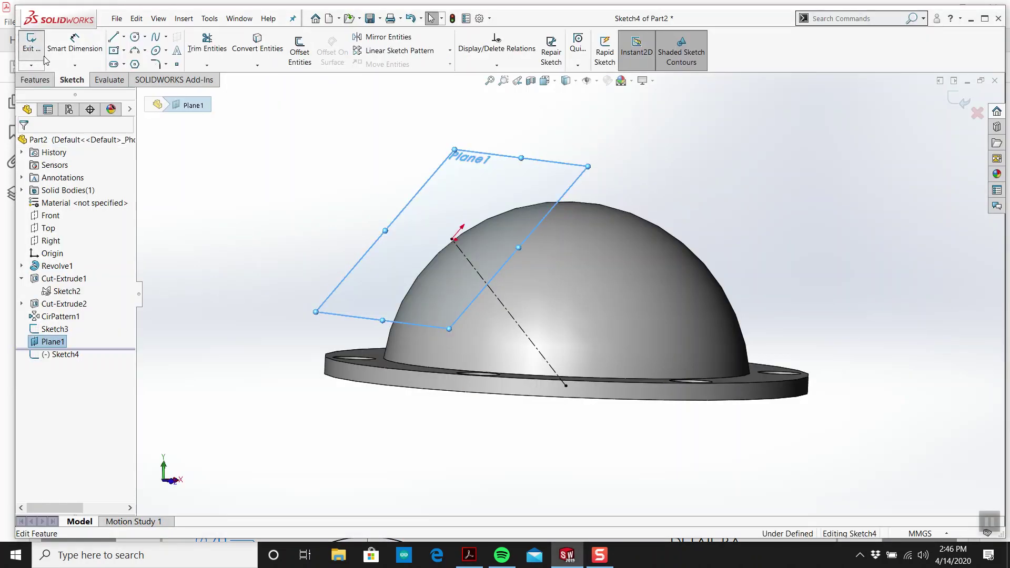
key(space)
click(406, 423)
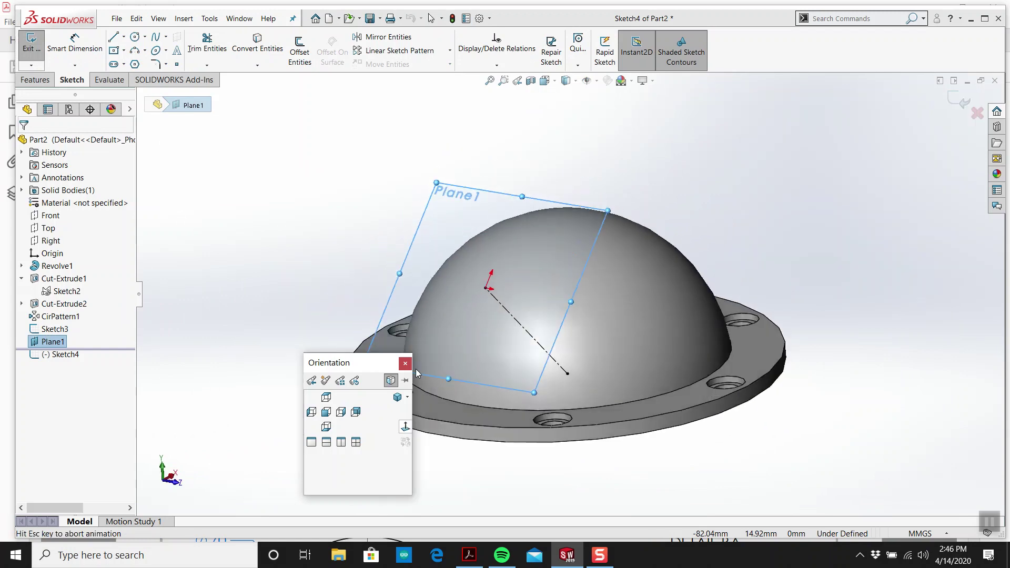
Draw two concentric circles centred on the centerline's end point
click(135, 38)
click(492, 359)
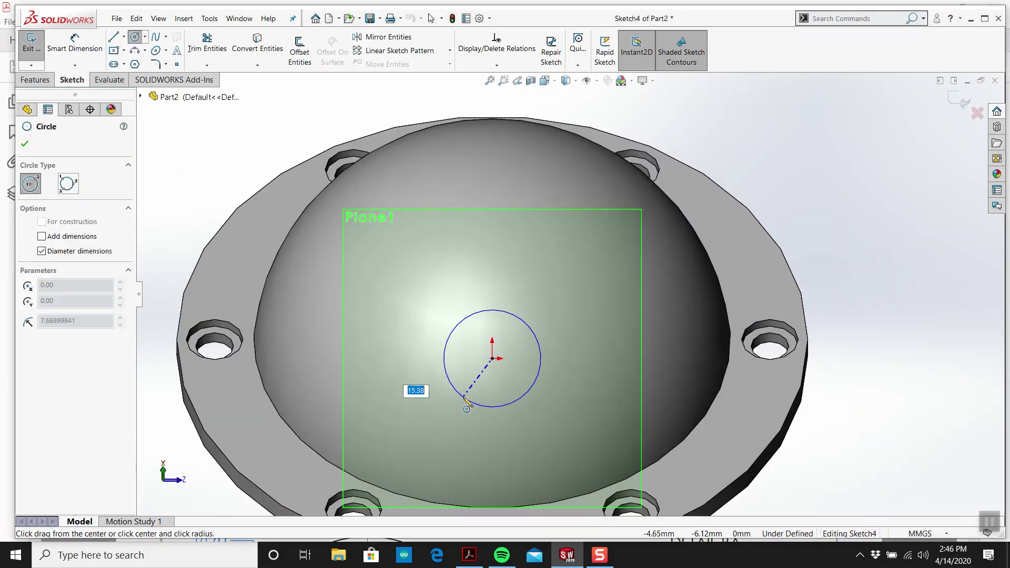
click(467, 401)
click(492, 359)
click(492, 381)
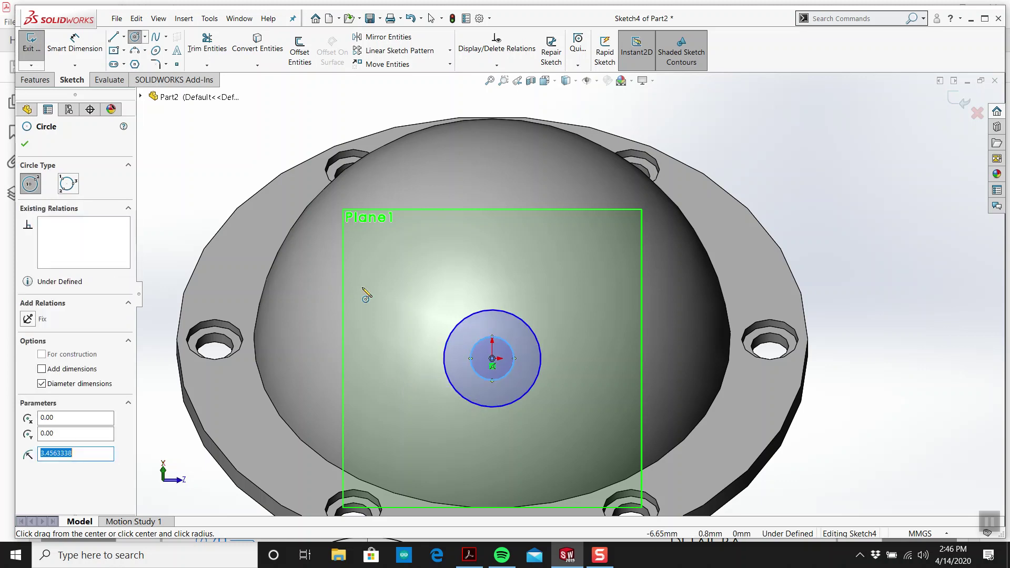
key(Escape)
Dimension the outer circle to Ø25 and the inner circle to Ø16
click(74, 42)
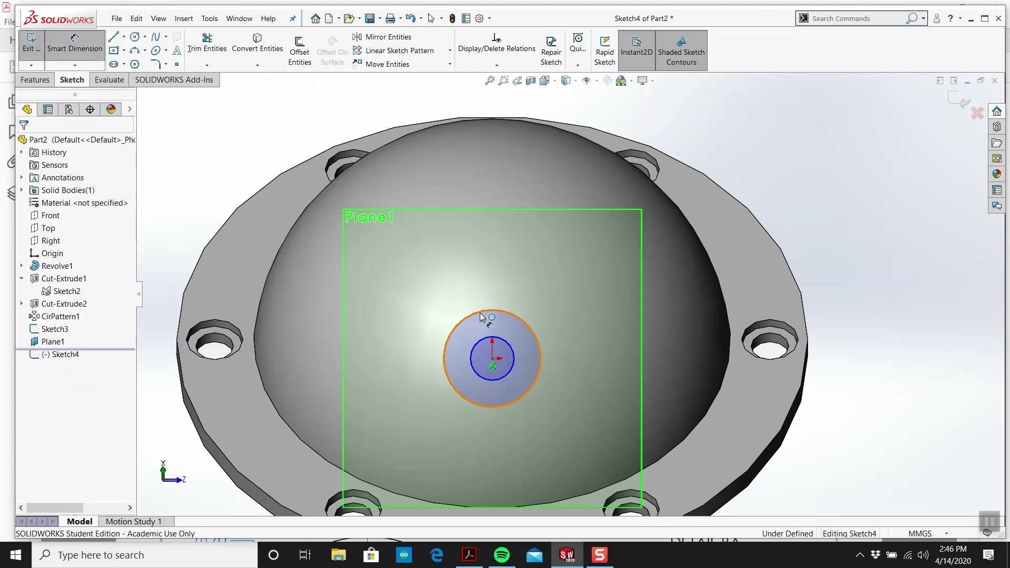
click(453, 332)
click(368, 275)
text(25)
key(Return)
click(476, 337)
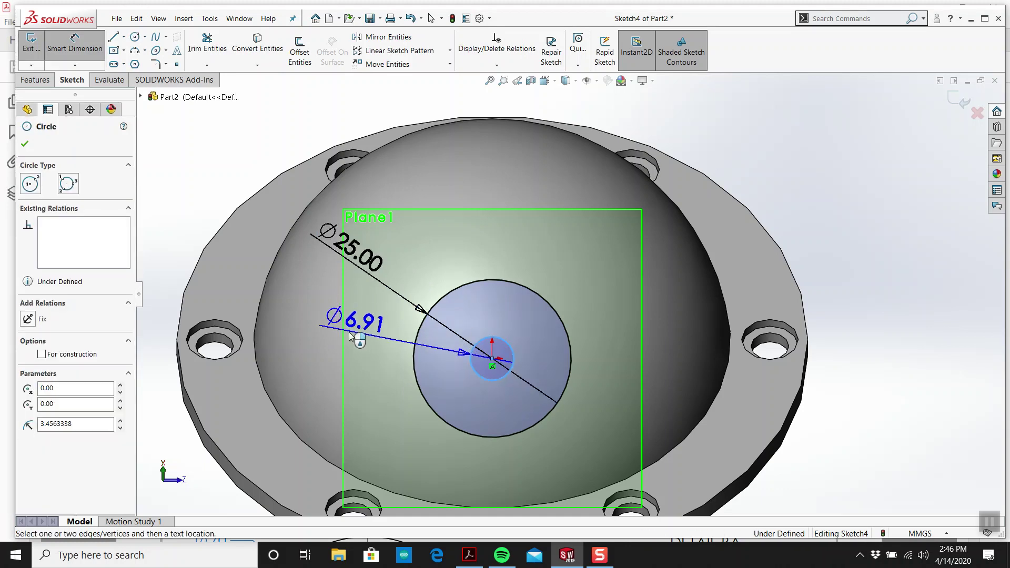
click(323, 337)
text(16)
key(Return)
key(Escape)
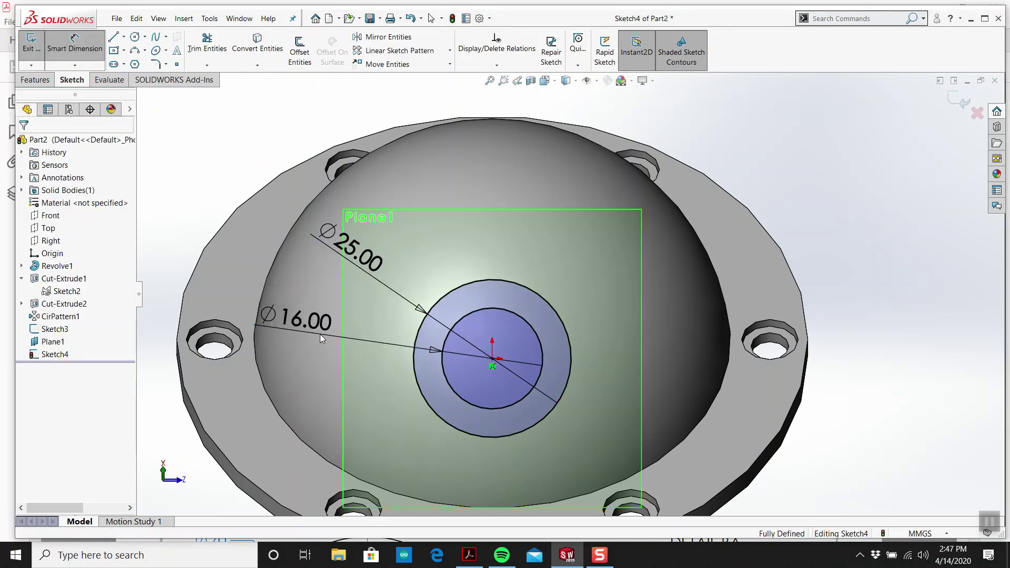
Exit Sketch4 and start a reversed Boss-Extrude with end condition Up To Next
click(957, 103)
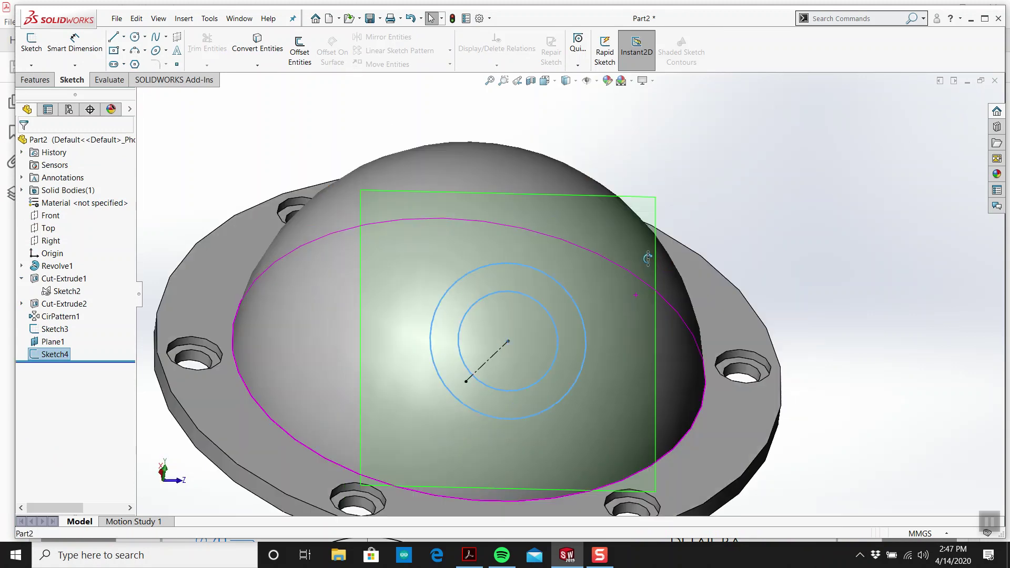
mouse_move(645, 271)
middle_down()
mouse_move(505, 179)
mouse_move(555, 215)
mouse_move(514, 191)
mouse_move(526, 200)
middle_up()
click(51, 82)
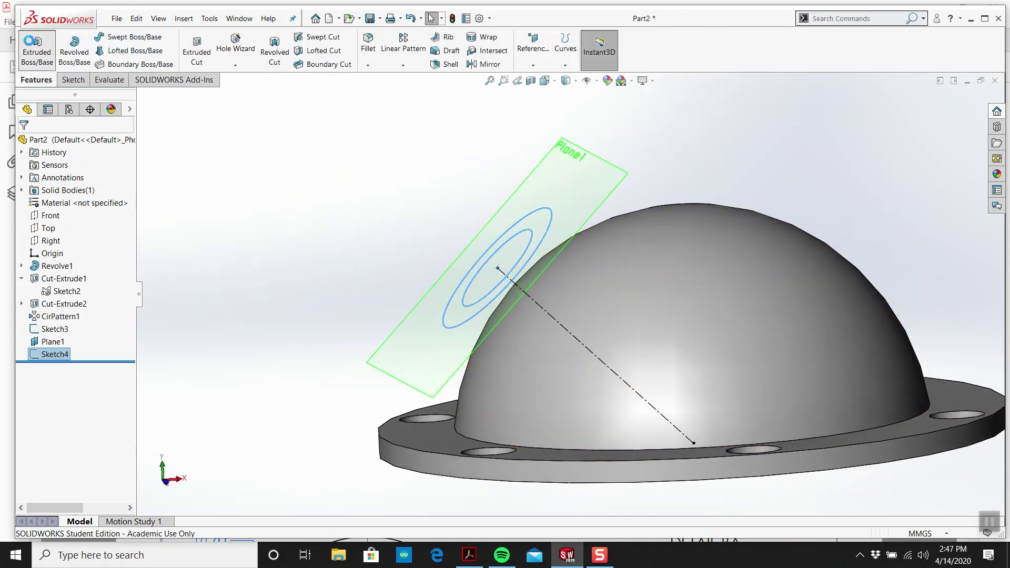
click(37, 48)
click(25, 213)
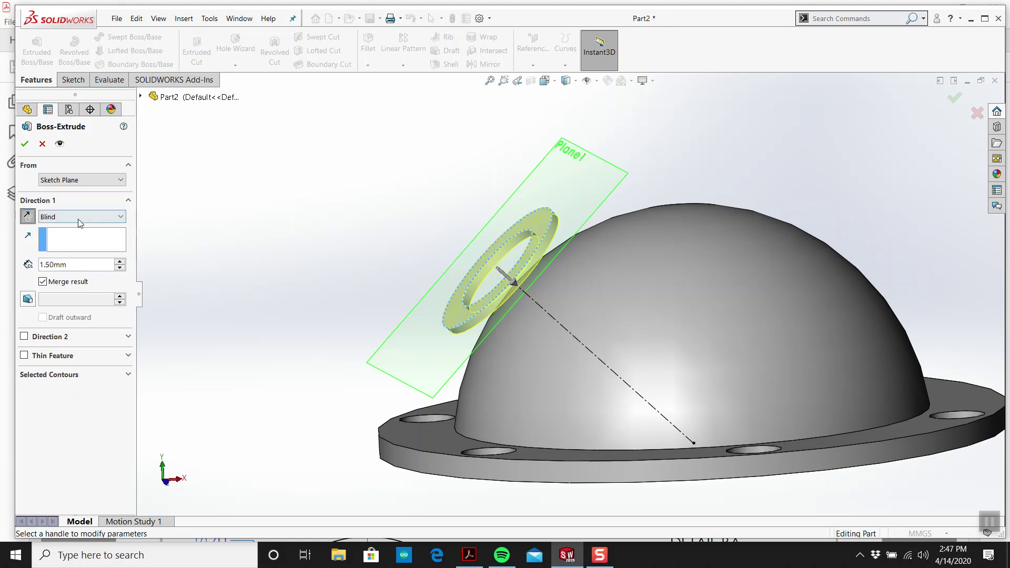
click(79, 217)
click(81, 242)
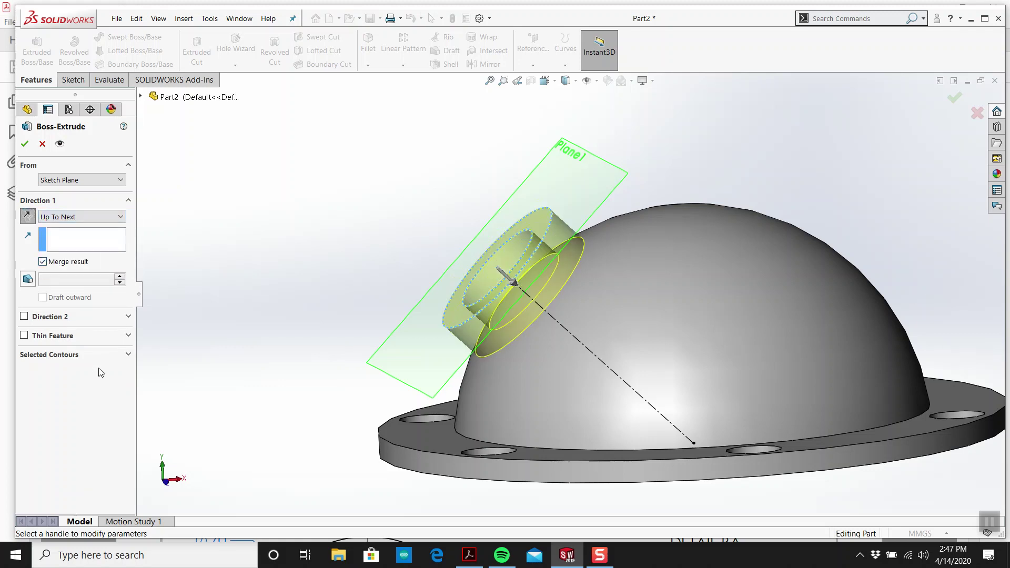
Select both Sketch4 regions as contours and accept Boss-Extrude1
click(63, 355)
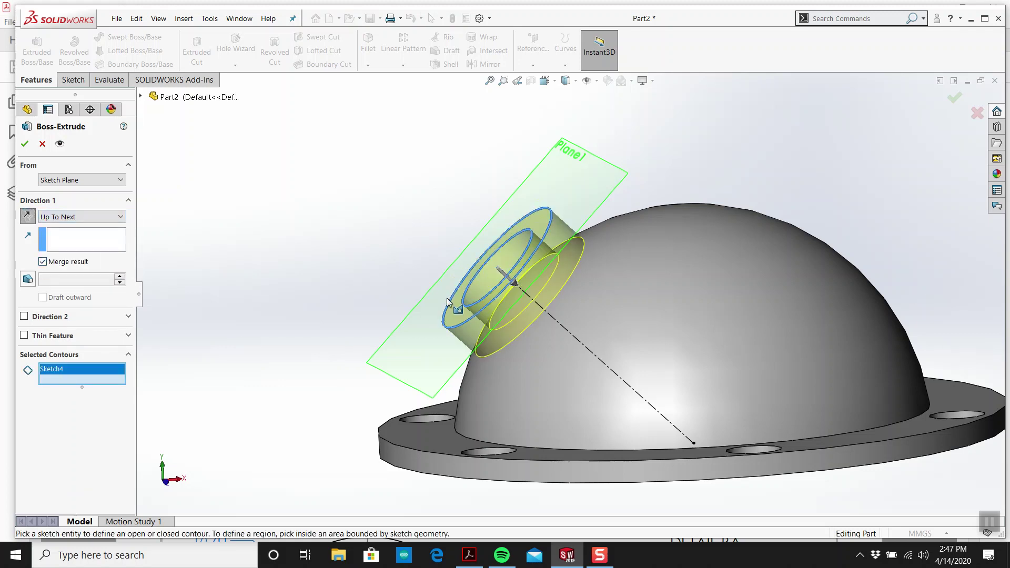
click(465, 292)
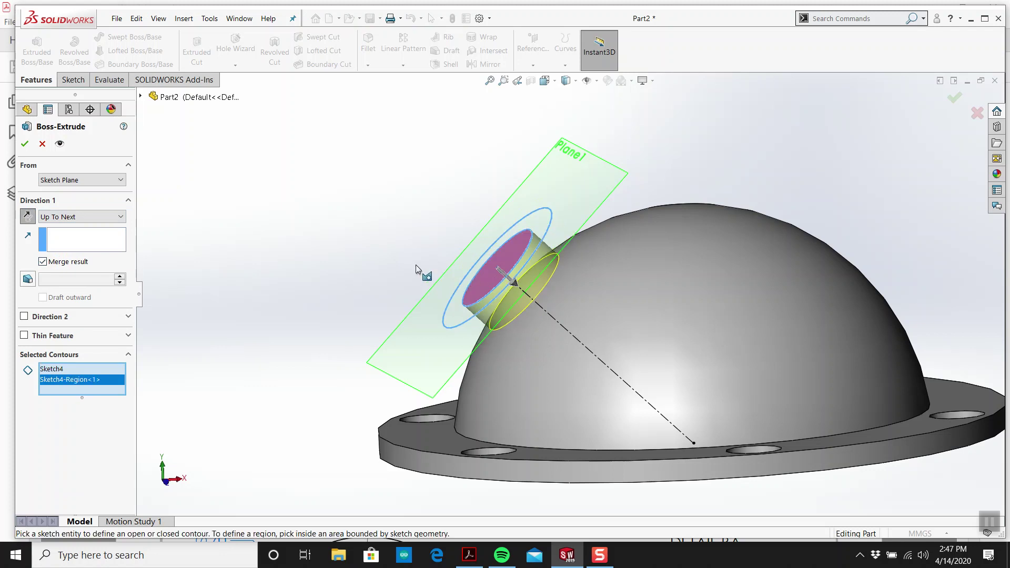
click(533, 223)
click(25, 144)
middle_drag(445, 248, 509, 194)
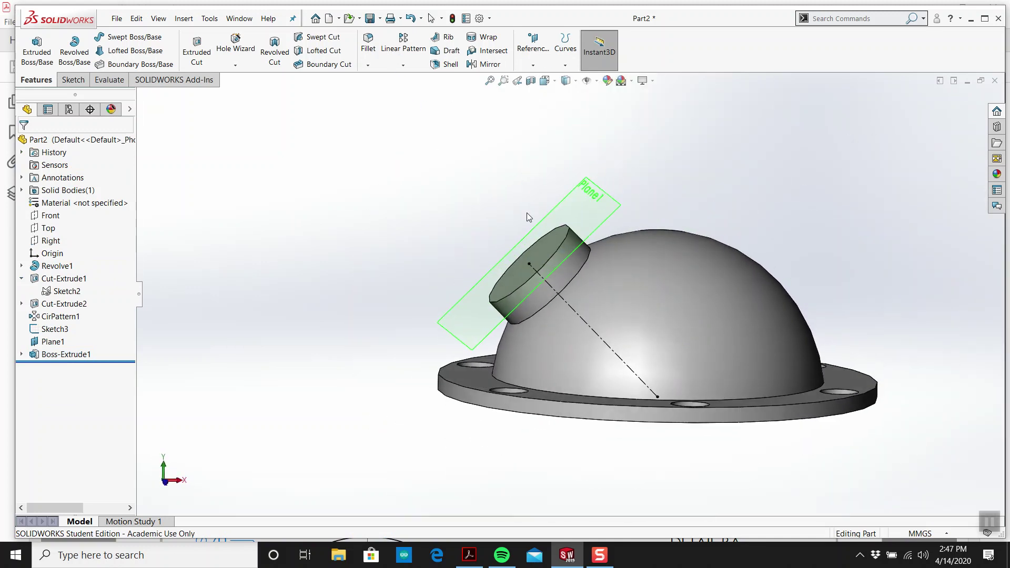
Select Sketch4 under Boss-Extrude1 and start an Extruded Cut from it
scroll(523, 298, down, 10)
scroll(574, 298, up, 2)
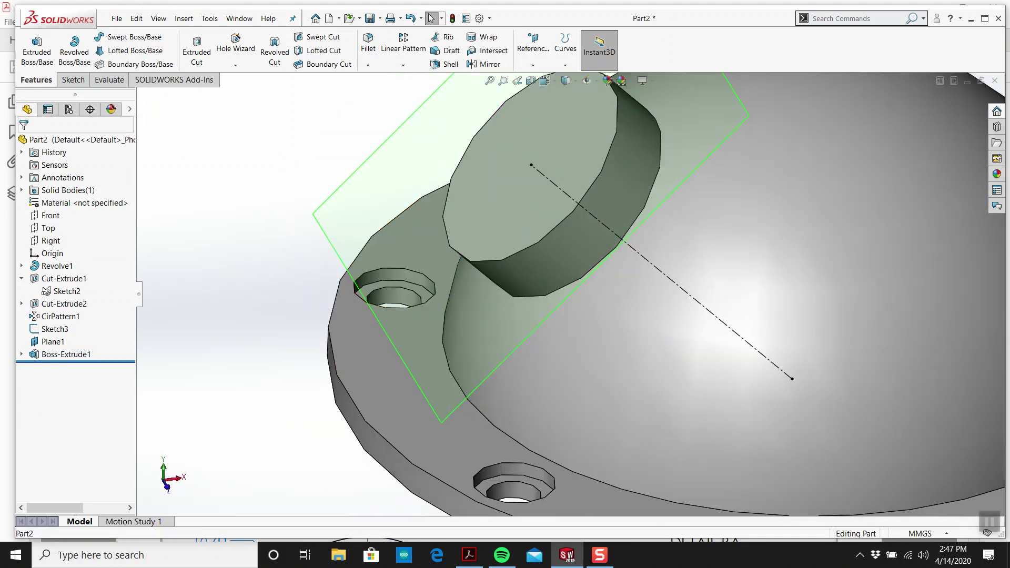
click(21, 356)
click(67, 367)
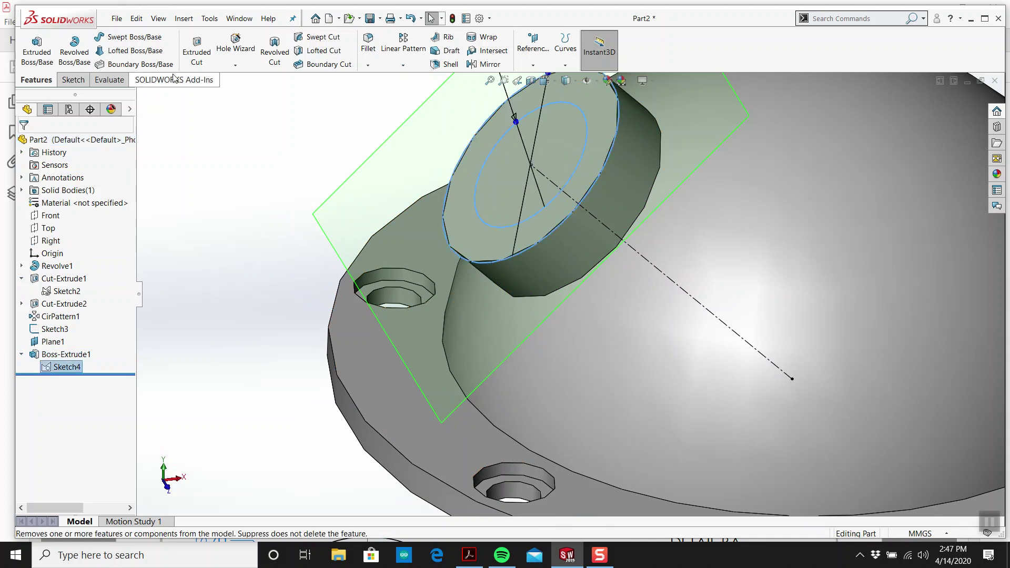
click(205, 50)
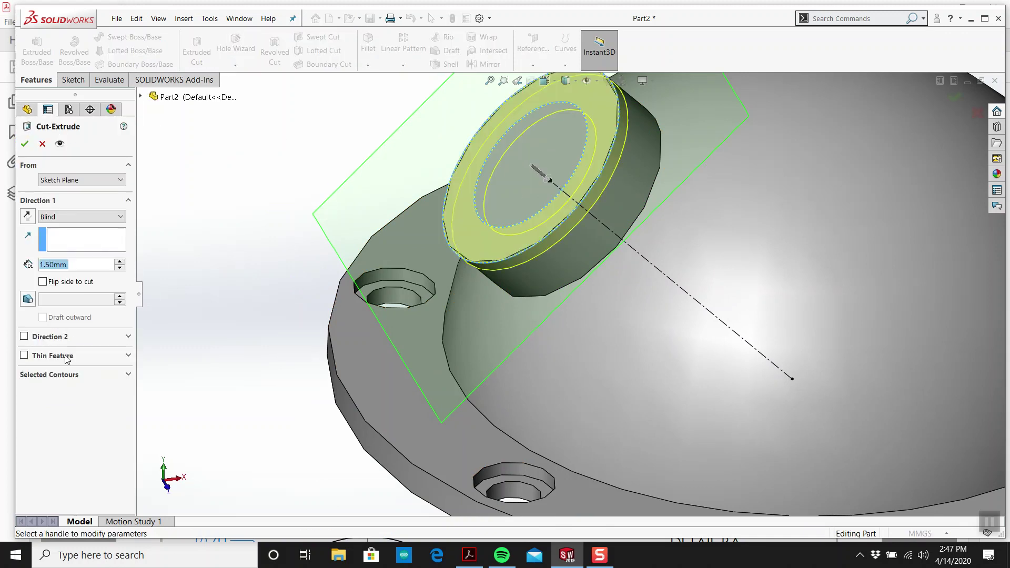
Cut only the Ø16 inner circle region Up To Next, boring through the boss
click(63, 375)
click(59, 398)
key(Delete)
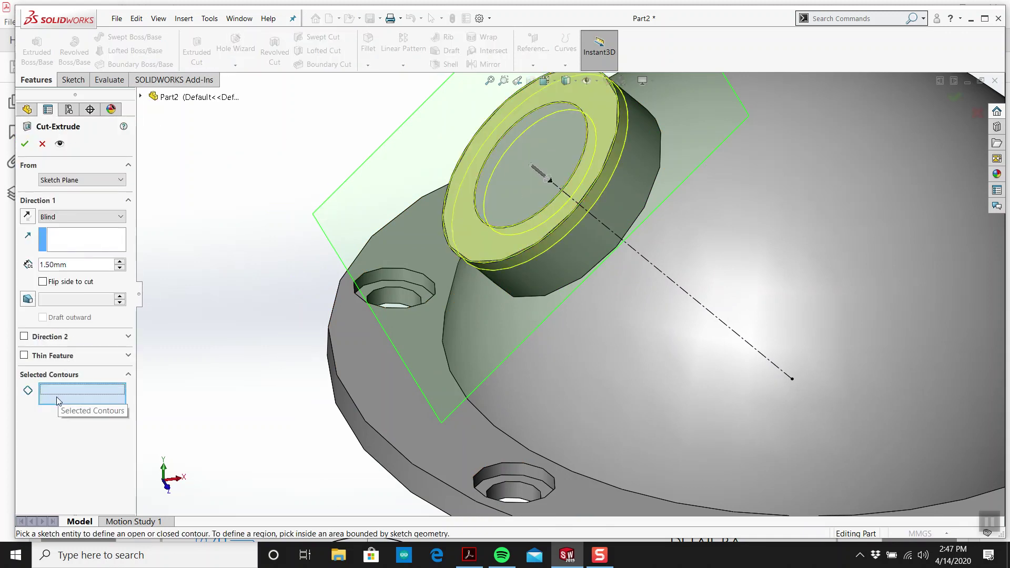
click(514, 171)
click(79, 216)
click(62, 255)
click(24, 143)
scroll(545, 184, down, 5)
middle_drag(546, 237, 591, 250)
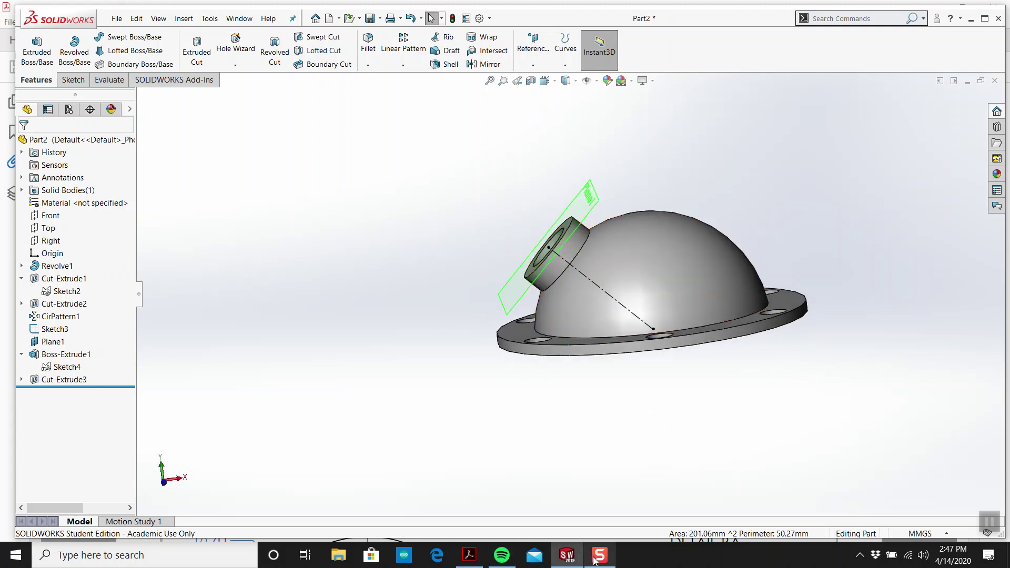
Check the second boss's 60° angle and 53 distance on PDF page 81
click(469, 555)
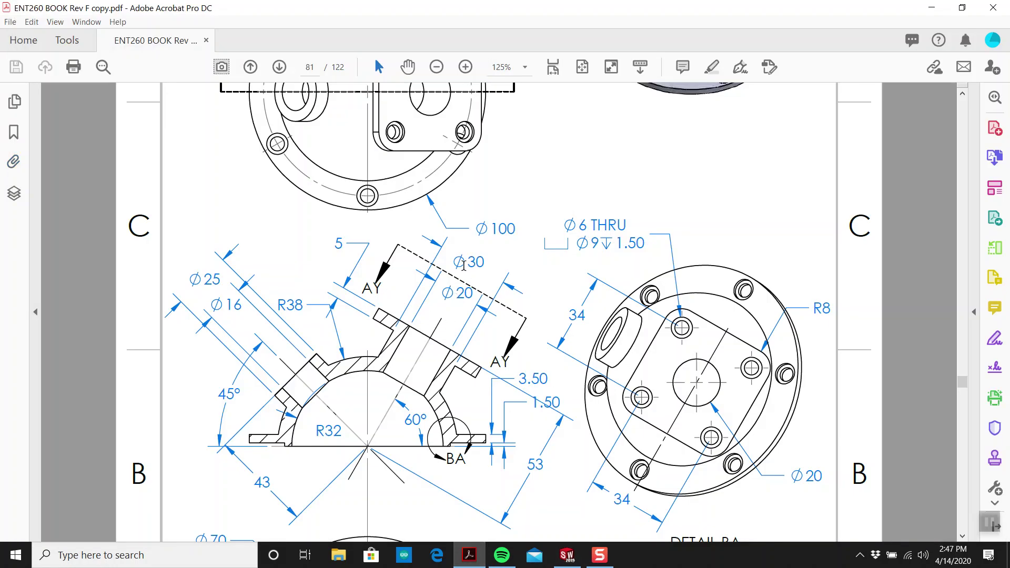
scroll(466, 295, up, 2)
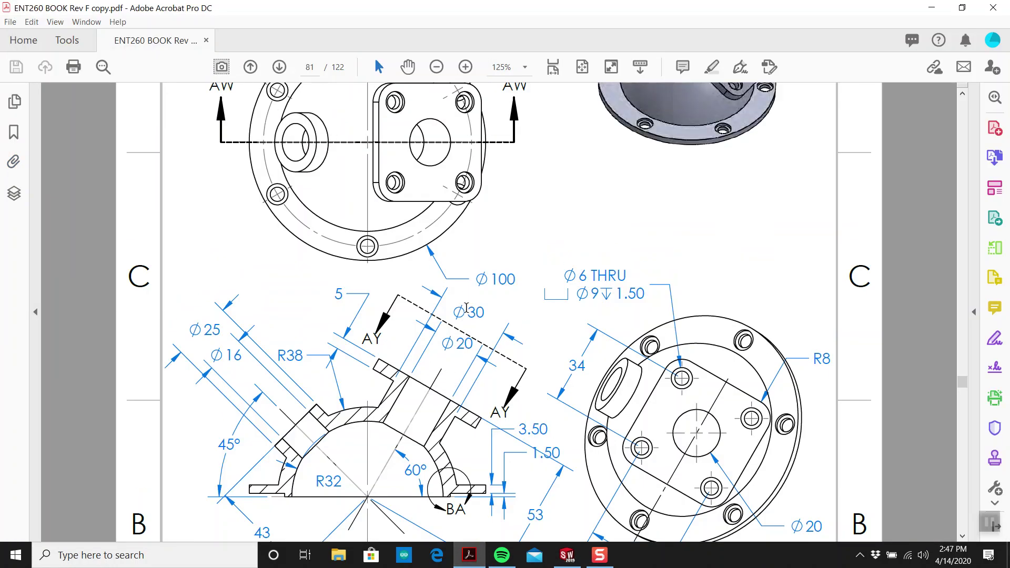
click(567, 555)
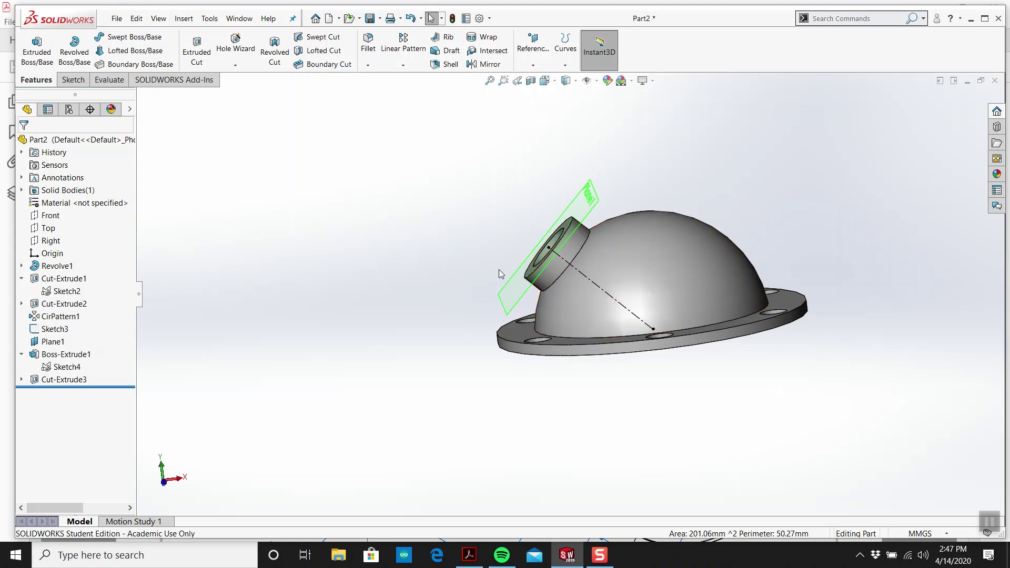
click(470, 555)
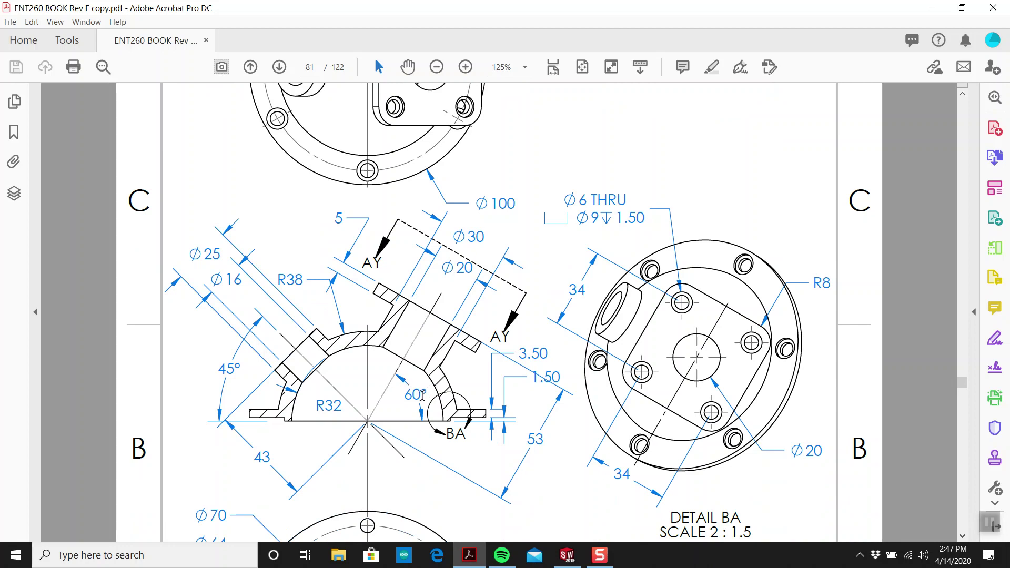
click(567, 556)
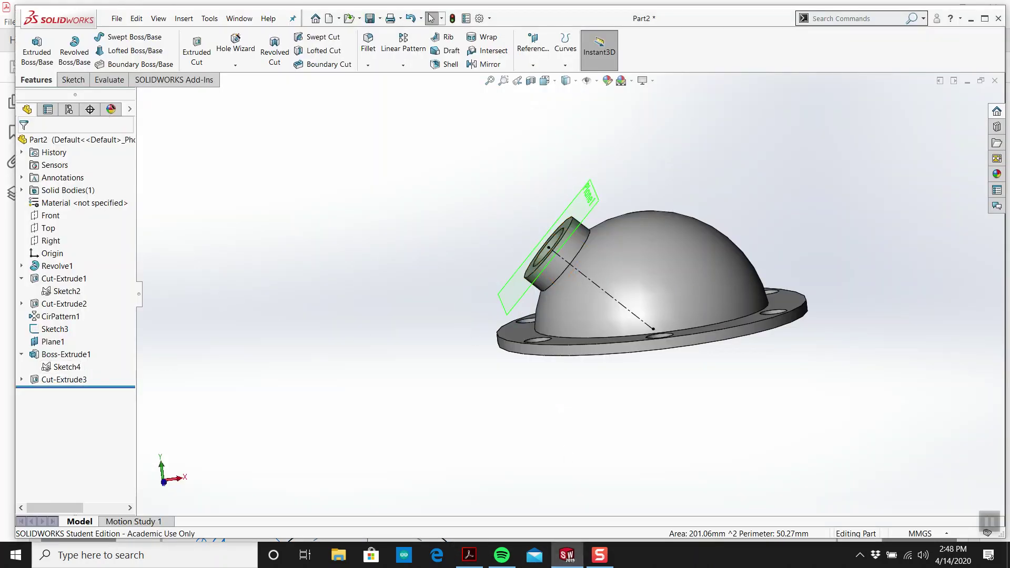
Sketch a construction centerline on the Front plane from the origin, up to the right
click(51, 215)
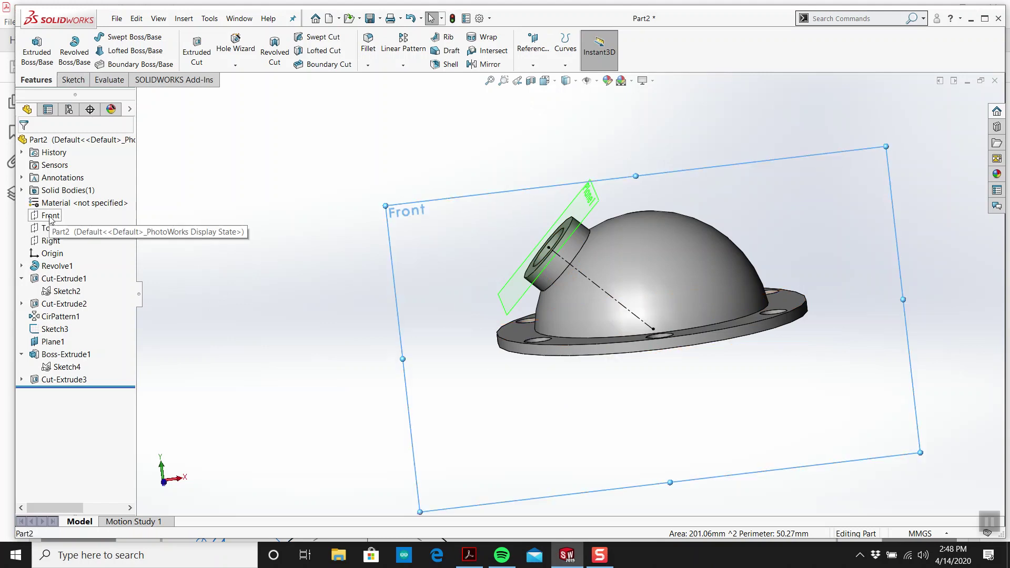
click(73, 79)
click(31, 43)
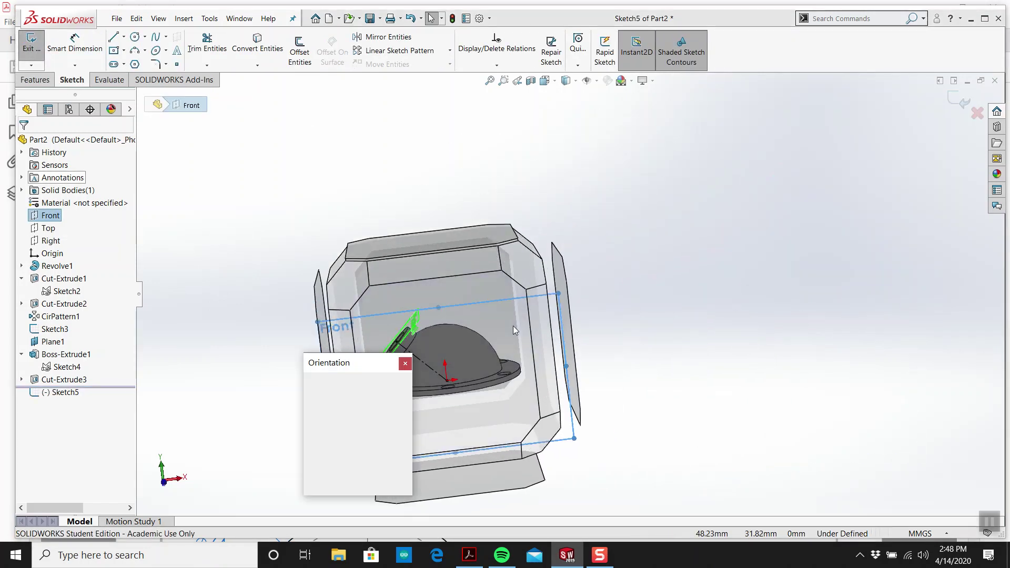
click(122, 37)
click(150, 68)
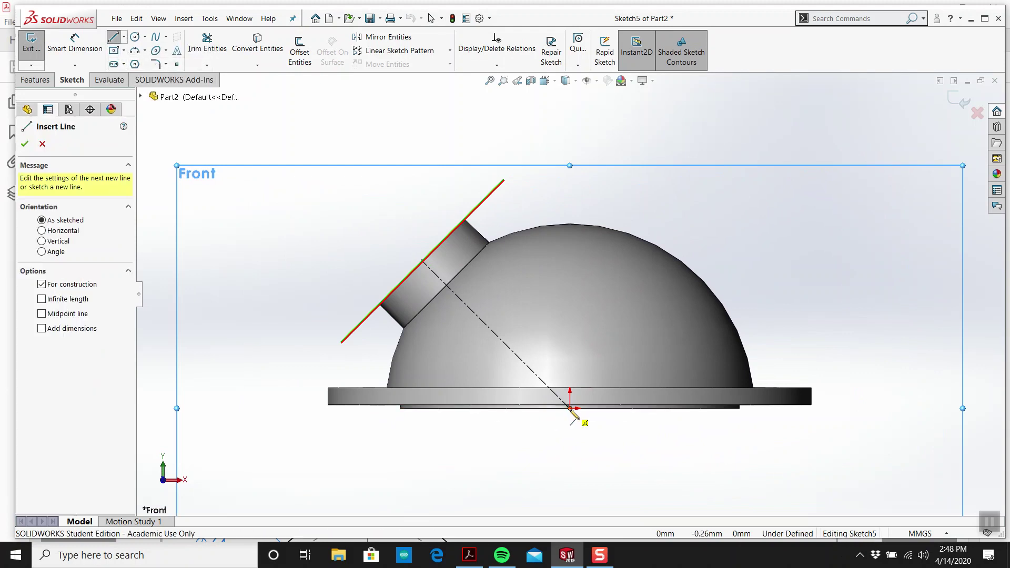
mouse_move(570, 408)
mouse_down()
mouse_move(800, 183)
mouse_move(774, 179)
mouse_up()
key(Escape)
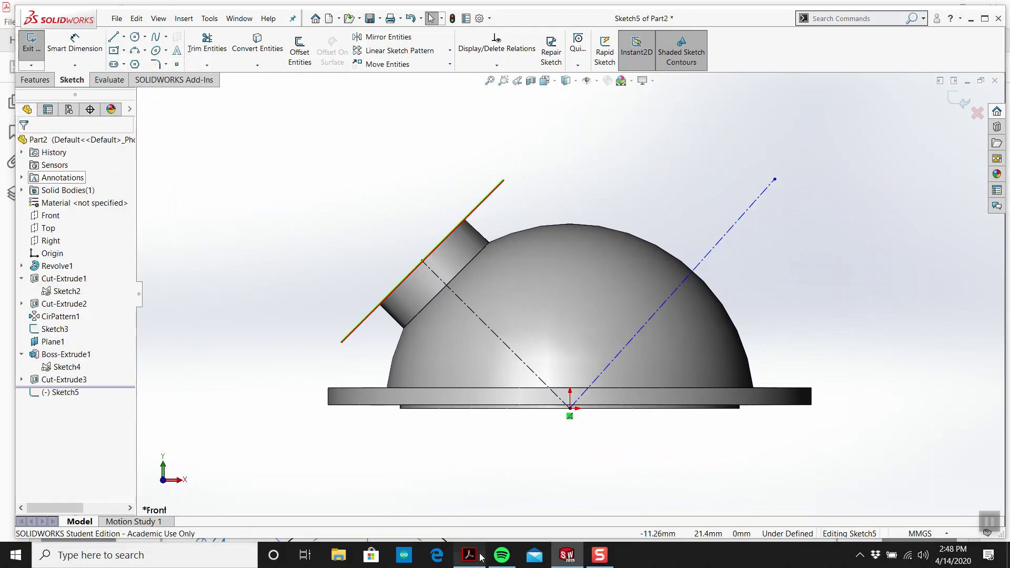
Dimension the centerline at 60° from the base edge
click(480, 555)
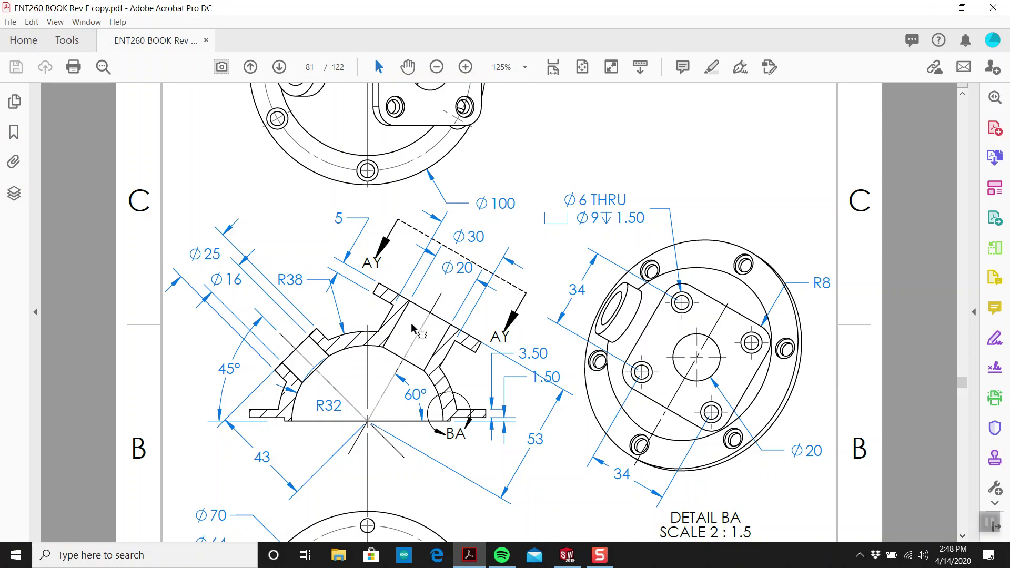
click(568, 555)
key(d)
click(662, 408)
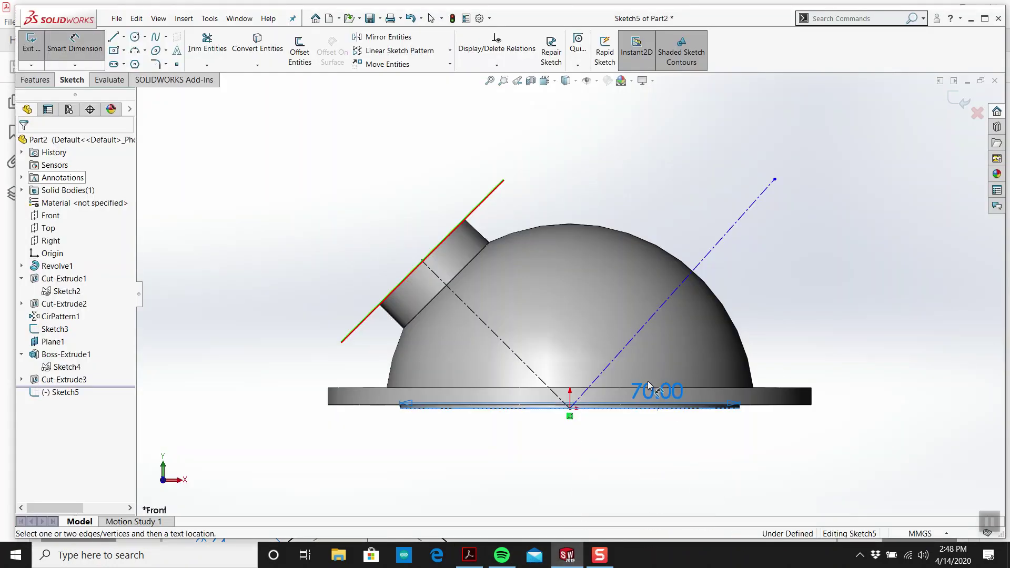
click(639, 336)
click(803, 295)
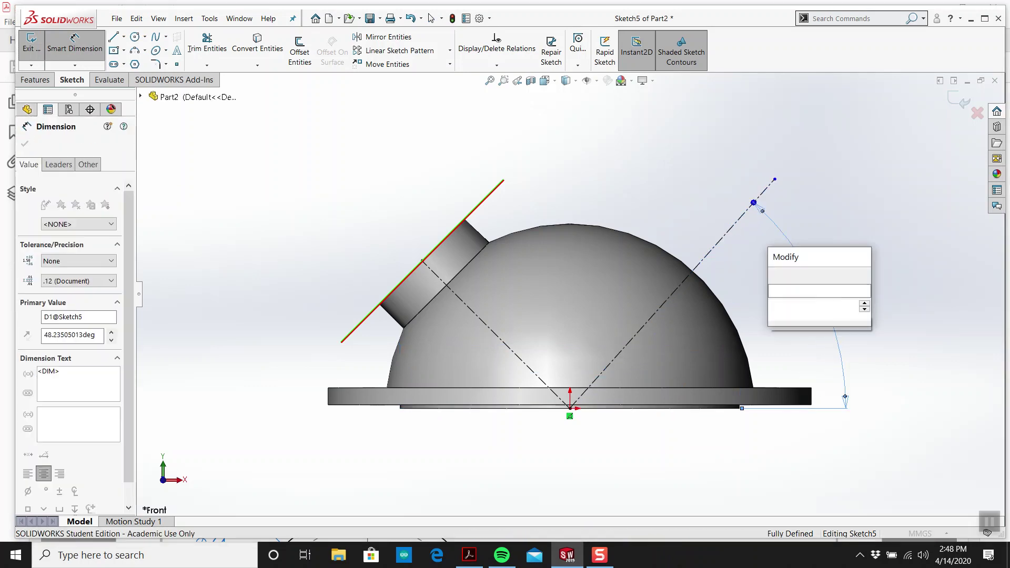
text(60)
key(Return)
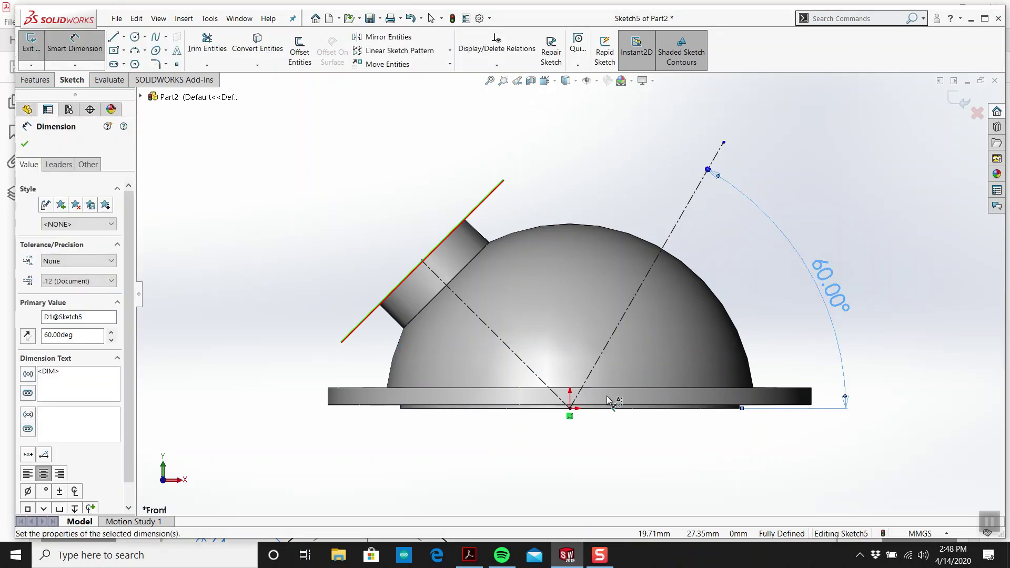
Dimension the centerline's length to 53 mm
click(469, 559)
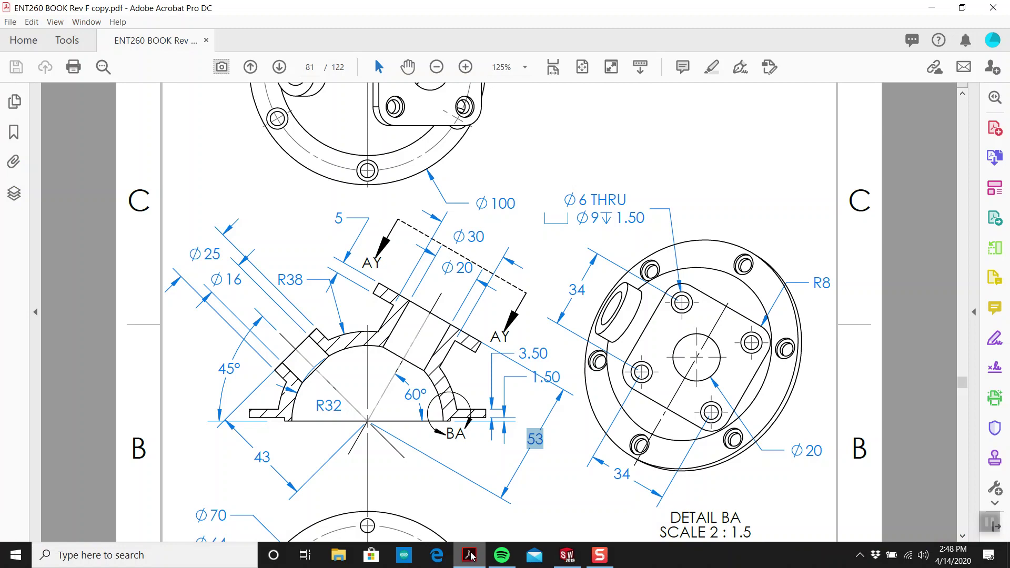
click(469, 556)
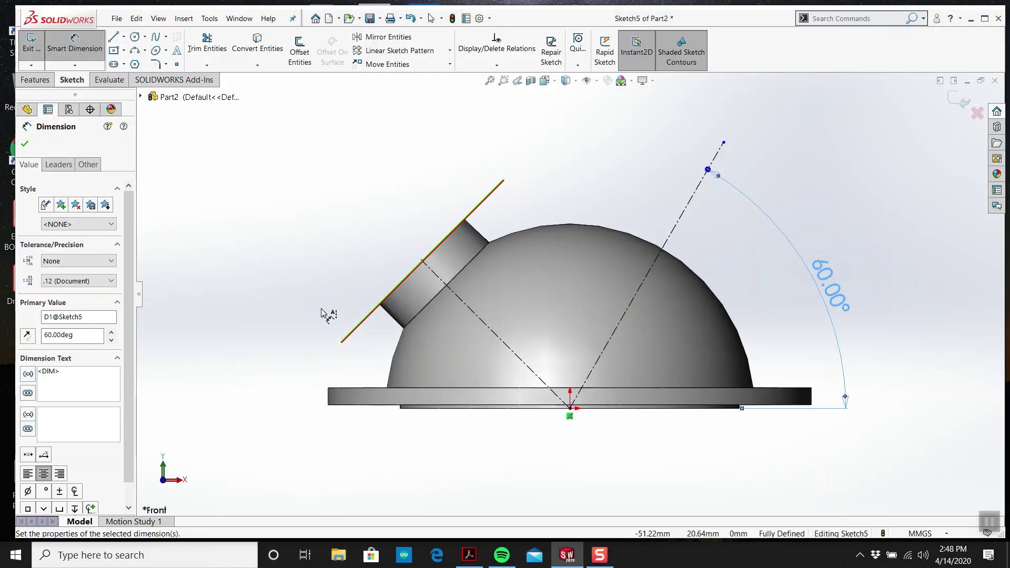
click(671, 235)
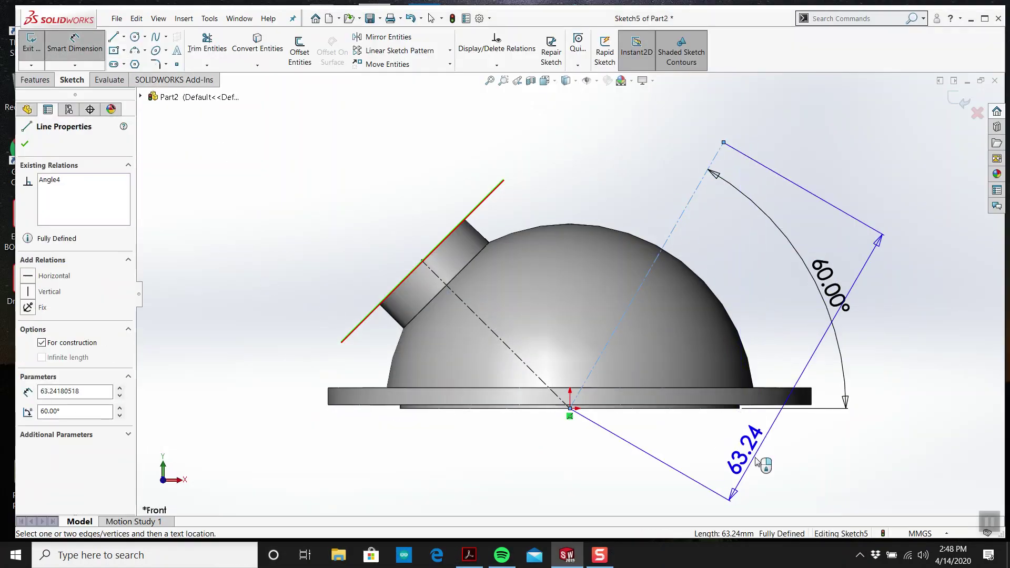
click(758, 463)
text(53)
key(Return)
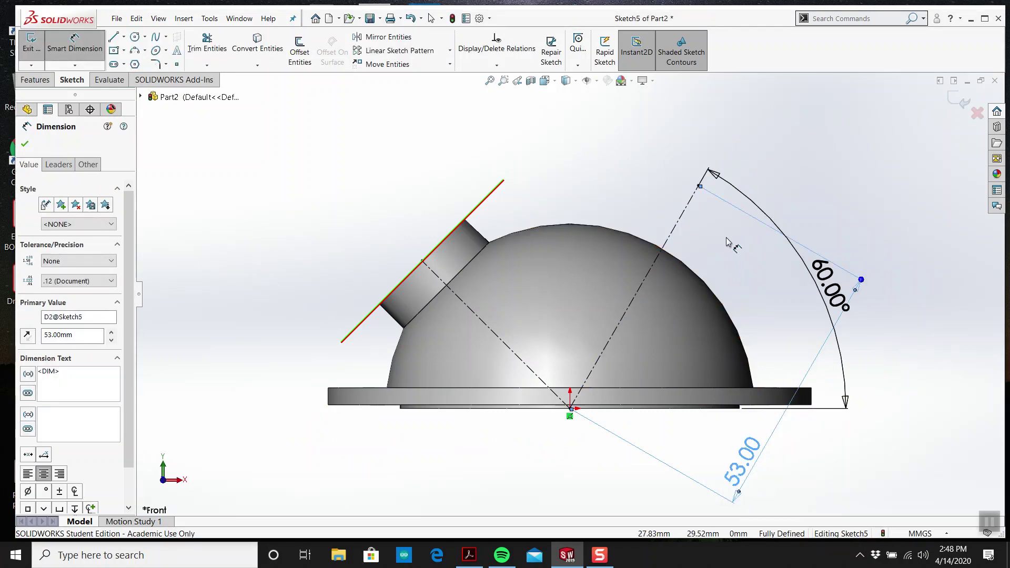
key(Escape)
Exit Sketch5 and create Plane2 perpendicular to the 60° centerline at its end point
click(947, 101)
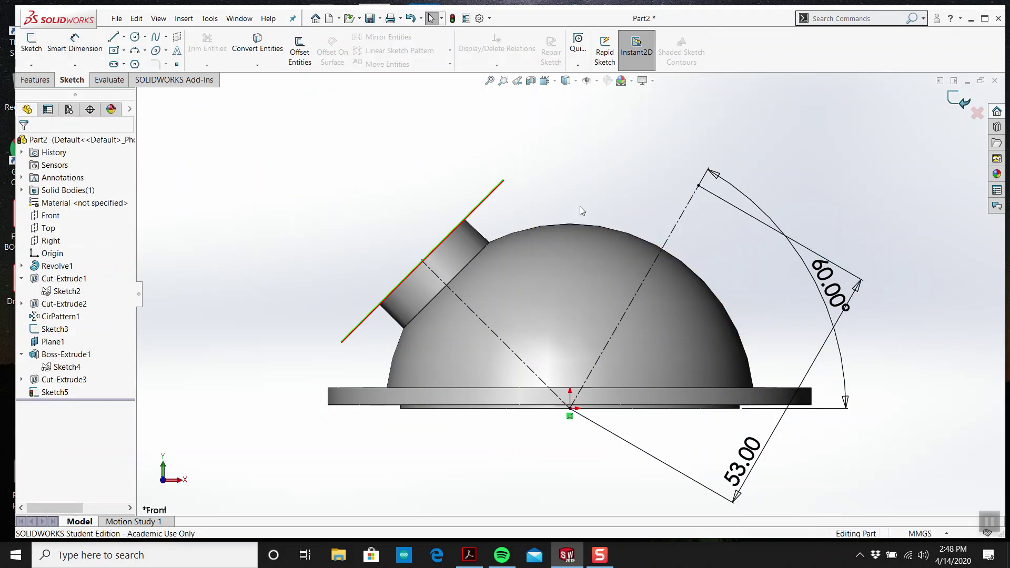
click(35, 80)
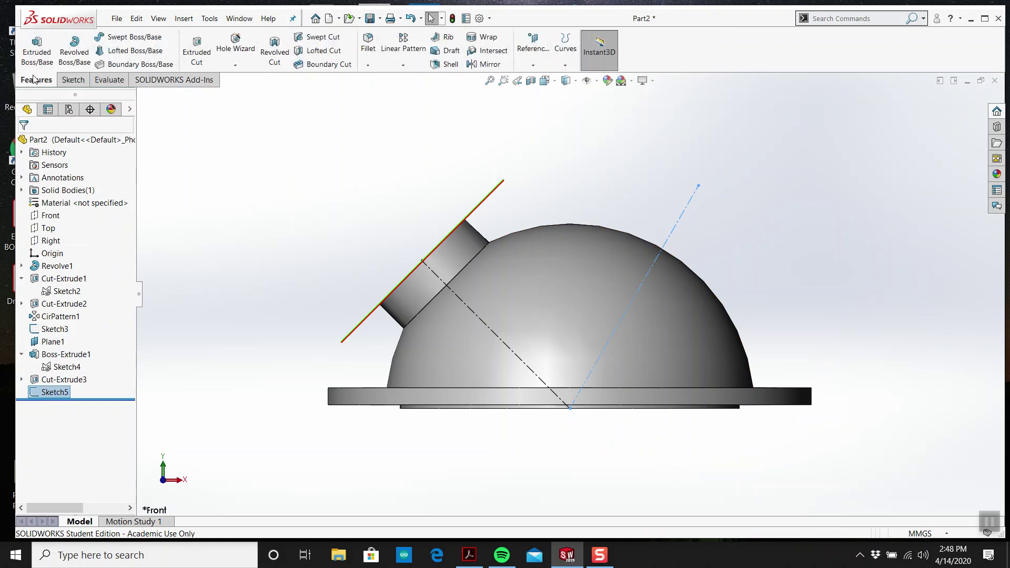
click(533, 64)
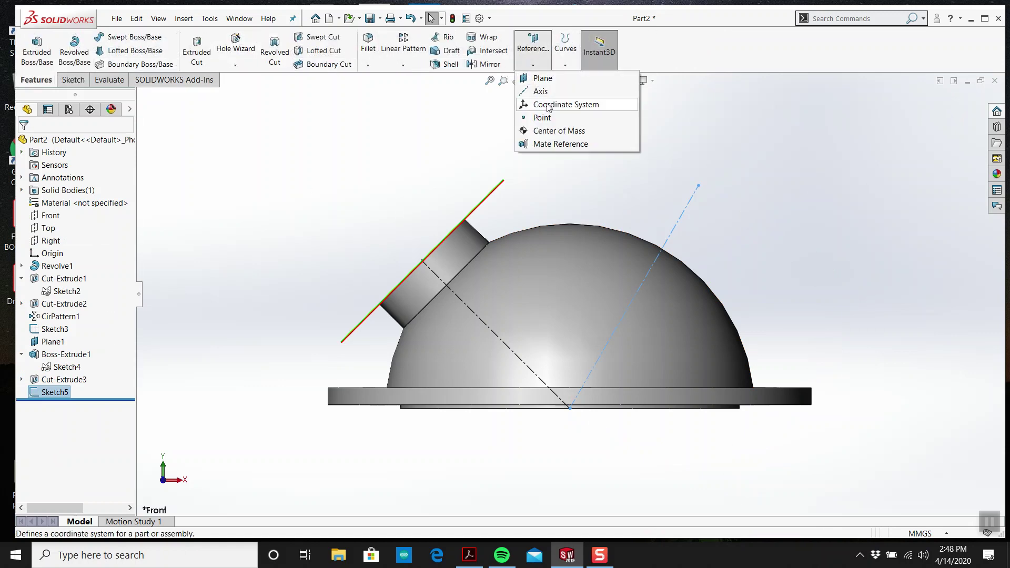
click(542, 79)
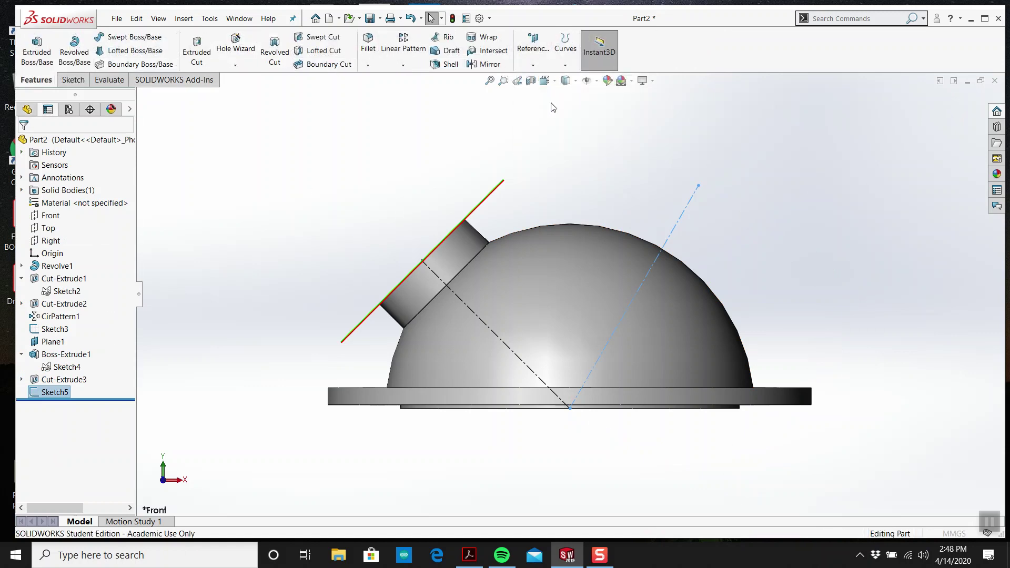
click(681, 221)
click(699, 187)
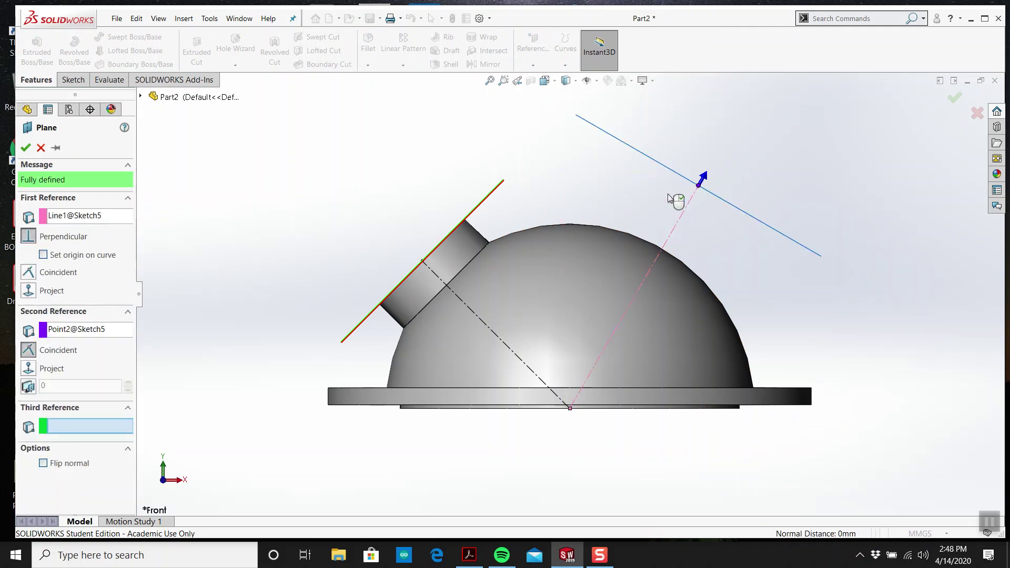
click(25, 147)
middle_drag(554, 184, 542, 255)
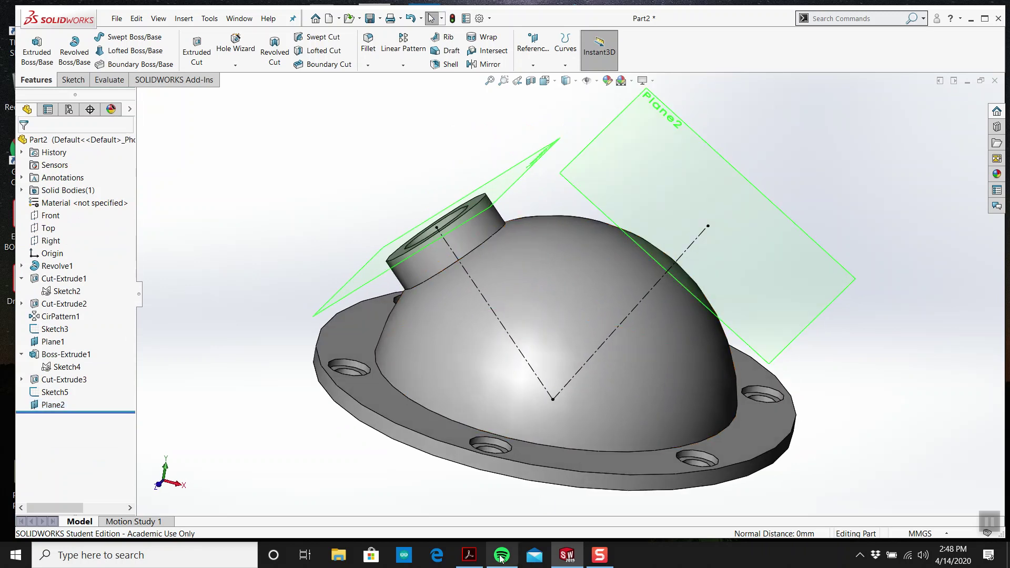
click(469, 555)
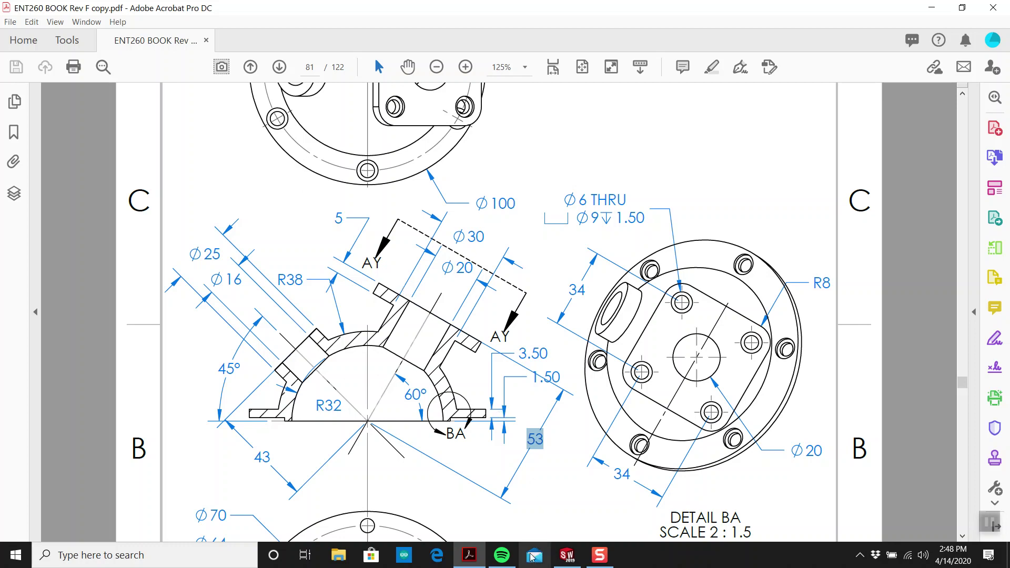
Start a sketch on Plane2 and draw two concentric circles at its origin
click(567, 555)
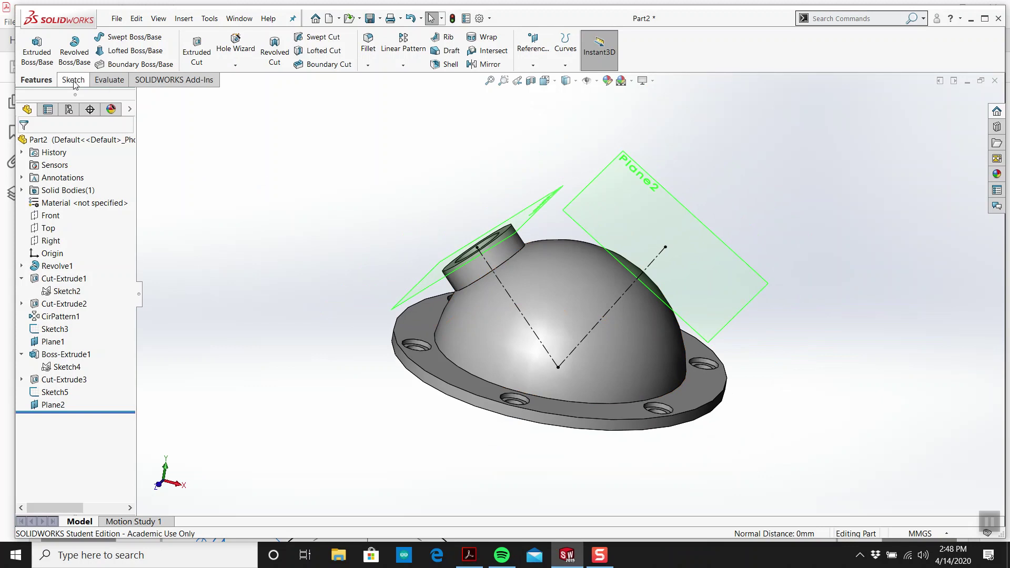
click(73, 80)
click(36, 45)
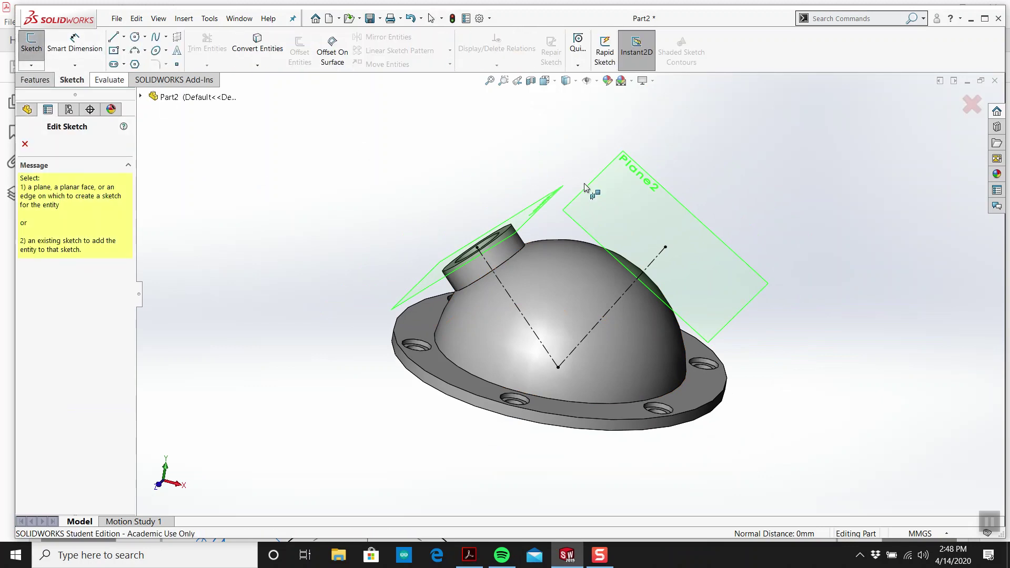
click(622, 202)
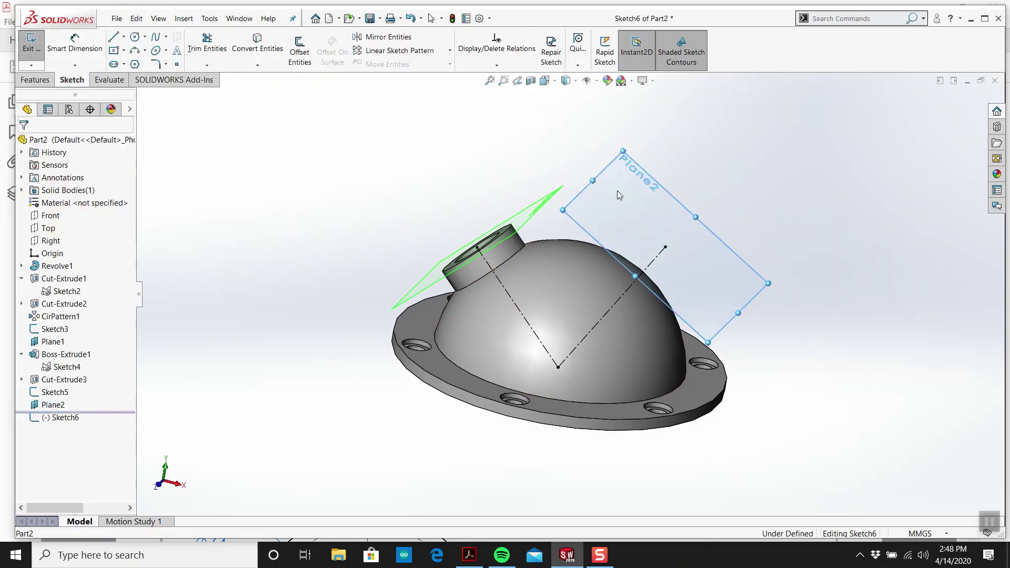
click(136, 39)
scroll(679, 257, down, 3)
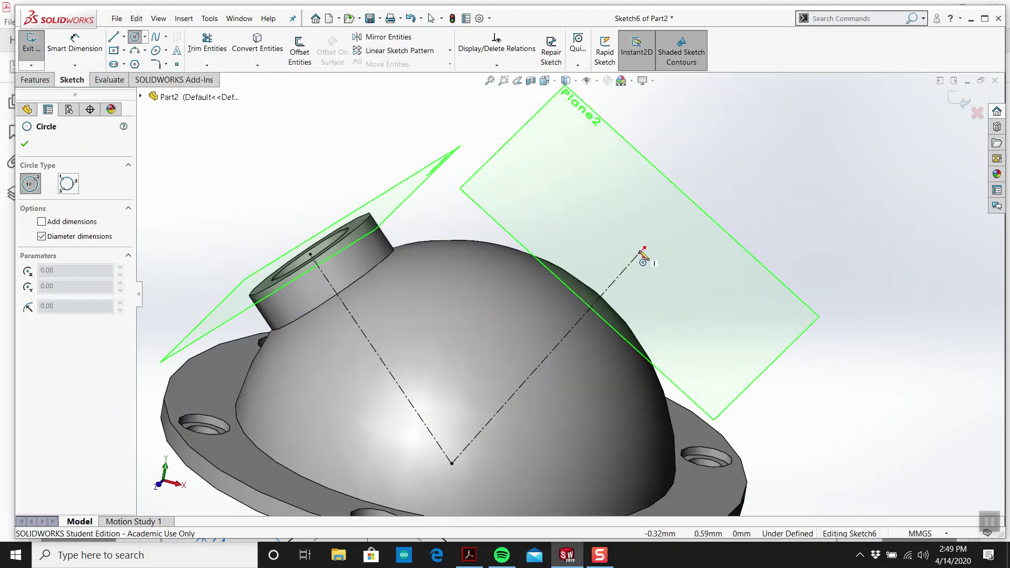
click(641, 253)
click(648, 312)
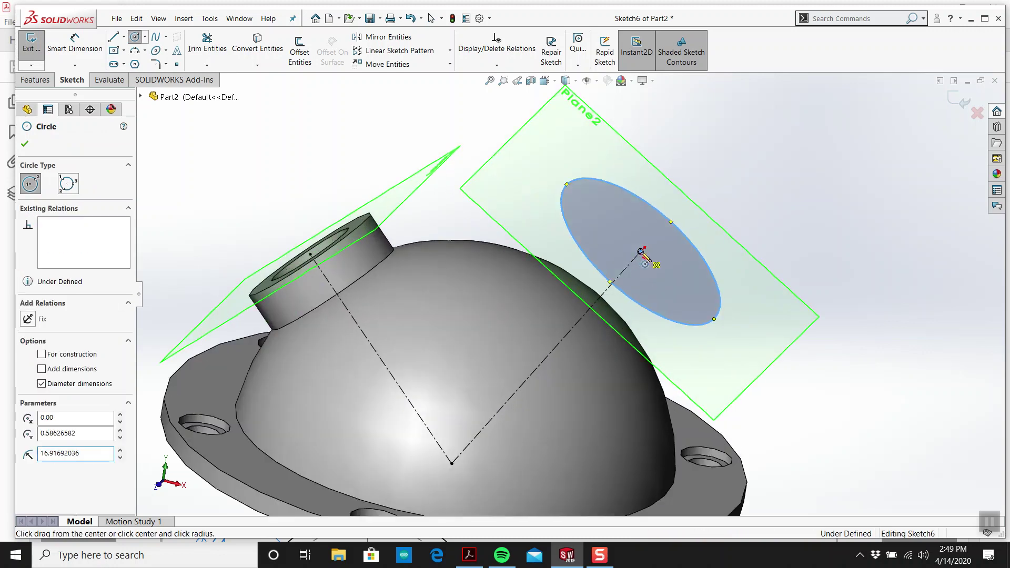
drag(641, 253, 671, 282)
key(Escape)
middle_drag(400, 148, 281, 87)
Dimension the outer circle to Ø30 and the inner circle to Ø20
click(73, 51)
click(600, 189)
click(635, 156)
text(30)
key(Return)
click(615, 244)
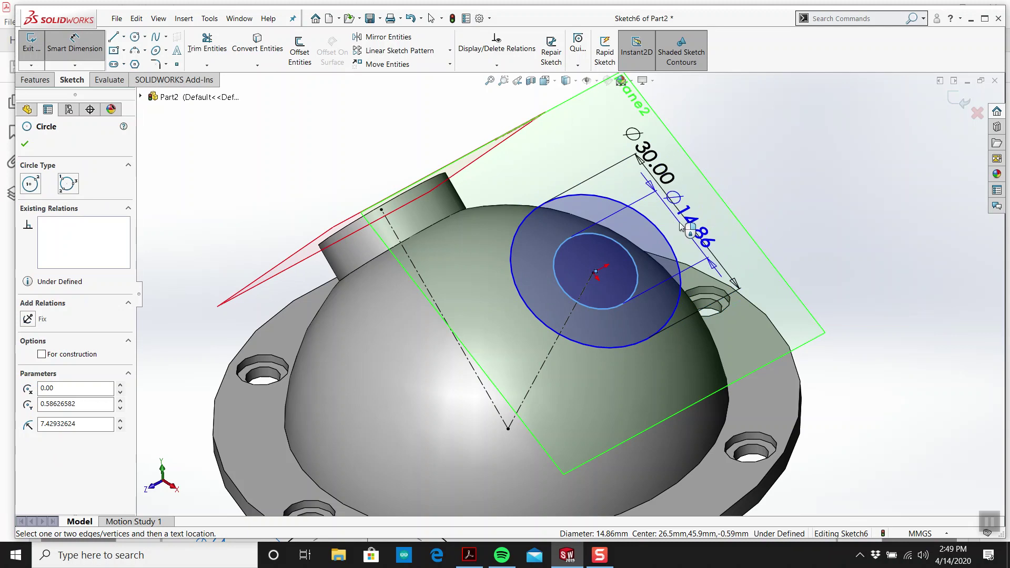
click(682, 226)
text(20.00mm)
key(Return)
key(Escape)
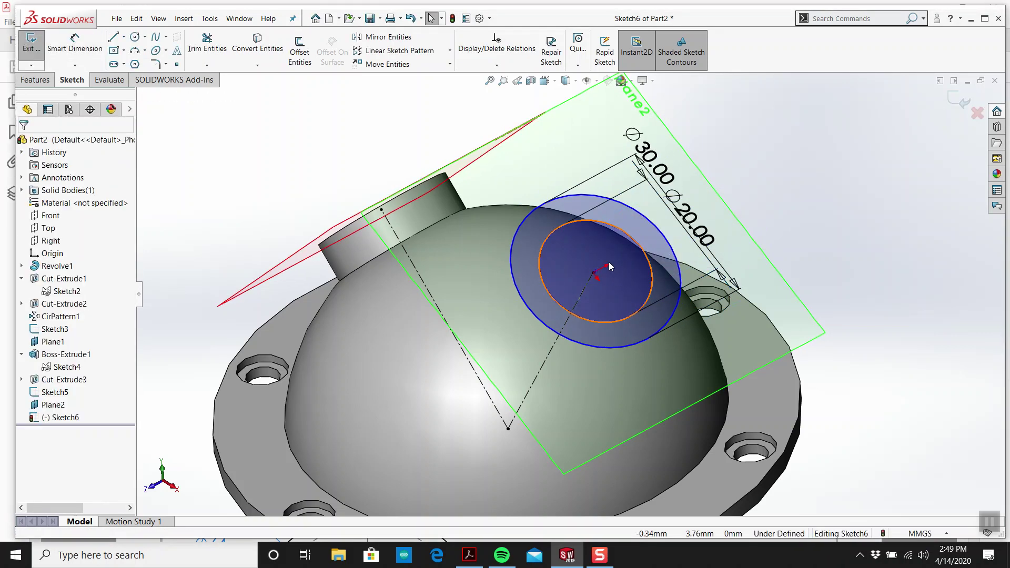
Inspect the circles' centre point and compare the sketch with the PDF drawing
scroll(568, 311, down, 5)
scroll(568, 312, down, 4)
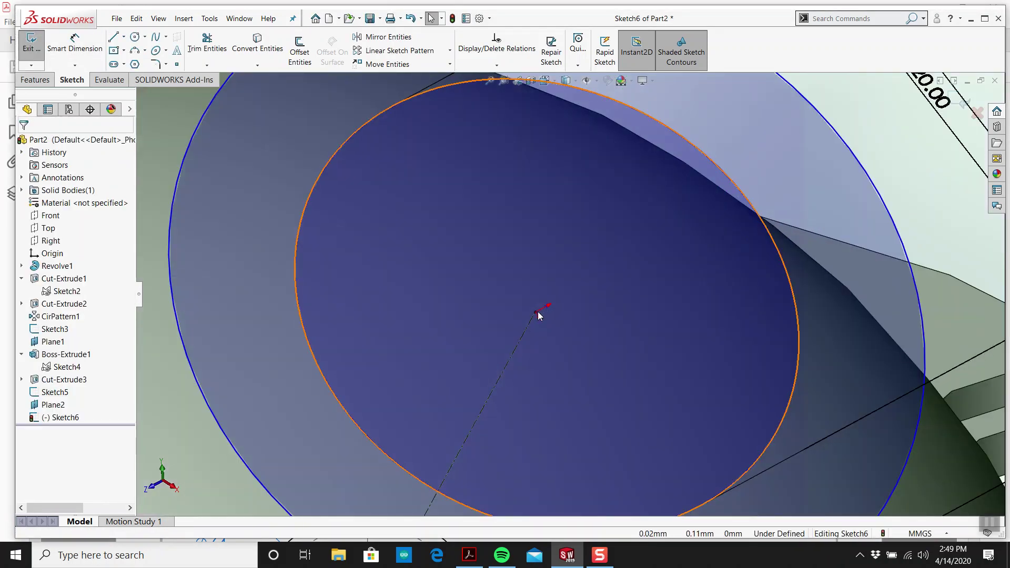
scroll(538, 315, up, 8)
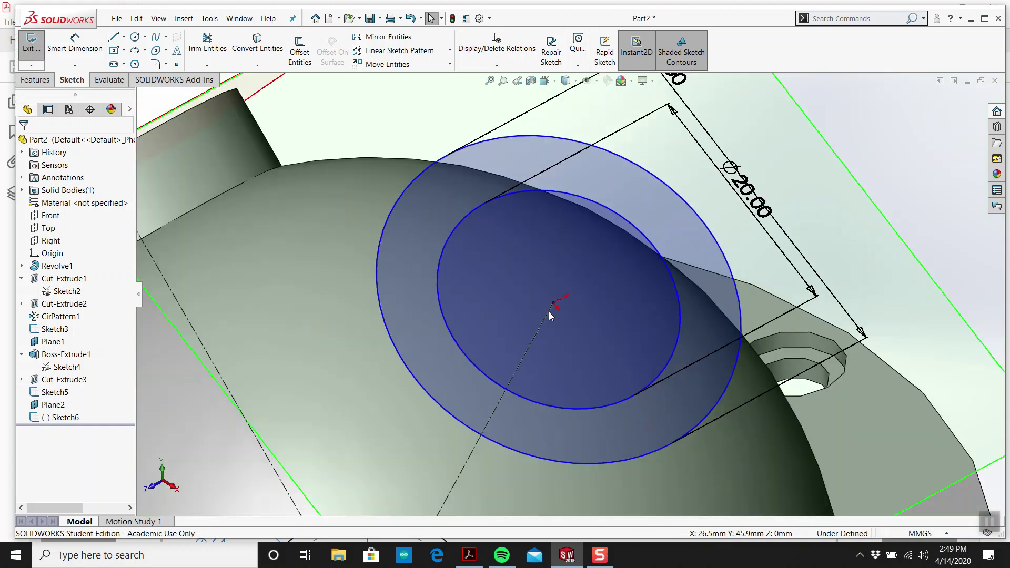
scroll(549, 315, down, 5)
click(556, 289)
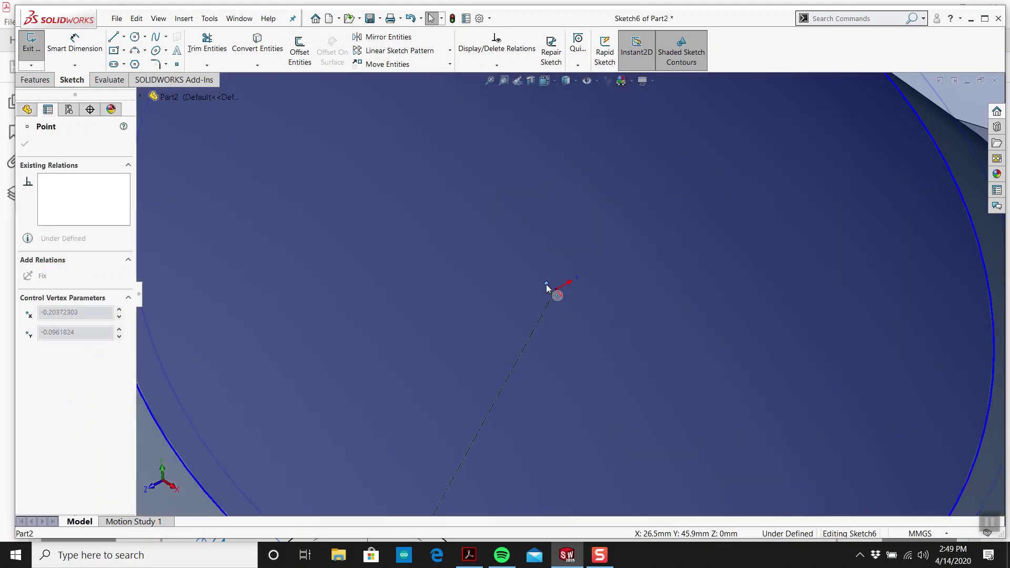
scroll(603, 282, up, 10)
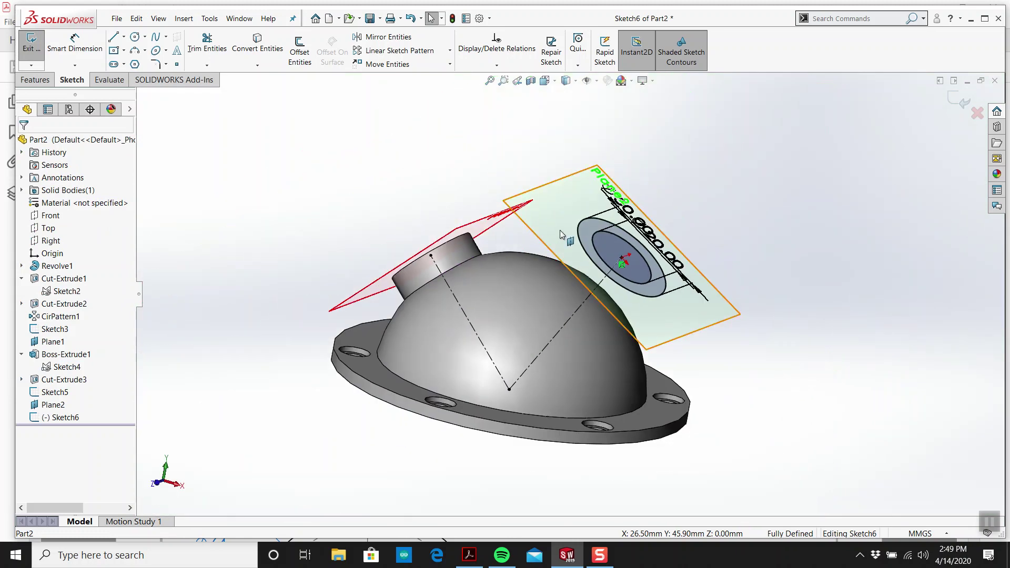
scroll(560, 230, up, 4)
middle_drag(560, 229, 651, 266)
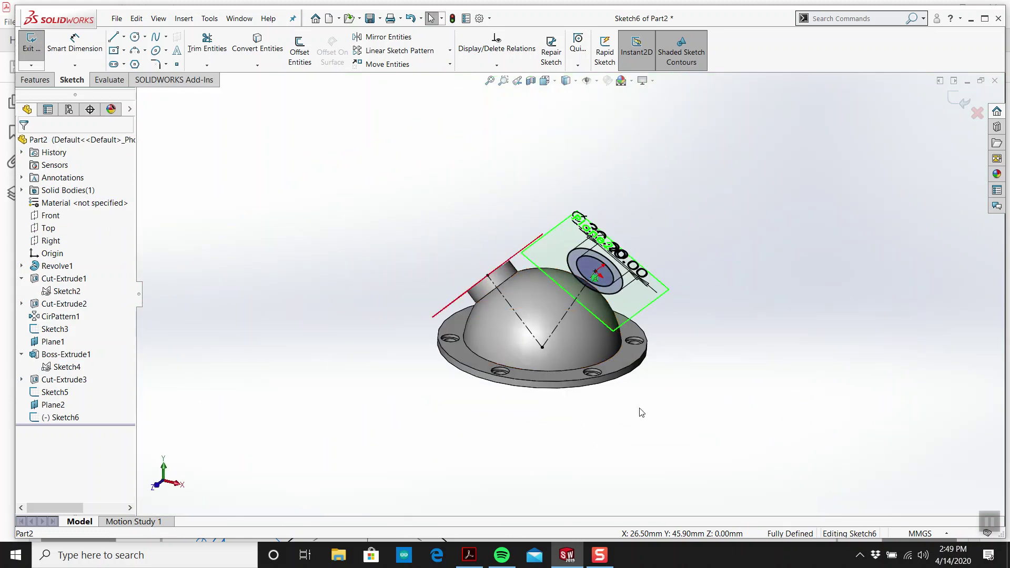
click(463, 559)
scroll(564, 303, up, 1)
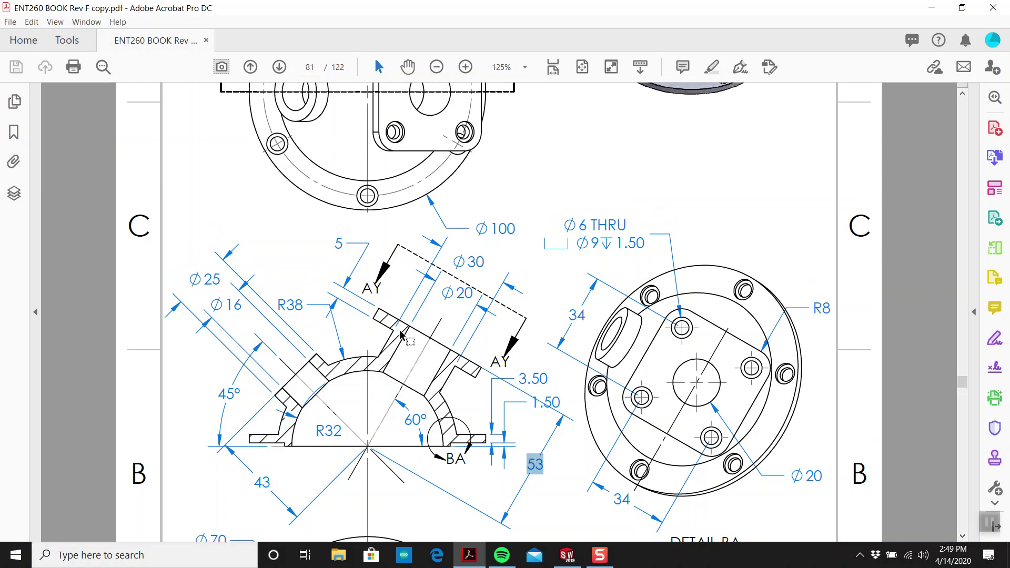
click(568, 555)
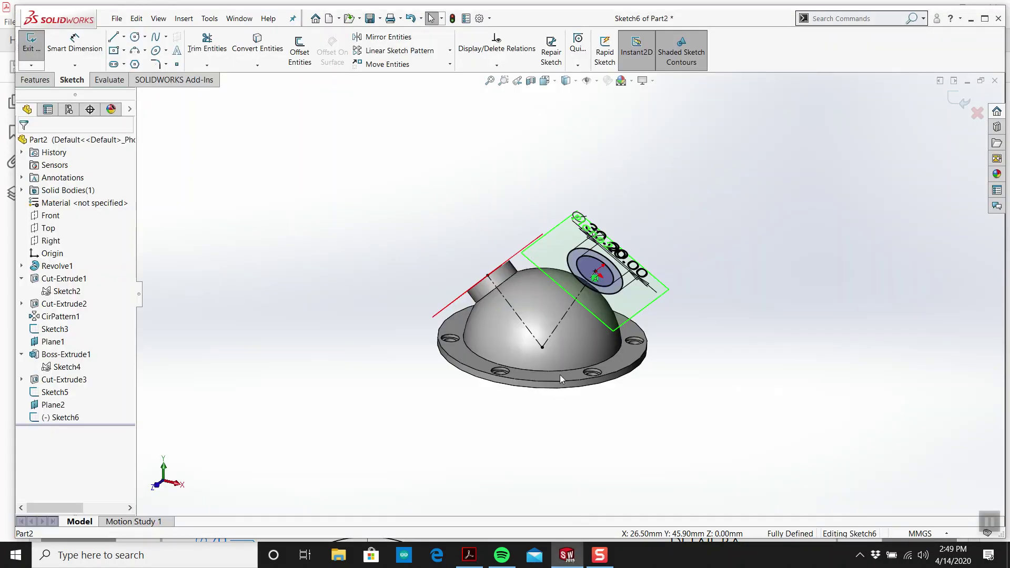
Exit Sketch6 and start an Extruded Boss/Base from it
click(29, 43)
click(33, 80)
click(37, 46)
scroll(598, 269, down, 5)
Extrude Sketch6's inner circle and ring regions Up To Surface on the dome's spherical face
click(140, 96)
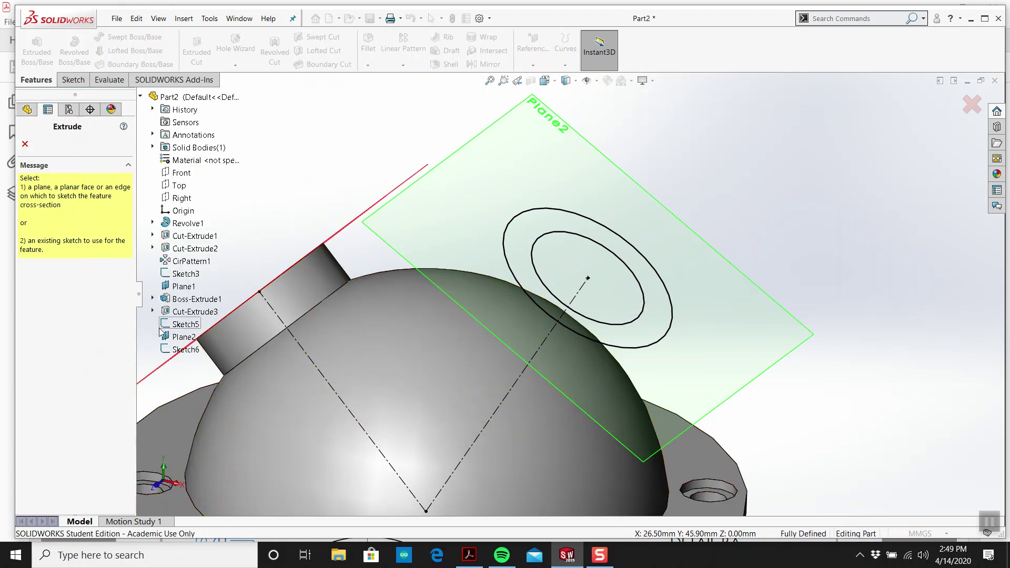
click(185, 349)
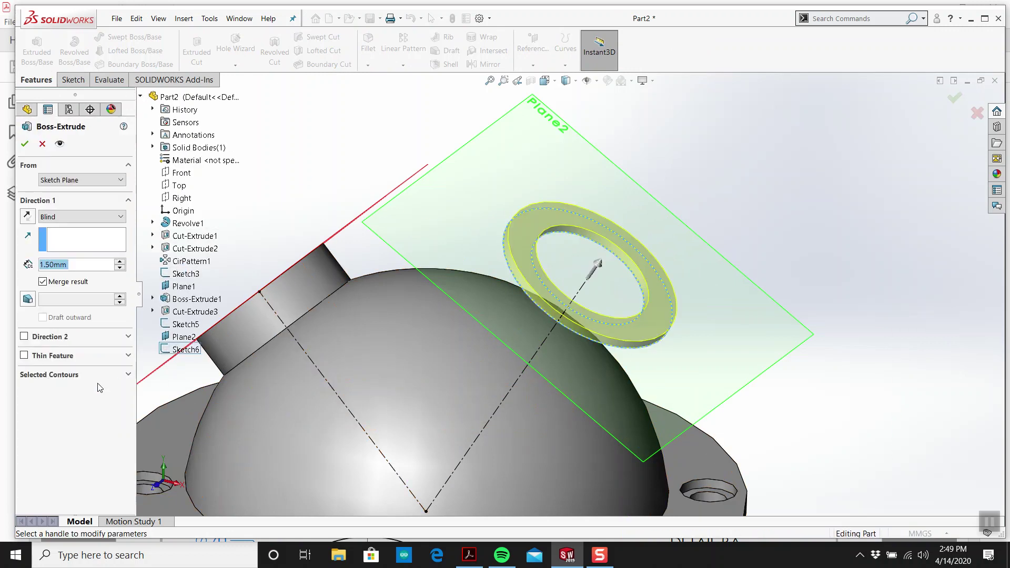
click(91, 378)
click(614, 309)
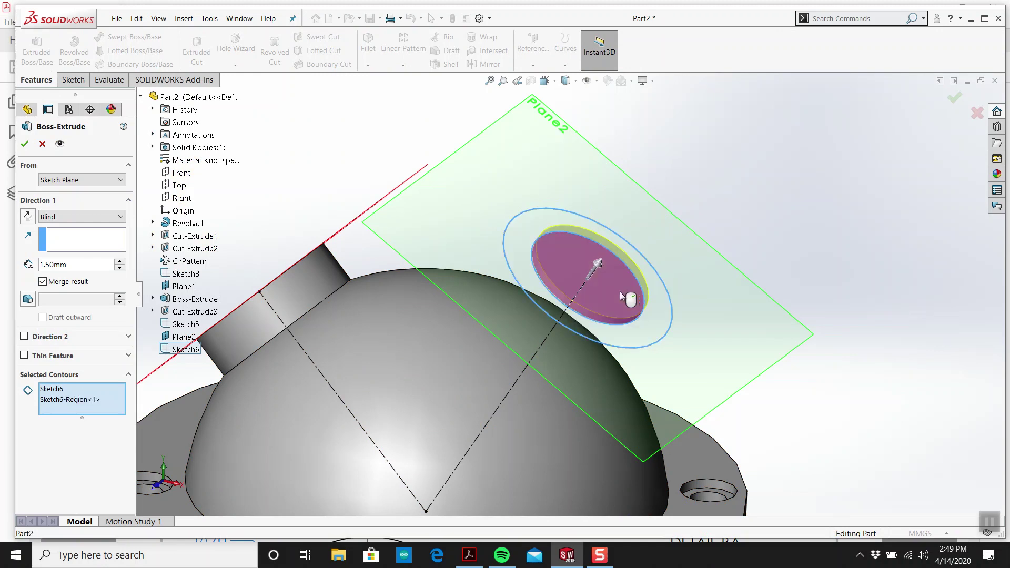
click(520, 248)
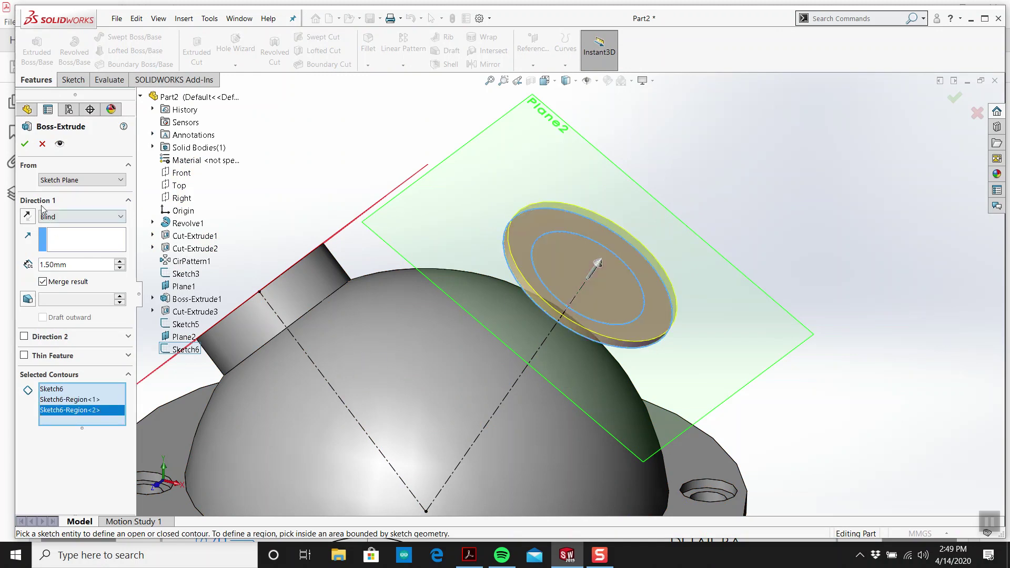
click(80, 222)
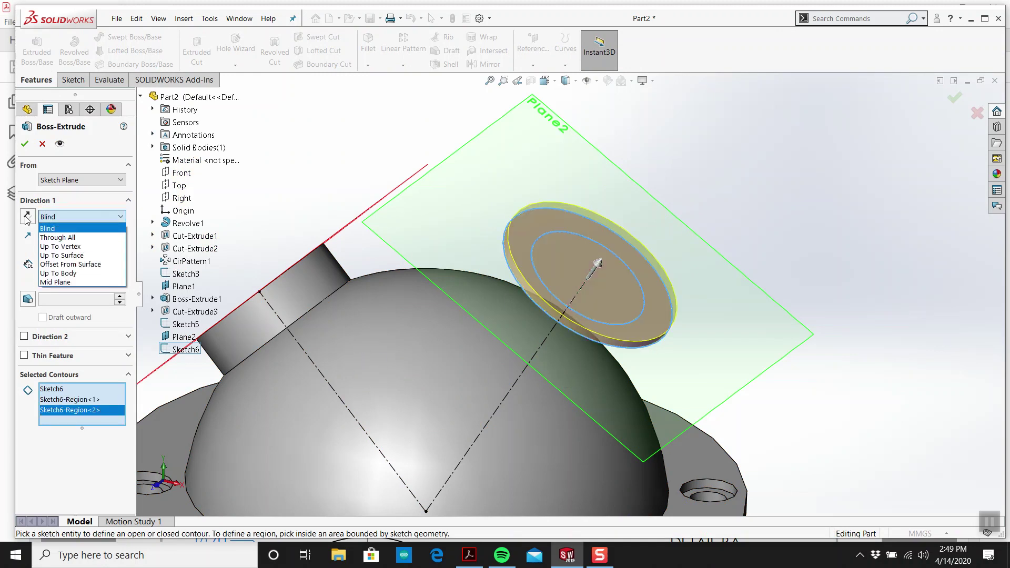
click(77, 227)
click(77, 225)
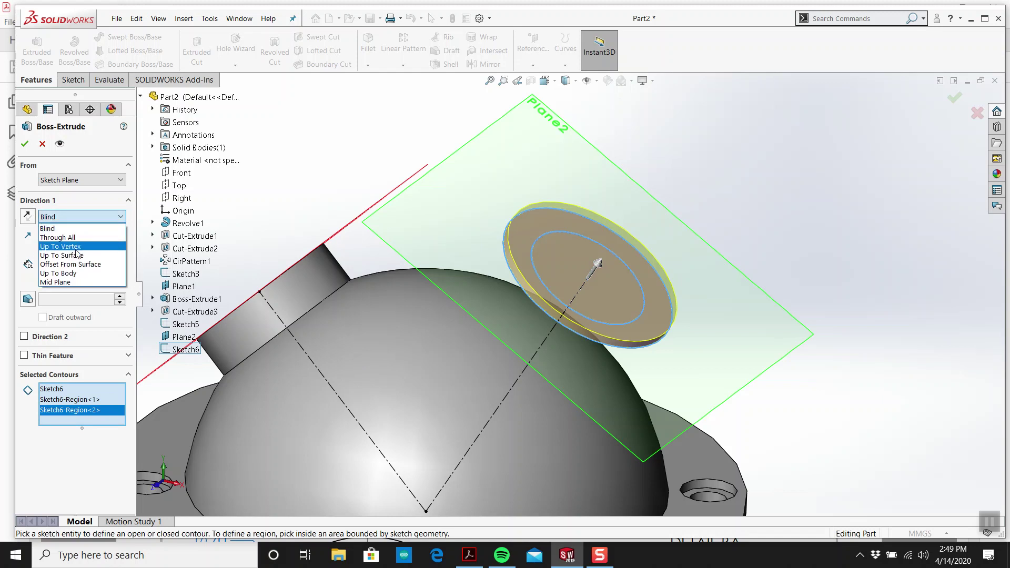
click(88, 256)
click(415, 322)
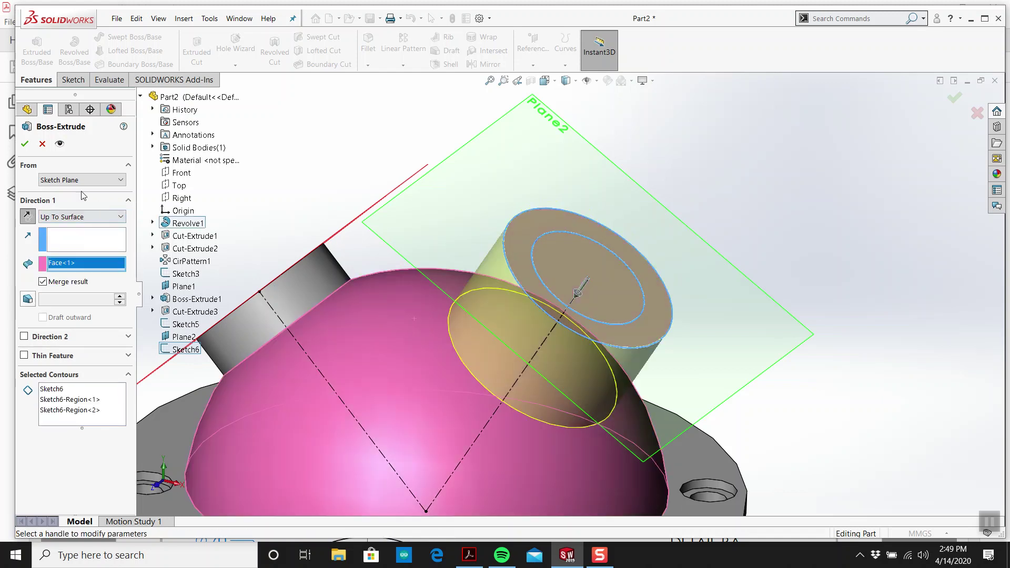
click(27, 145)
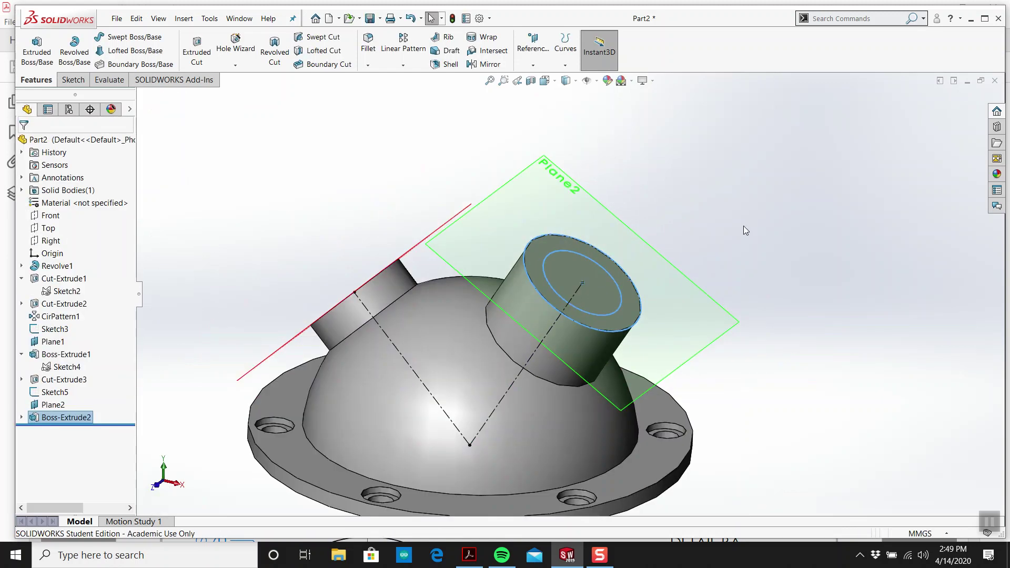
click(745, 226)
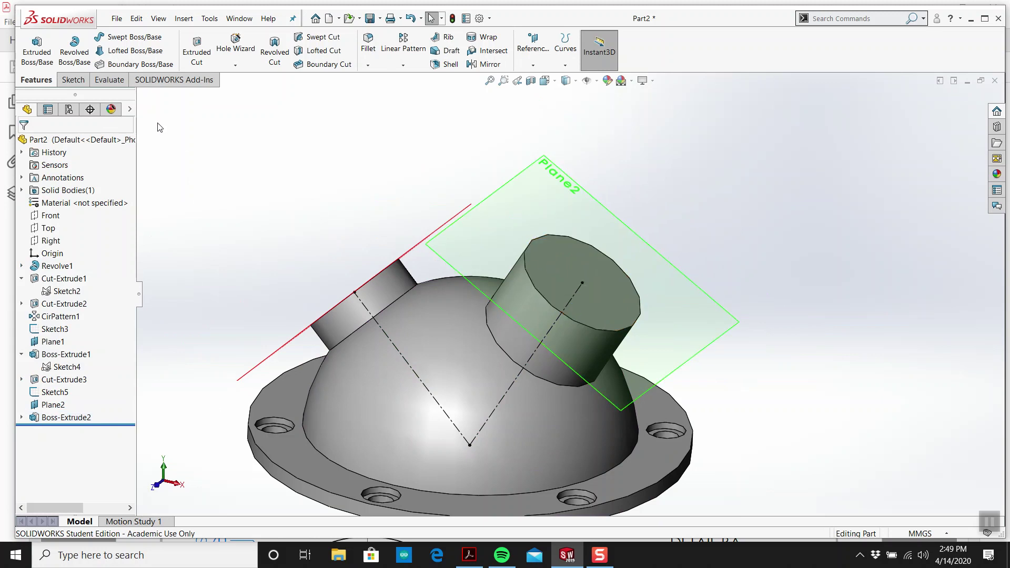
Start a new sketch on Plane2, viewed normal to the plane
key(z)
click(585, 265)
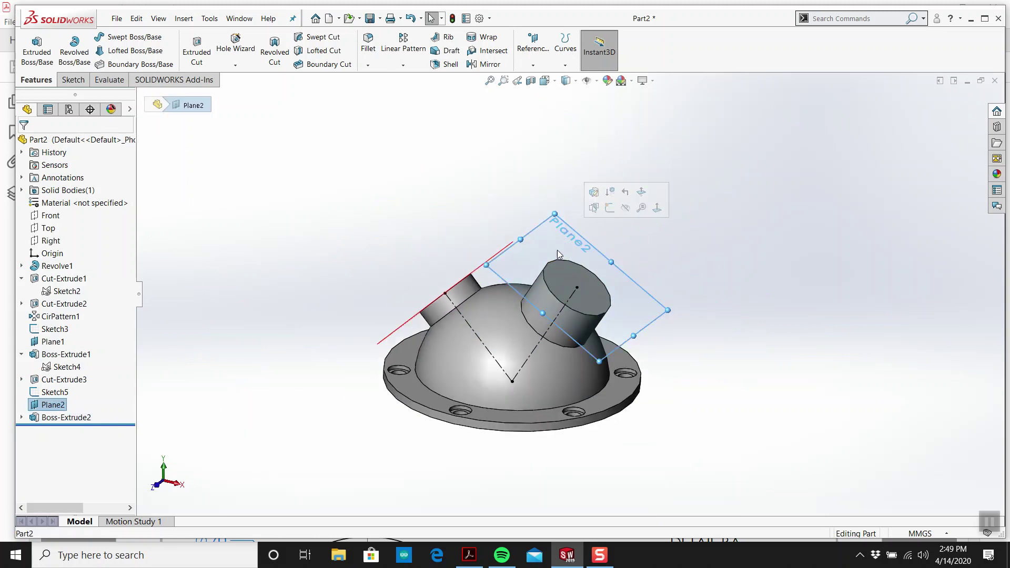
key(space)
click(406, 429)
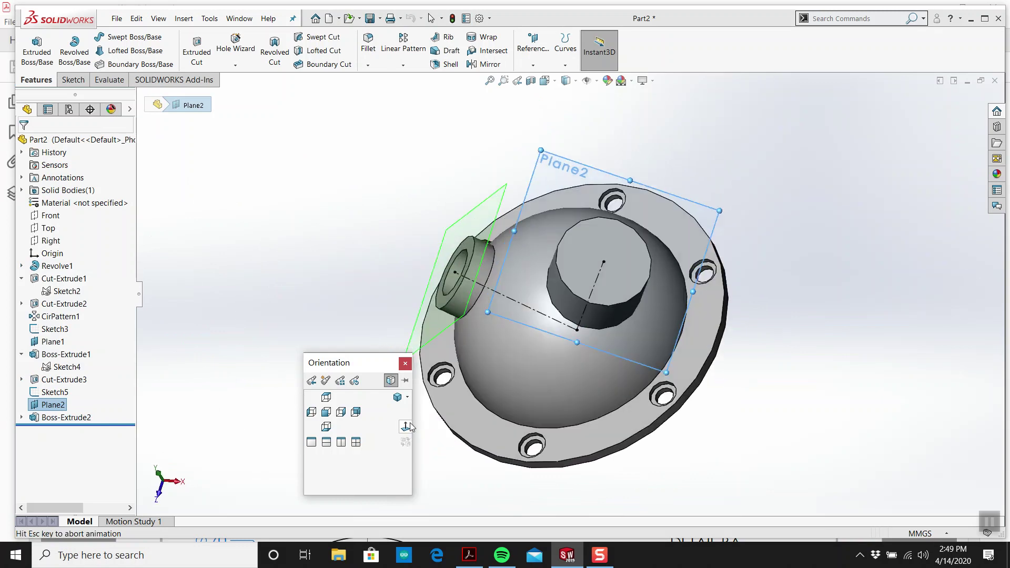
click(73, 80)
click(32, 45)
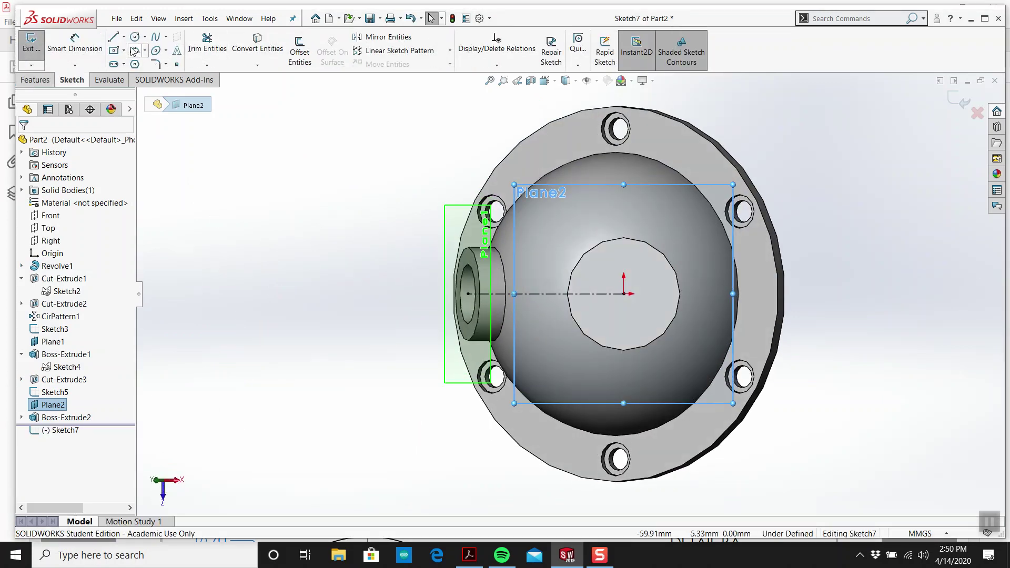
Draw a centre rectangle anchored at the sketch origin
click(114, 50)
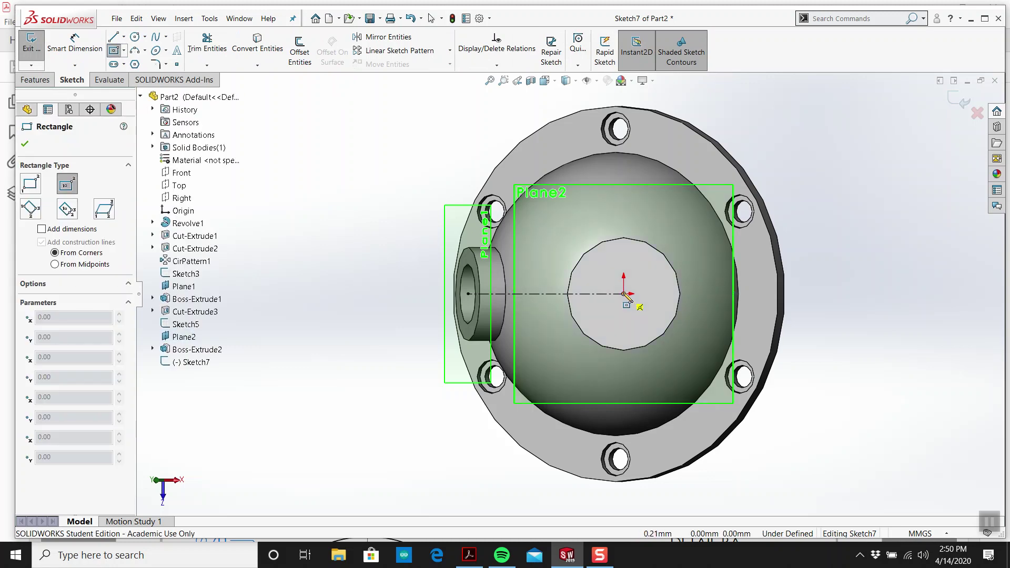
click(625, 295)
click(718, 376)
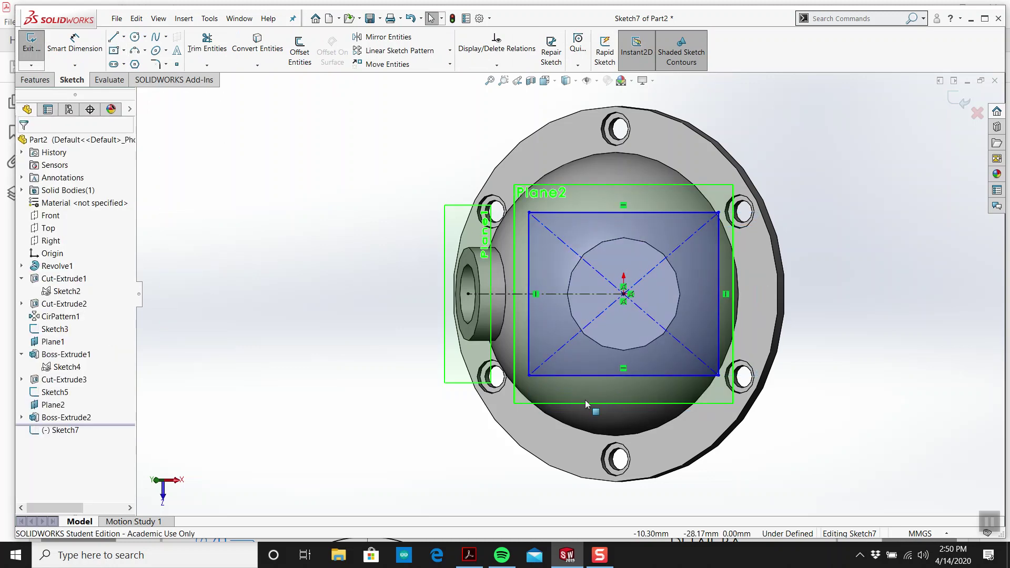
Round all four corners of Sketch7's rectangle with 8 mm sketch fillets, checking the PDF drawing
click(473, 561)
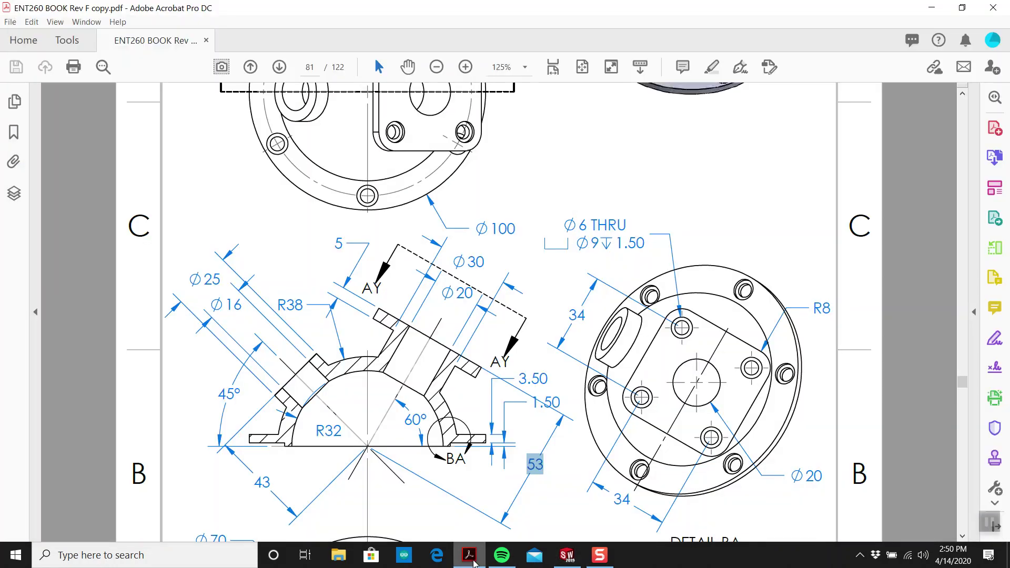
click(473, 561)
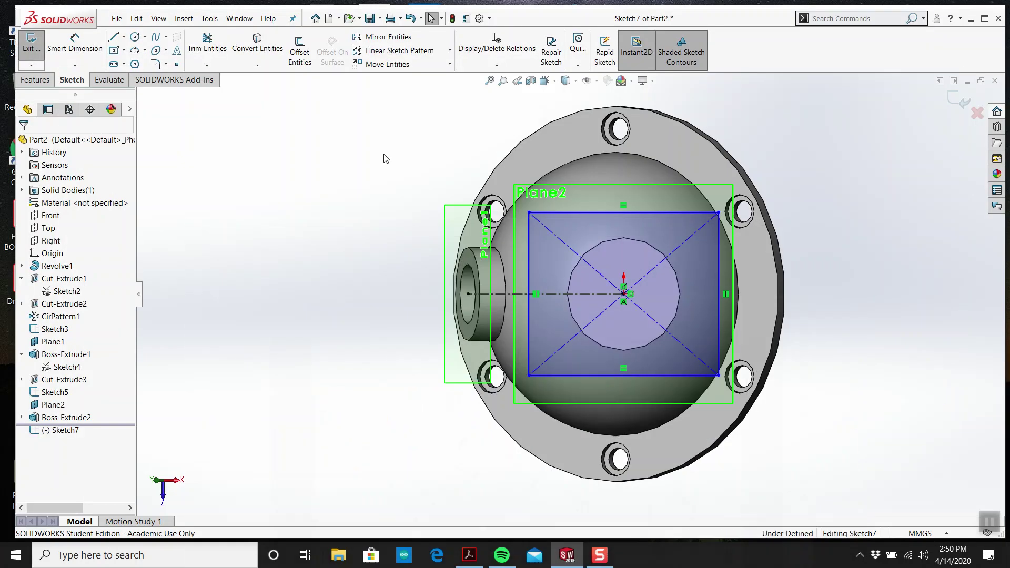
click(157, 64)
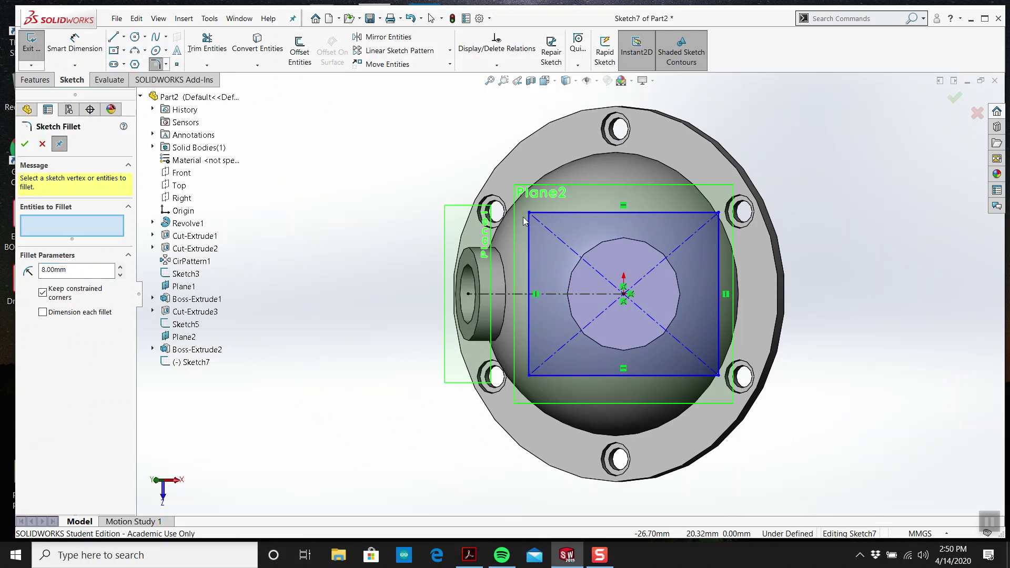
click(527, 362)
click(528, 375)
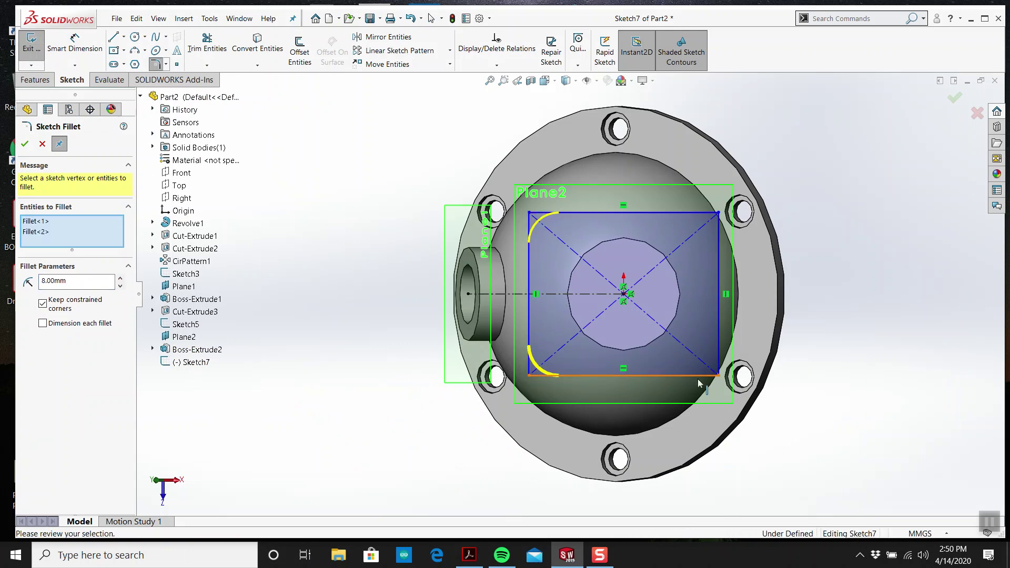
click(717, 375)
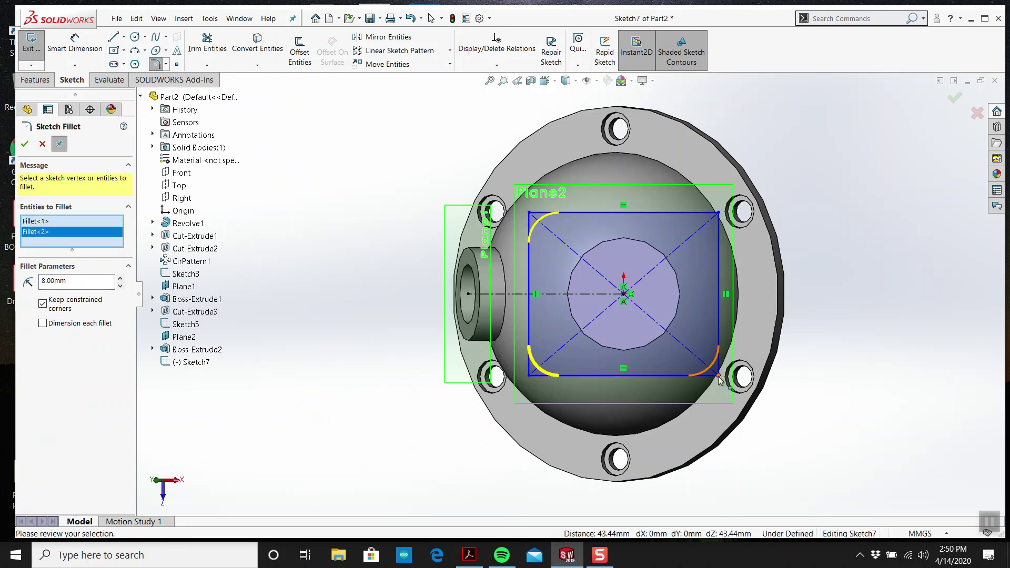
click(719, 213)
click(25, 143)
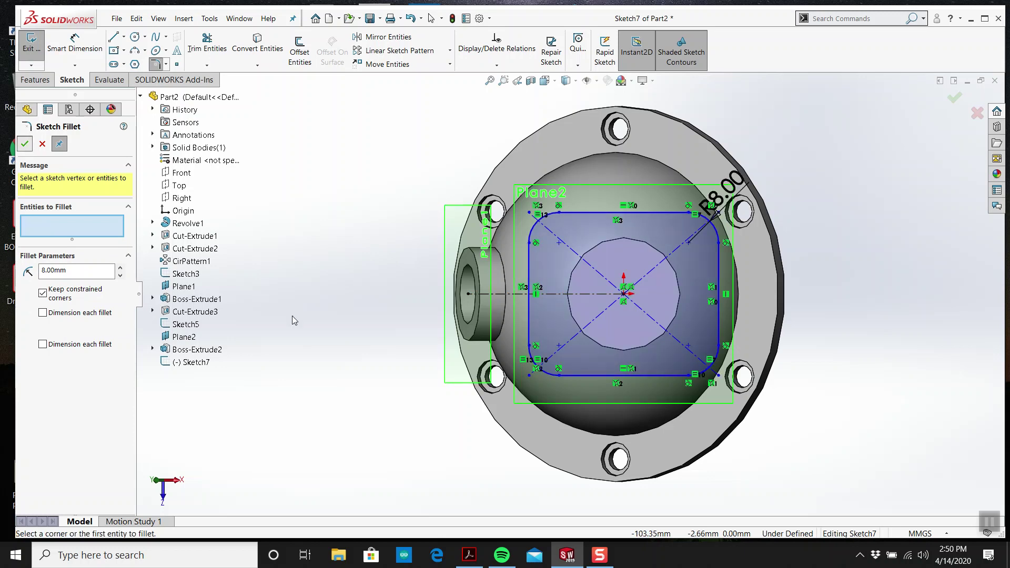
click(468, 555)
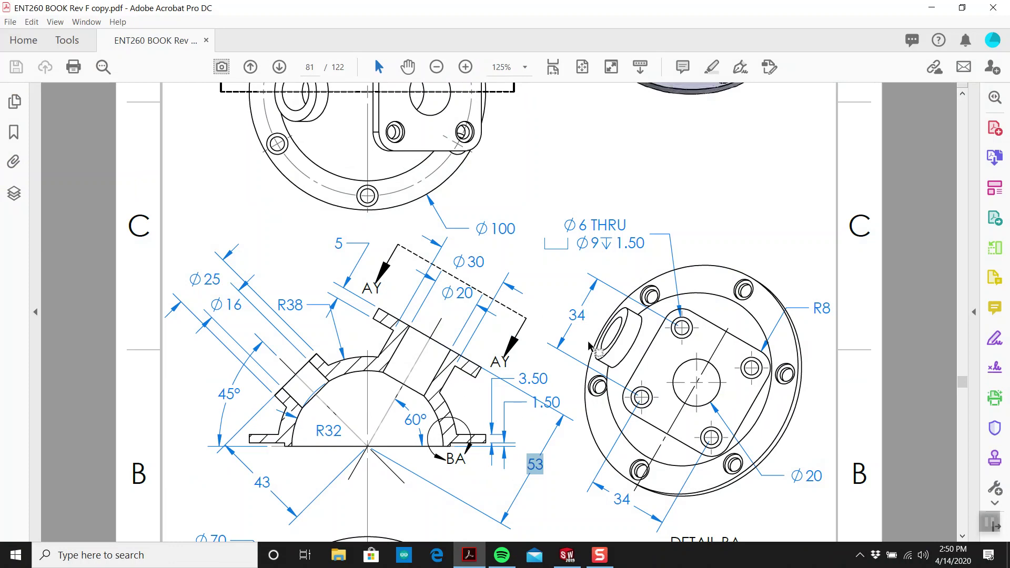
scroll(590, 346, up, 3)
scroll(595, 344, down, 9)
scroll(689, 336, up, 6)
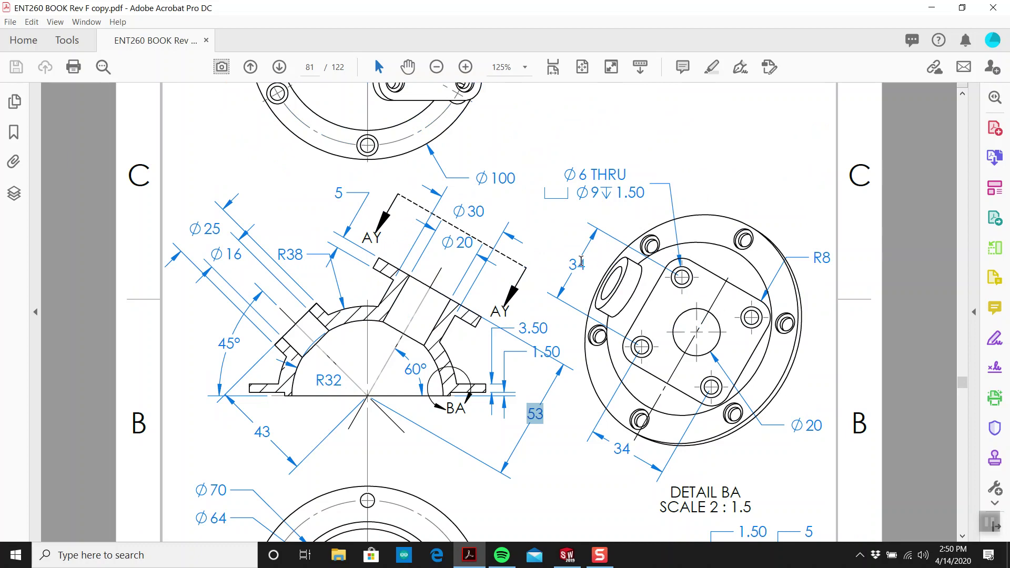
scroll(673, 279, up, 1)
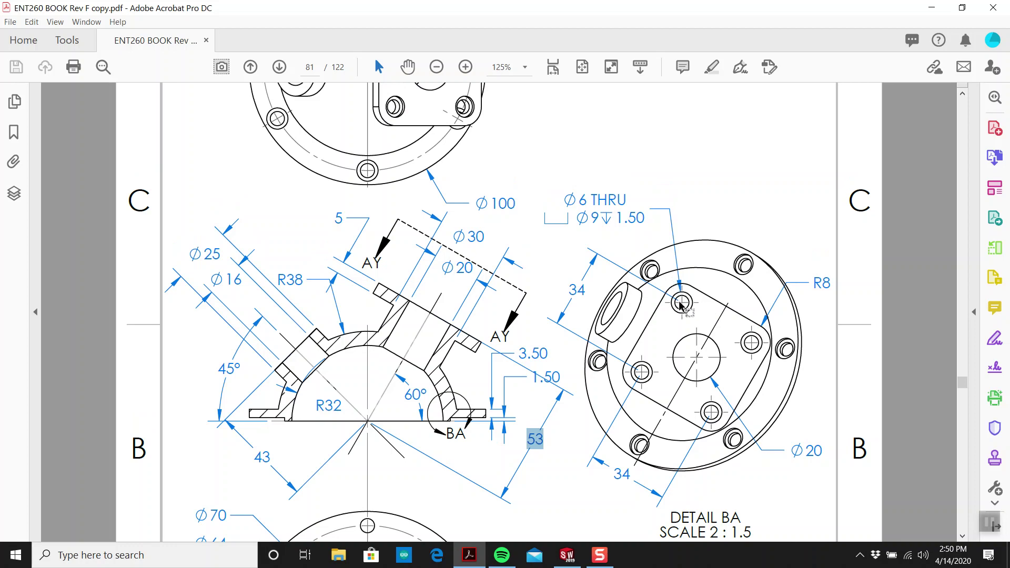
ctrl+scroll(680, 305, up, 4)
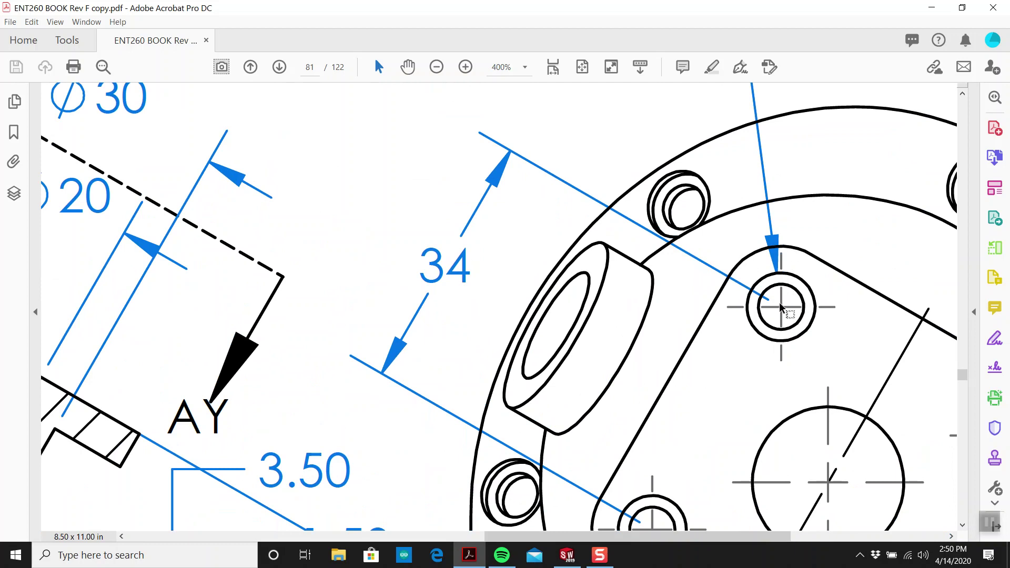
ctrl+scroll(821, 261, down, 3)
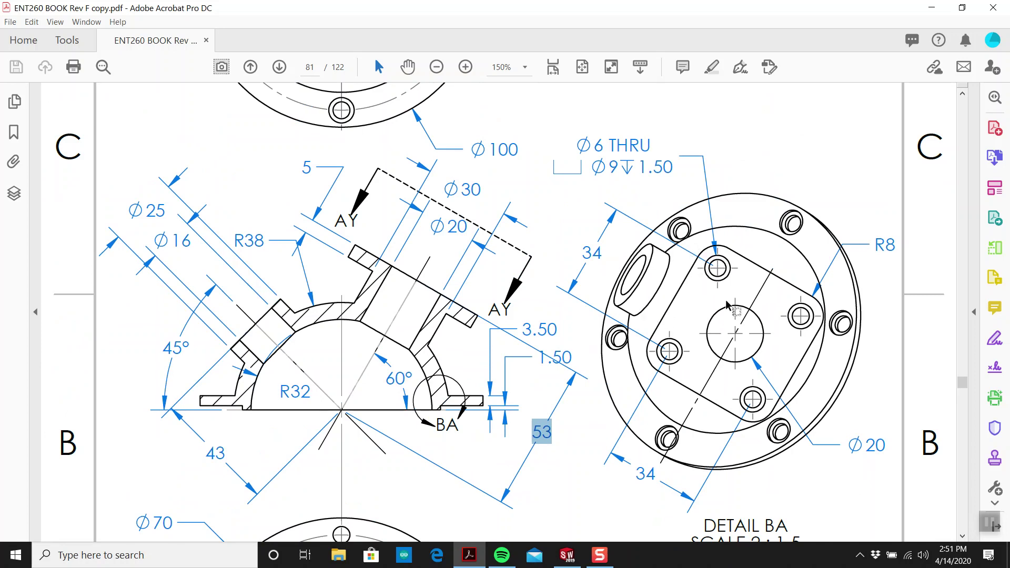
Dimension the rounded square's height between top and bottom edges to 50 mm
click(567, 556)
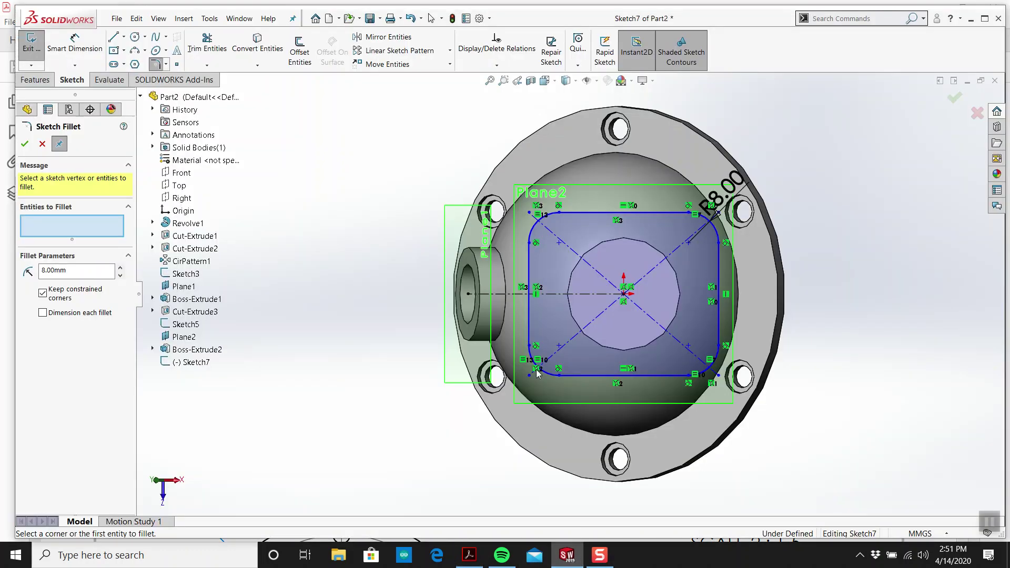
click(57, 55)
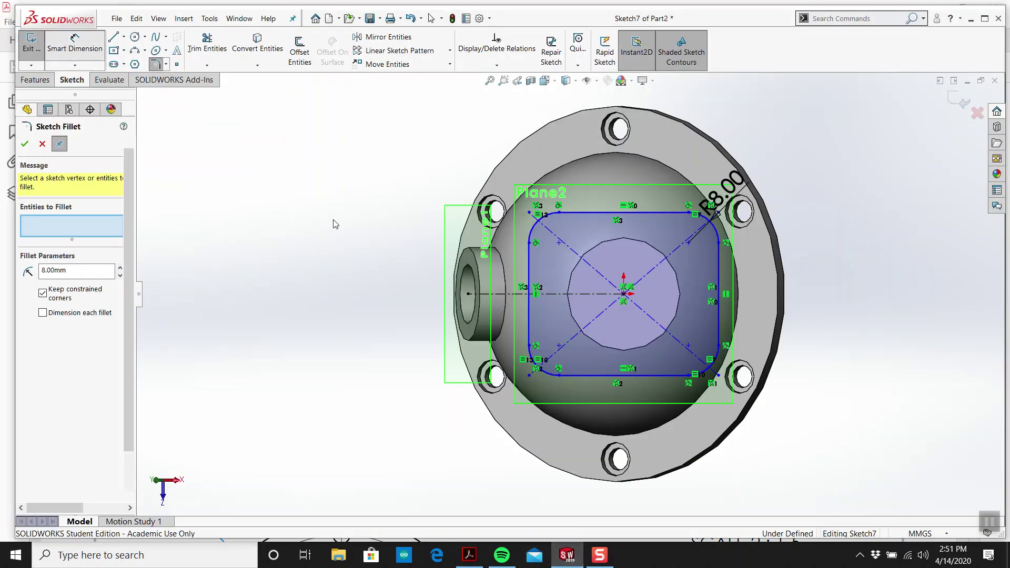
click(605, 213)
click(584, 375)
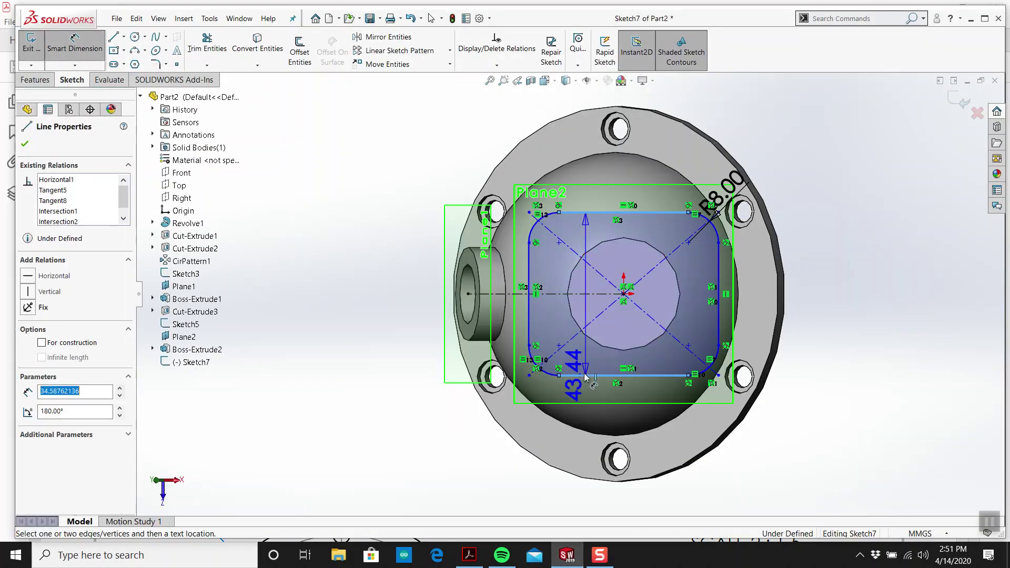
click(384, 301)
text(50)
key(Return)
Dimension the rounded square's width between left and right edges to 50 mm
click(529, 276)
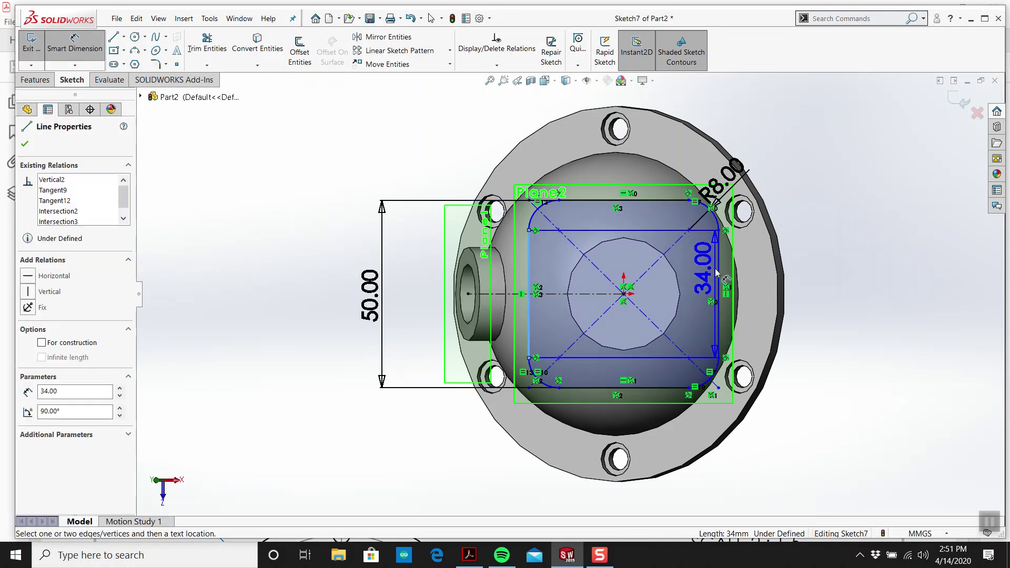
click(718, 263)
click(768, 115)
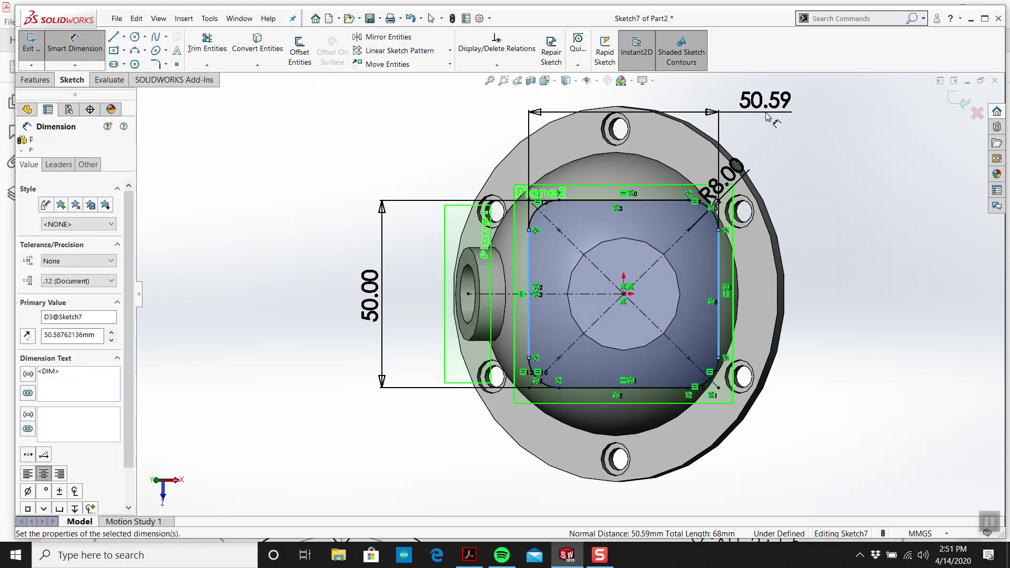
text(50)
key(Return)
key(Escape)
Exit Sketch7 and orbit the part to an angled view, checking the PDF drawing
key(f)
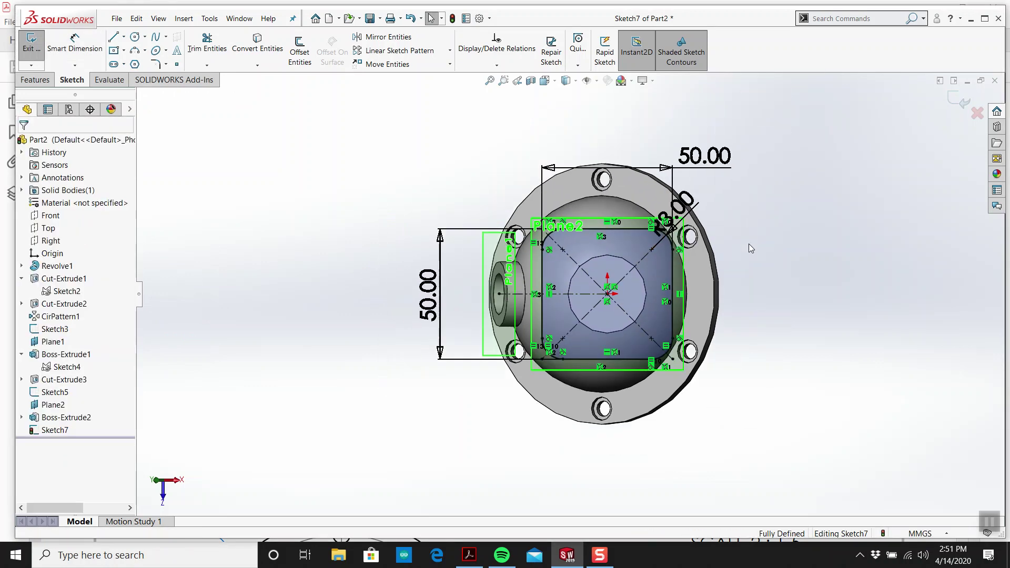
click(949, 103)
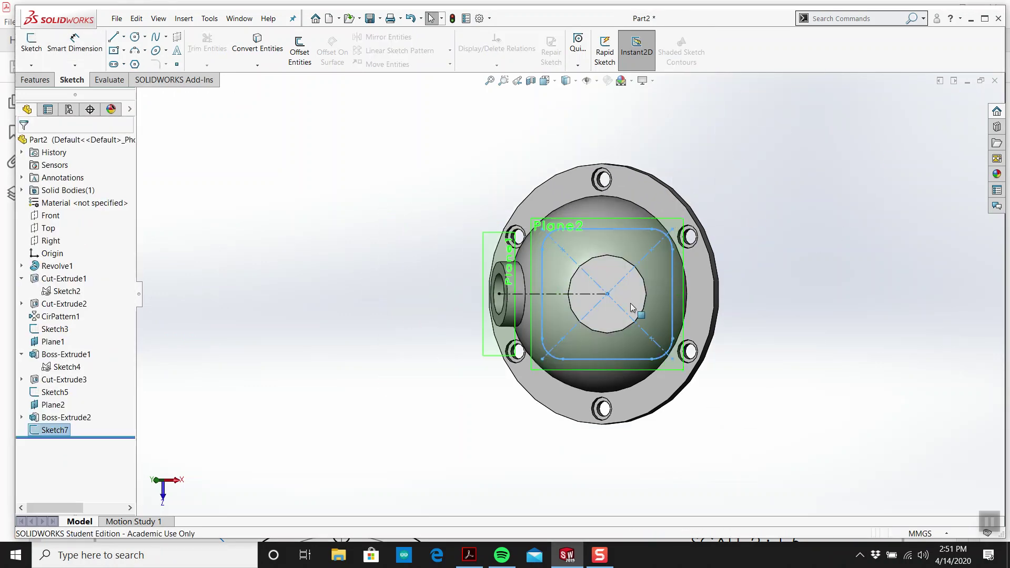
mouse_move(758, 219)
middle_down()
mouse_move(717, 163)
mouse_move(652, 144)
middle_up()
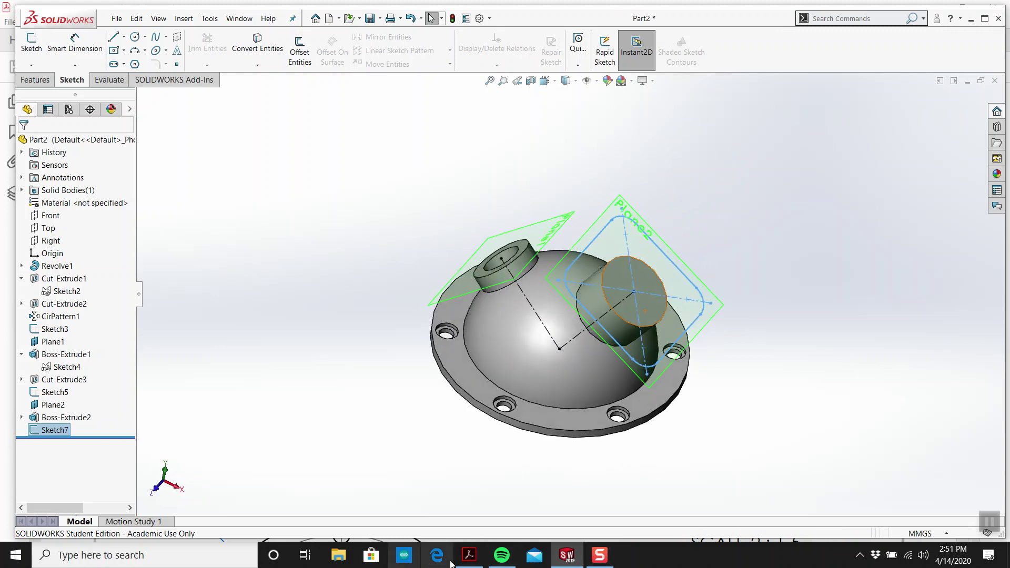
click(466, 558)
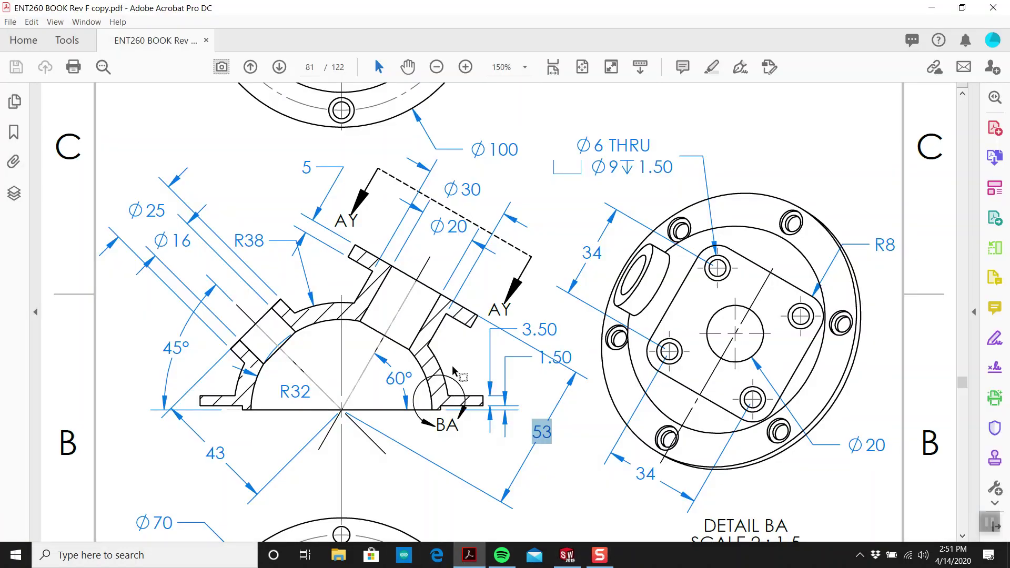
click(566, 557)
Extrude Sketch7 5 mm in the reversed direction to form the square flange
click(59, 431)
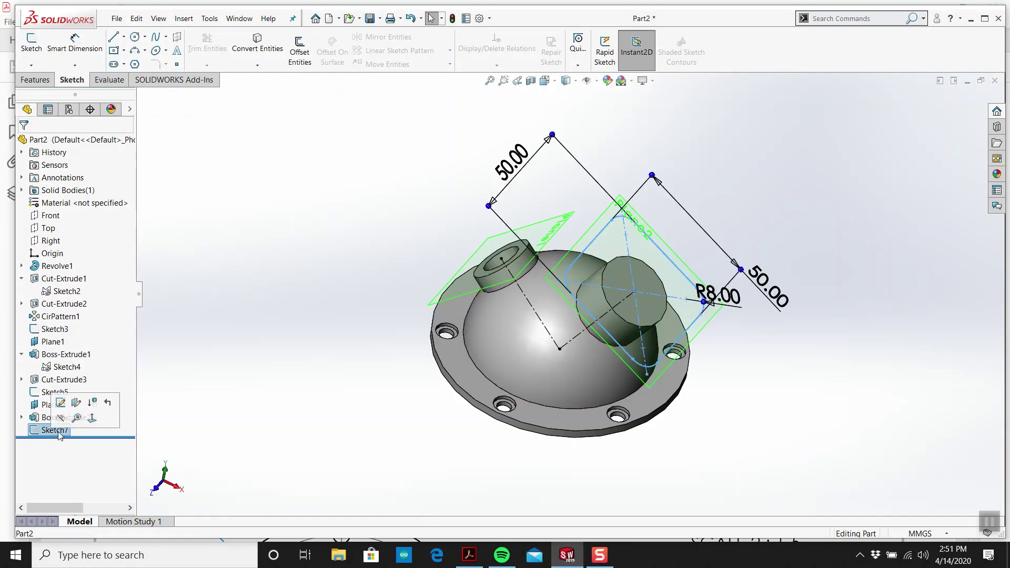
click(36, 80)
click(38, 48)
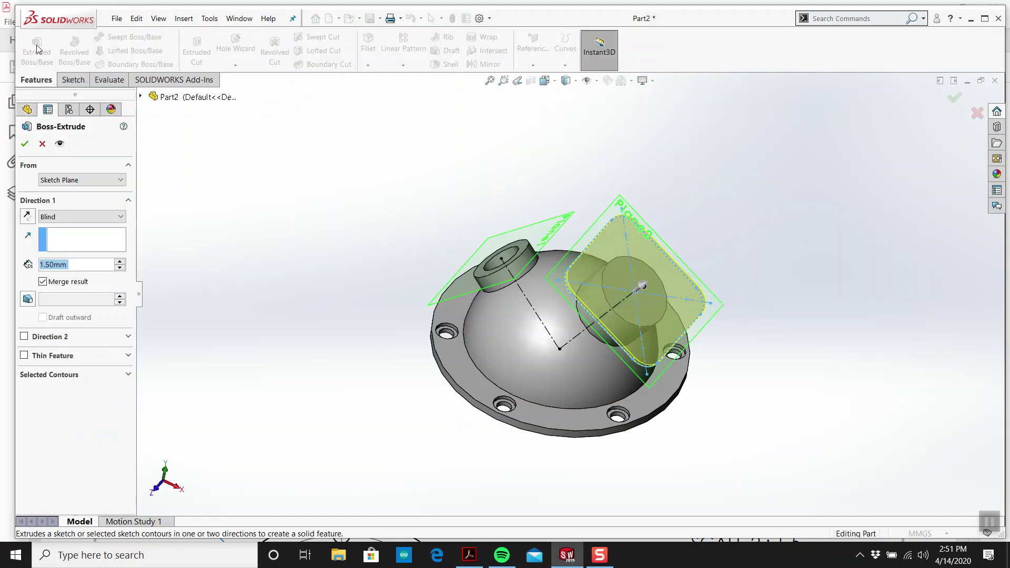
click(24, 221)
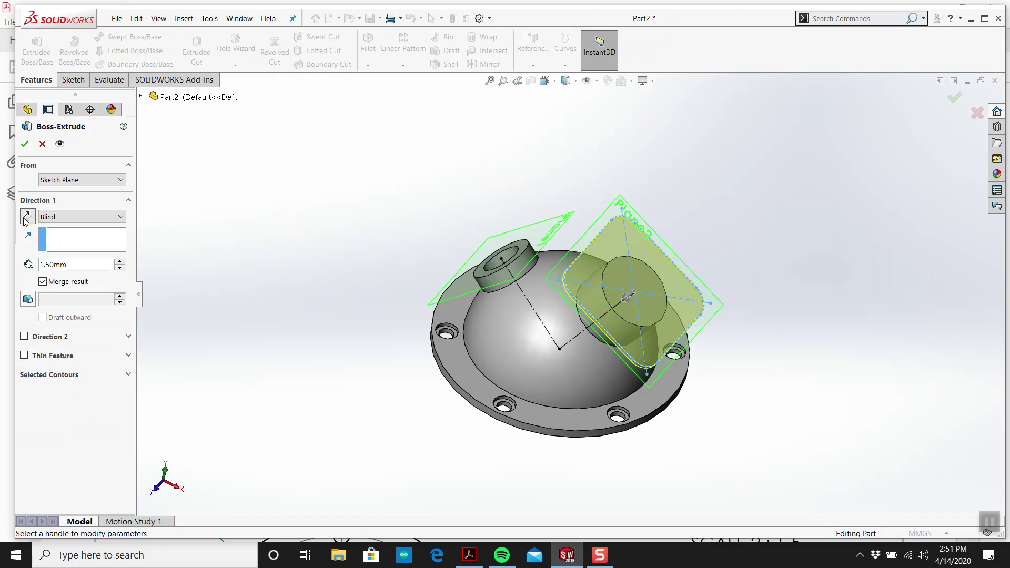
double_click(86, 264)
text(5)
key(Return)
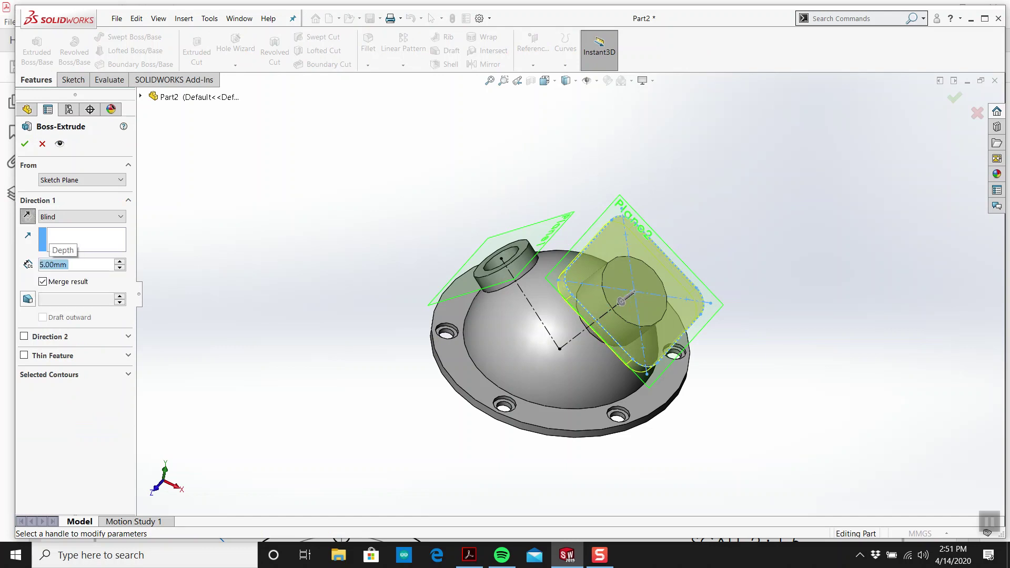
click(25, 144)
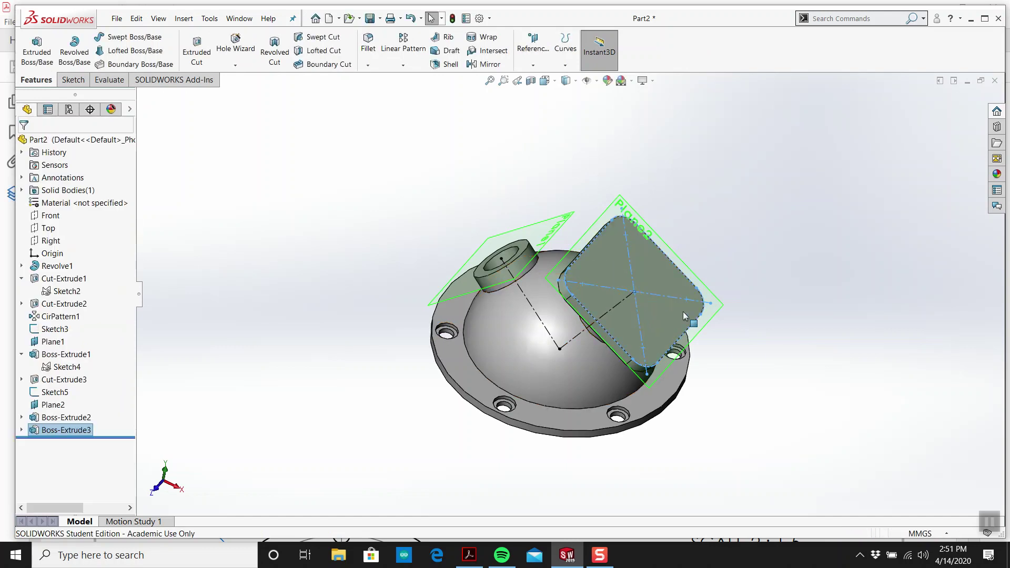
Cut only Sketch6's inner Ø20 region Through All, then orbit to inspect the hole
middle_drag(737, 307, 733, 336)
scroll(668, 291, down, 3)
click(21, 417)
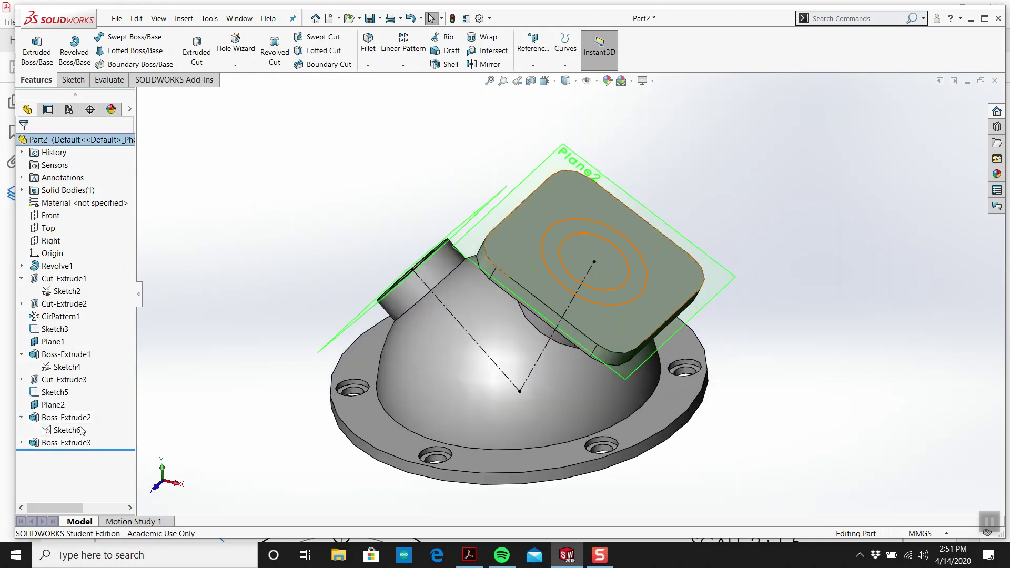
click(79, 431)
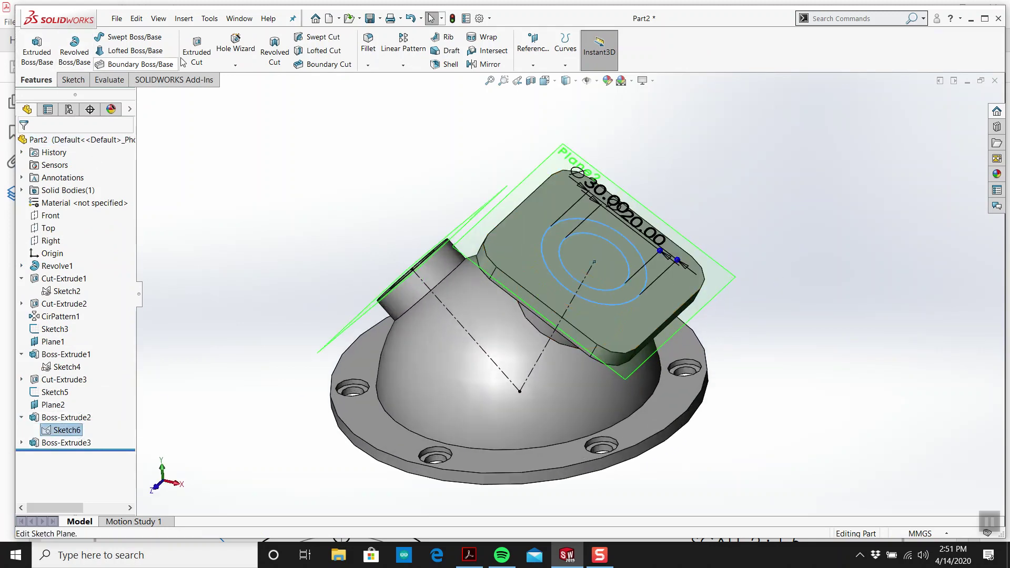
click(206, 61)
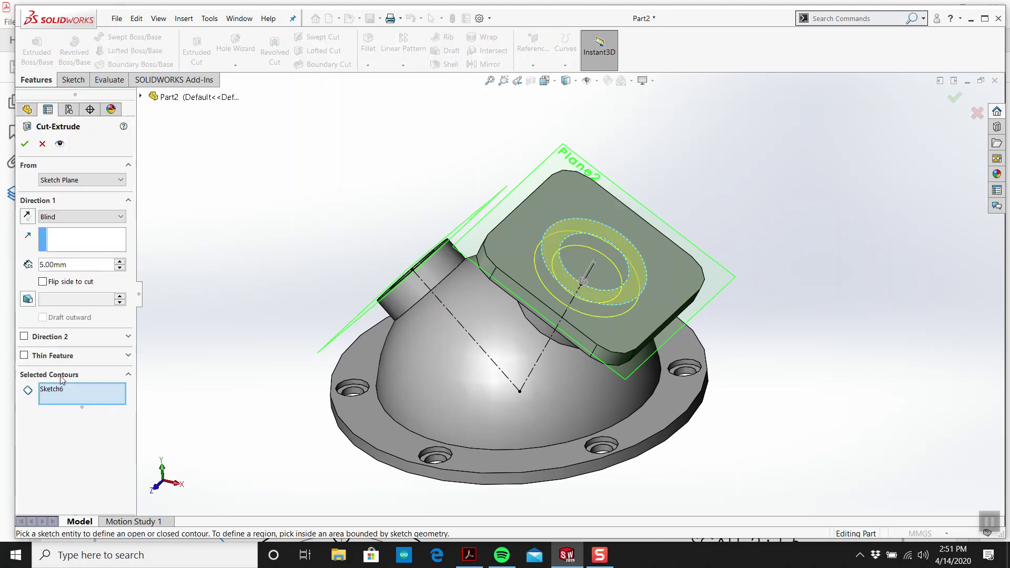
click(63, 390)
key(Delete)
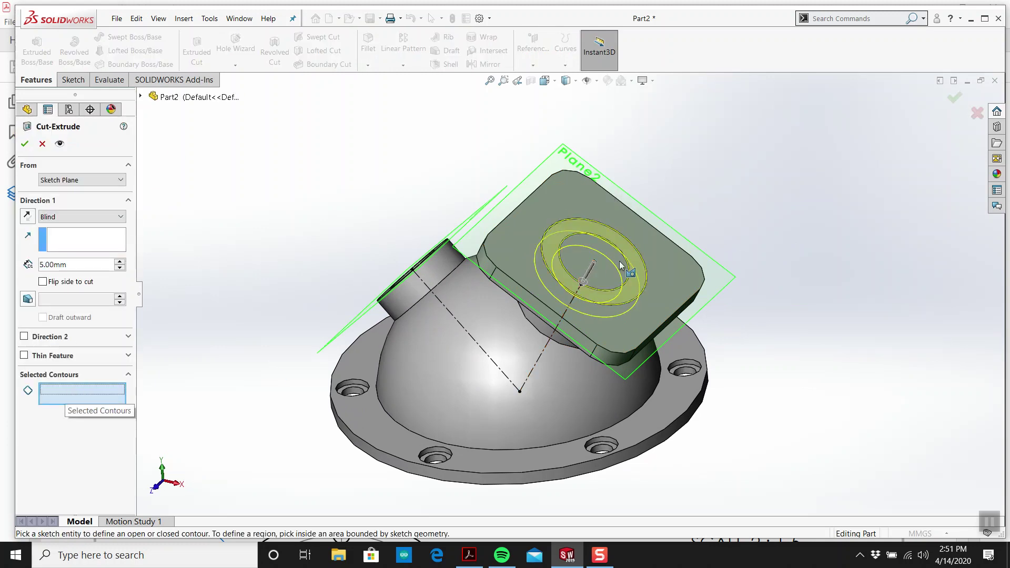
click(604, 275)
click(79, 216)
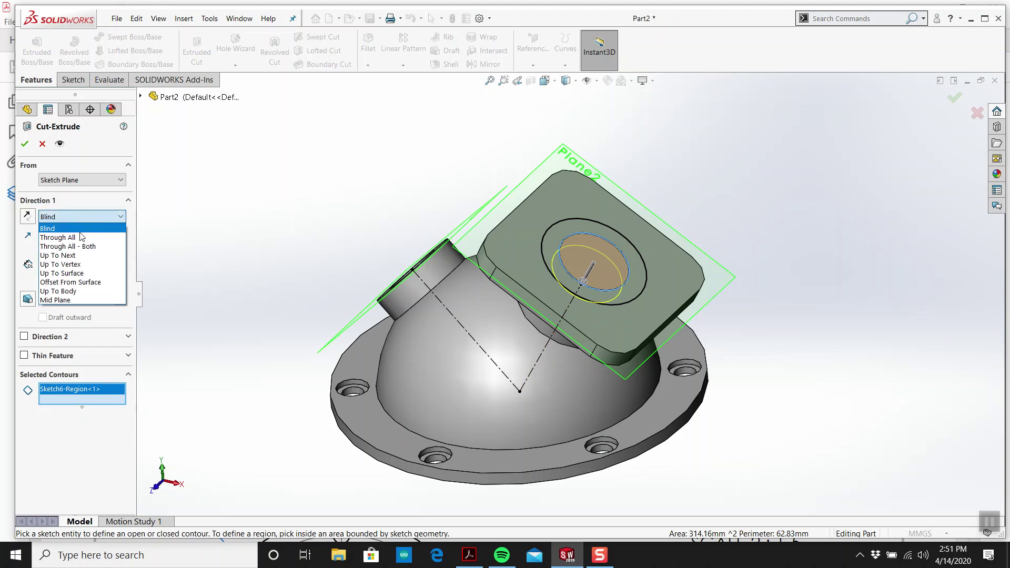
click(60, 232)
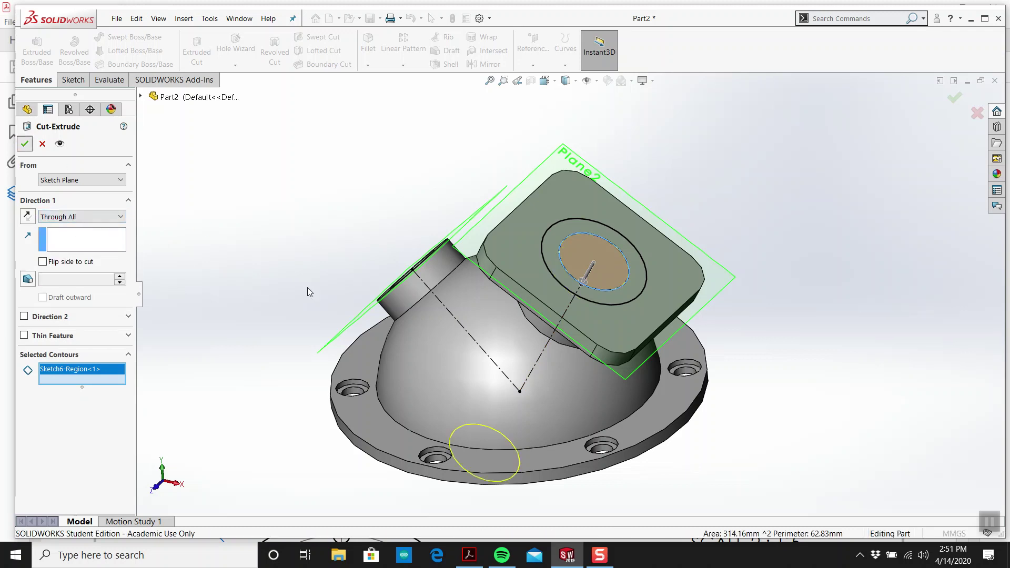
click(23, 145)
middle_drag(262, 248, 489, 270)
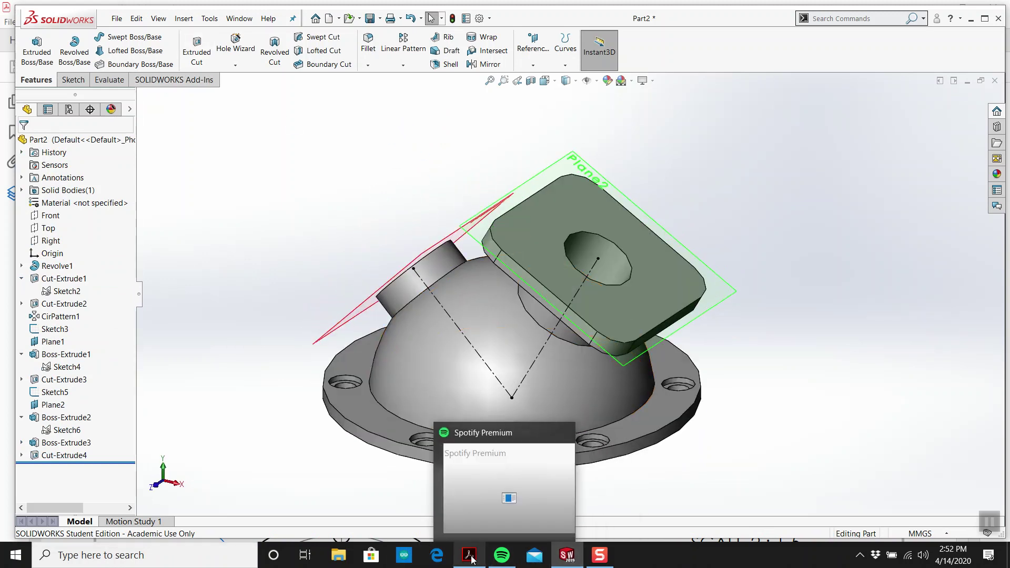
click(509, 476)
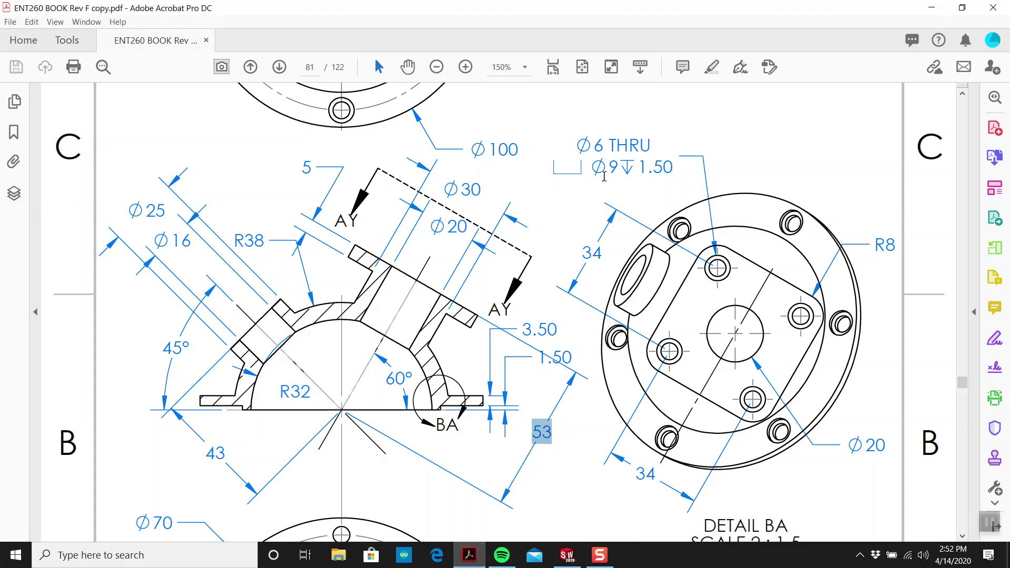
click(567, 555)
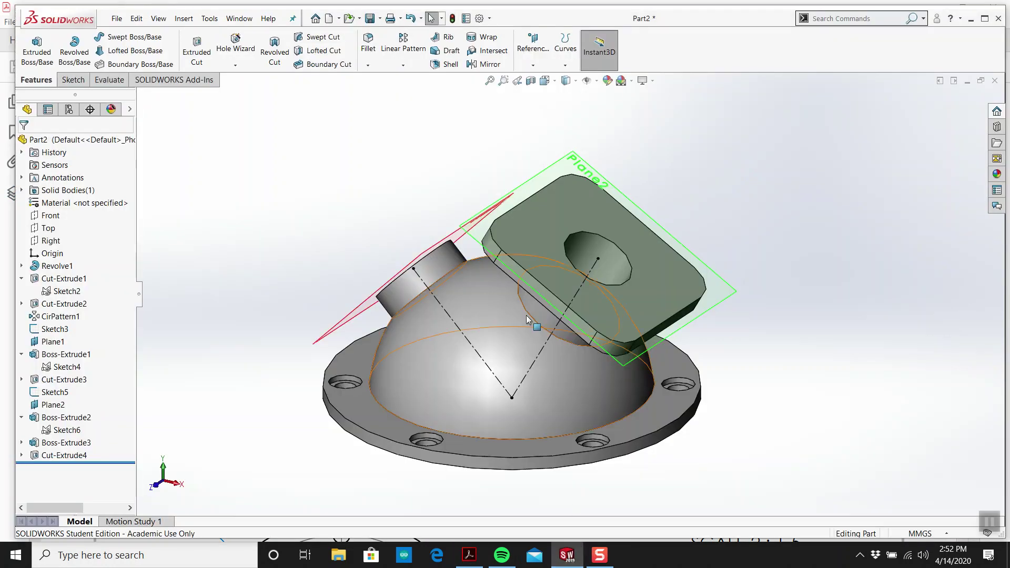
middle_drag(532, 363, 370, 223)
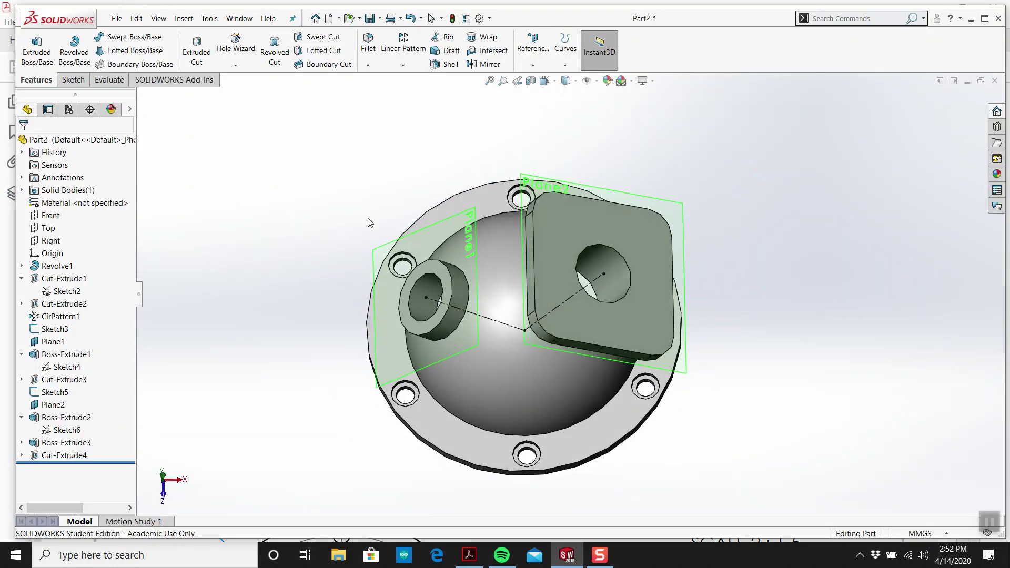
click(60, 294)
right_click(60, 296)
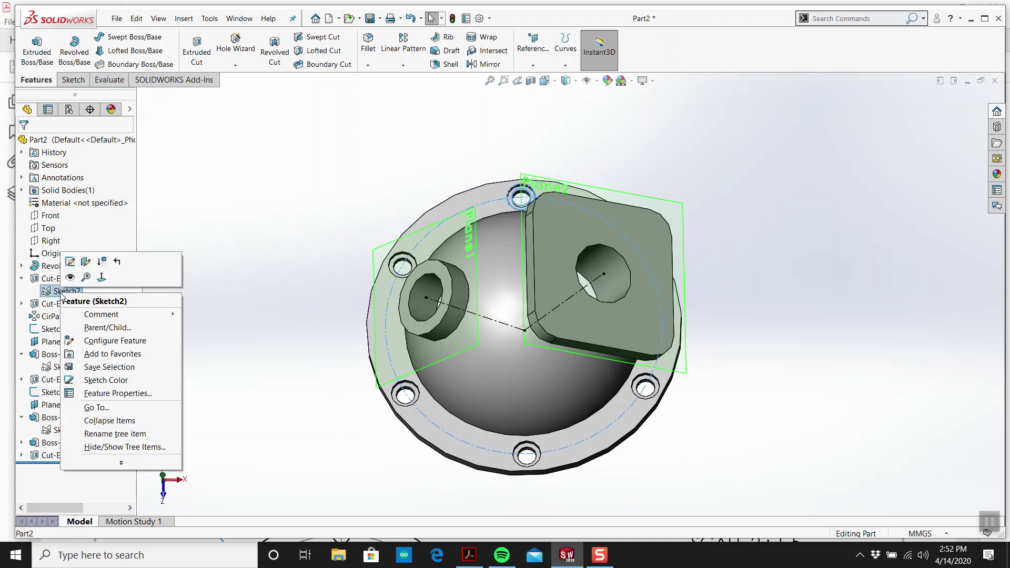
click(68, 263)
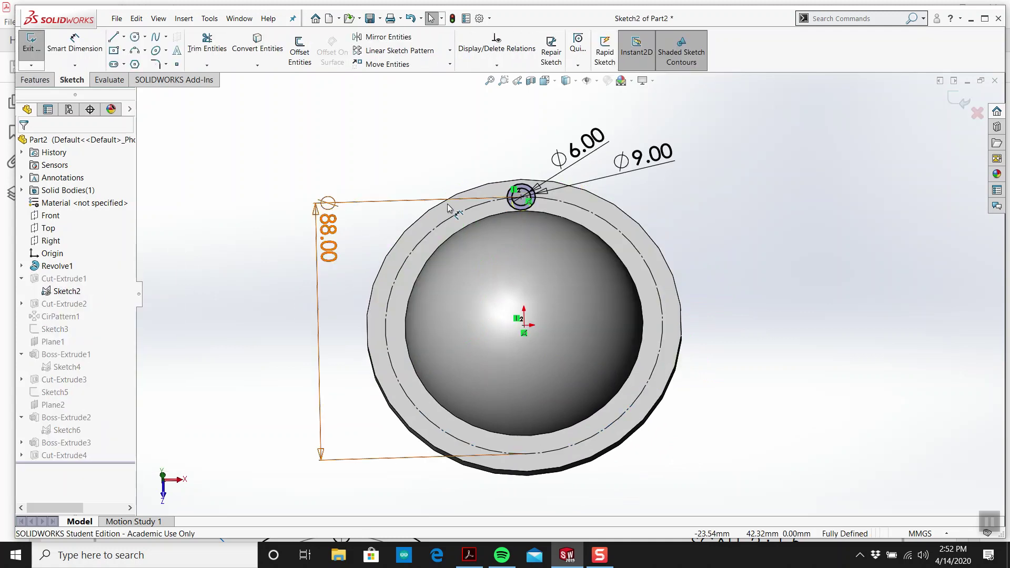
drag(452, 151, 534, 214)
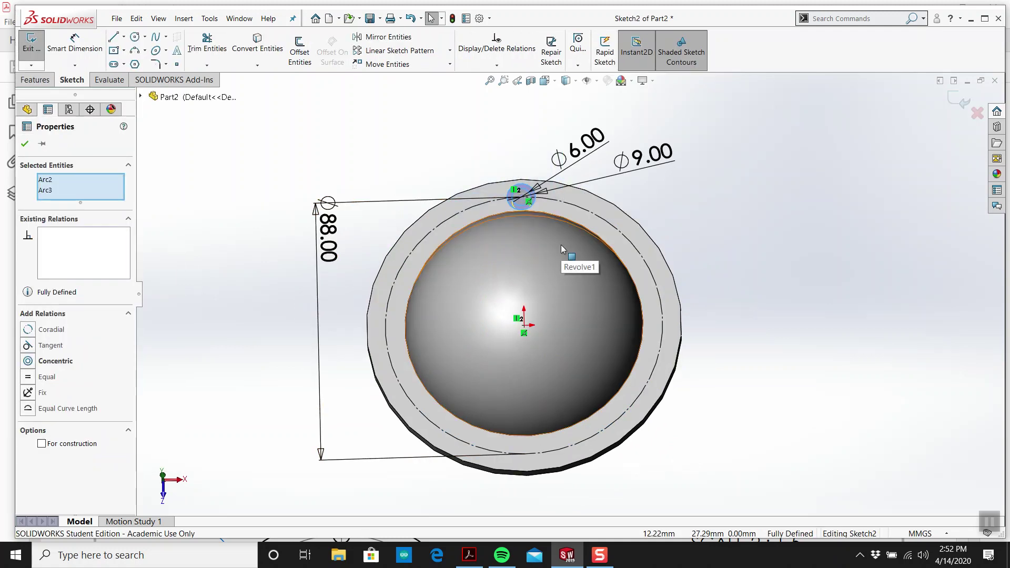
click(29, 43)
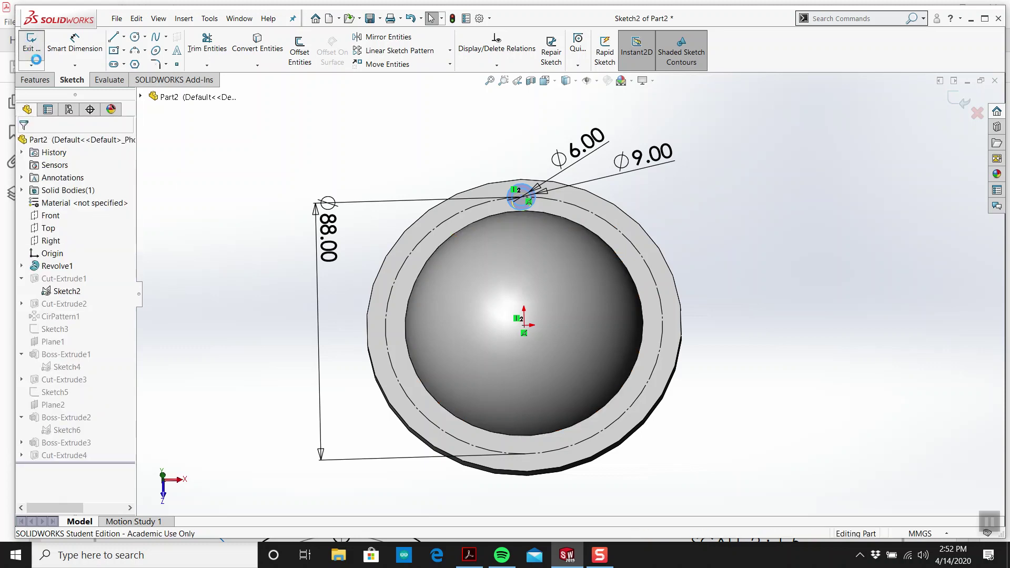
Start a sketch on the flange face and make the upper-left circle concentric with the corner edge
click(74, 80)
click(31, 44)
click(620, 220)
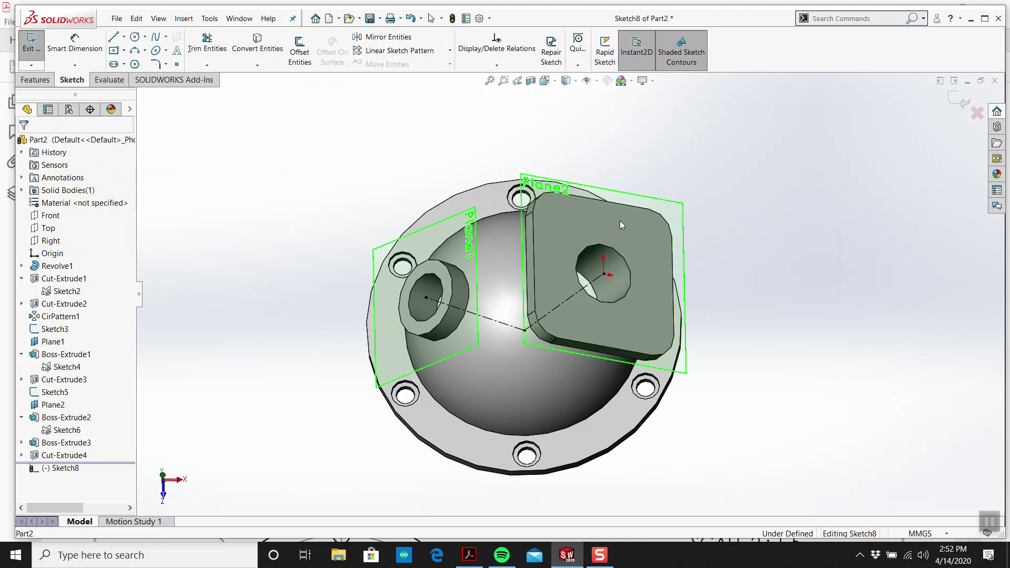
click(571, 218)
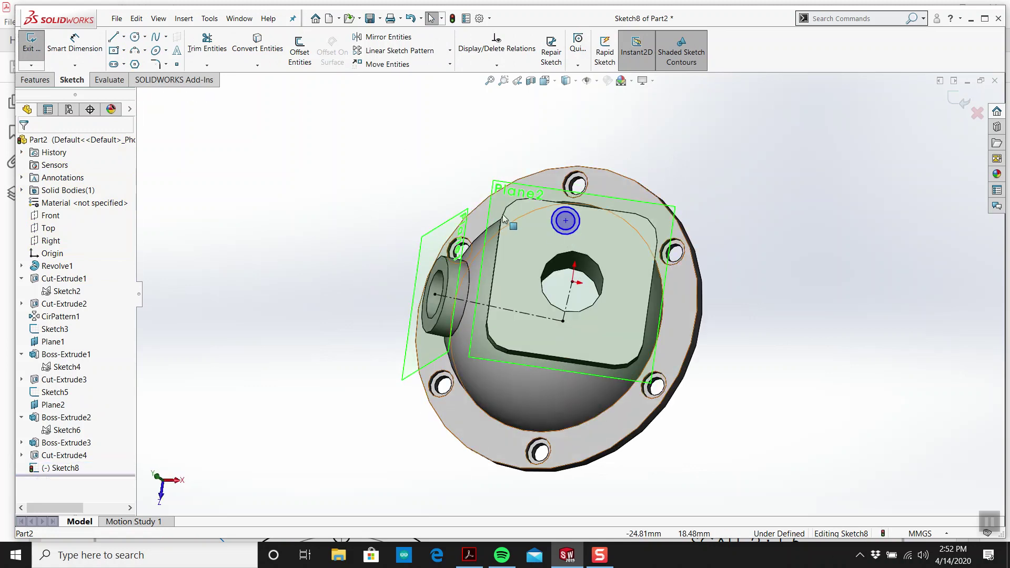
scroll(486, 192, down, 4)
click(662, 236)
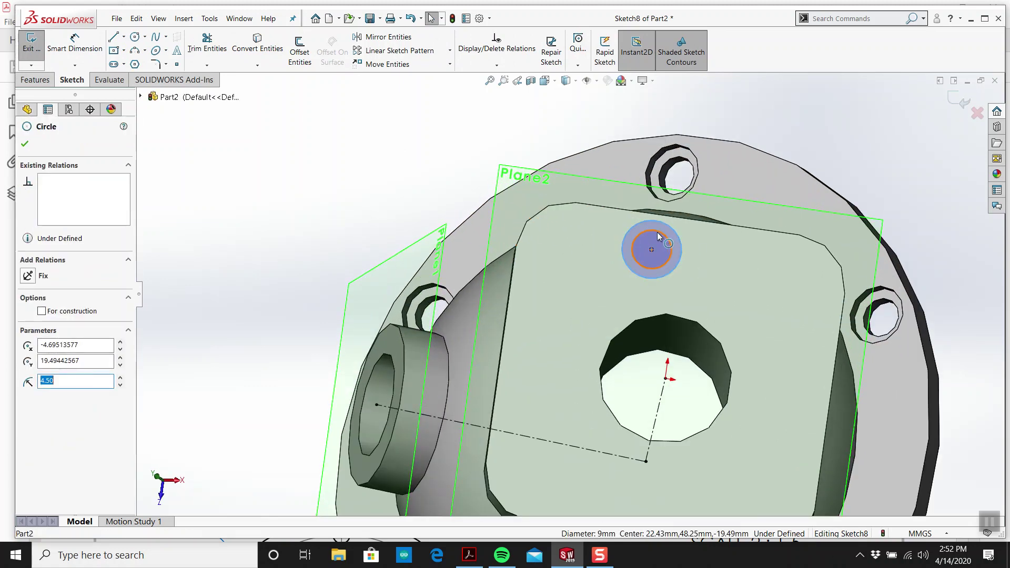
ctrl+click(542, 213)
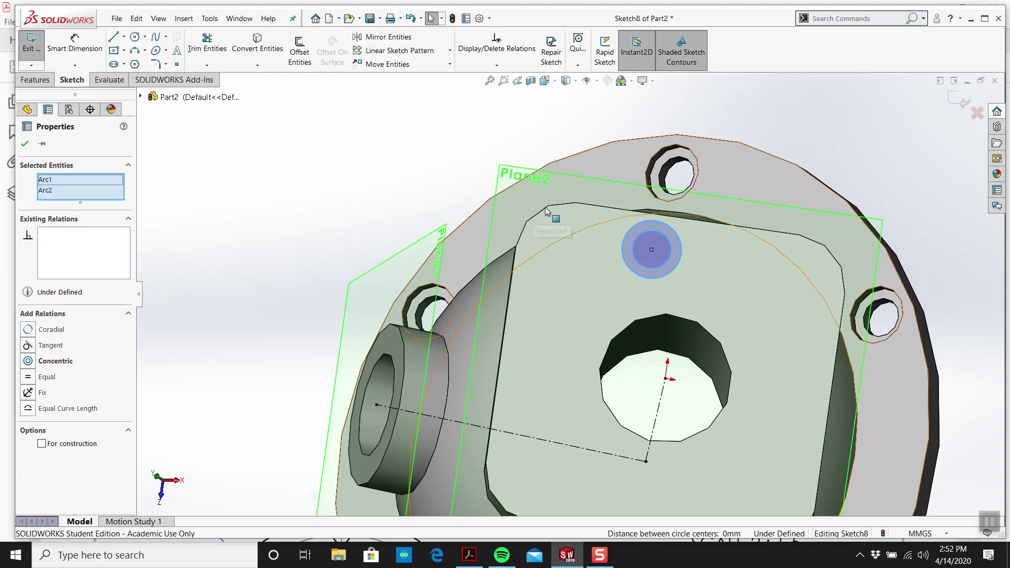
ctrl+click(557, 206)
click(28, 356)
key(Escape)
Dimension the upper-left circles to Ø9 and Ø6
click(57, 53)
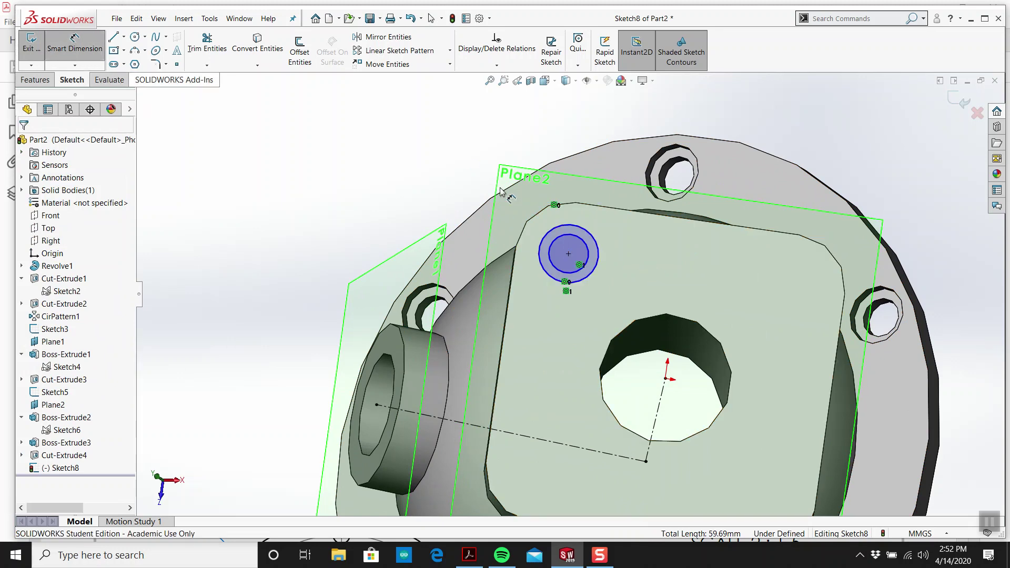
click(558, 228)
click(449, 173)
click(405, 153)
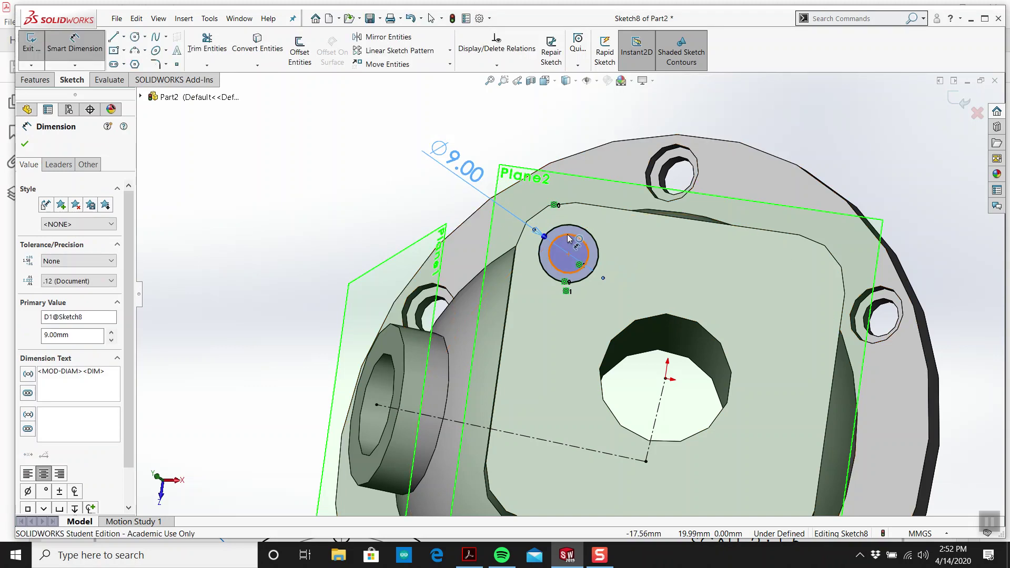
click(577, 239)
click(410, 221)
click(381, 181)
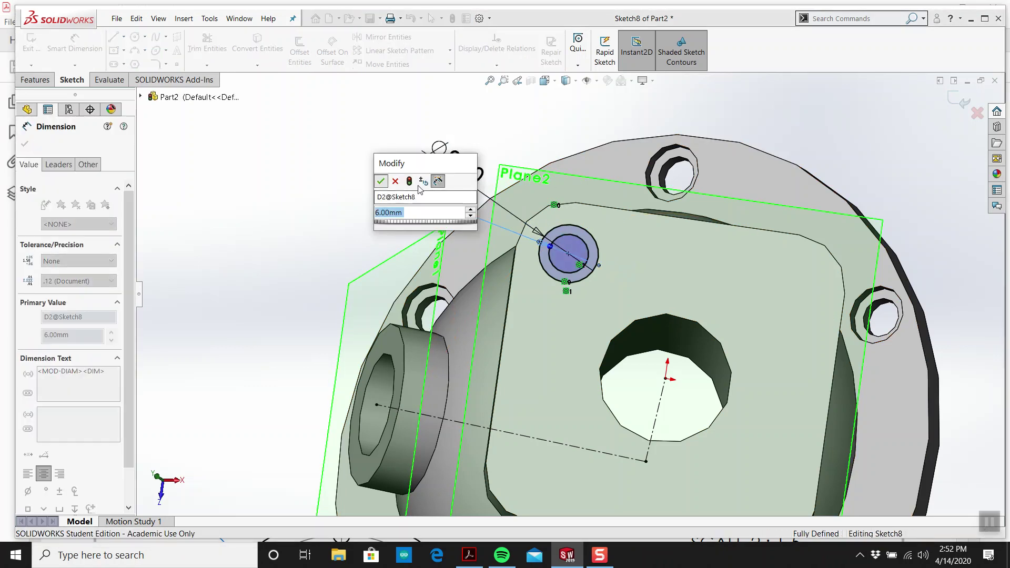
key(Escape)
View the flange face head-on and draw a concentric circle pair at the upper-right corner
scroll(656, 230, up, 4)
scroll(654, 265, down, 3)
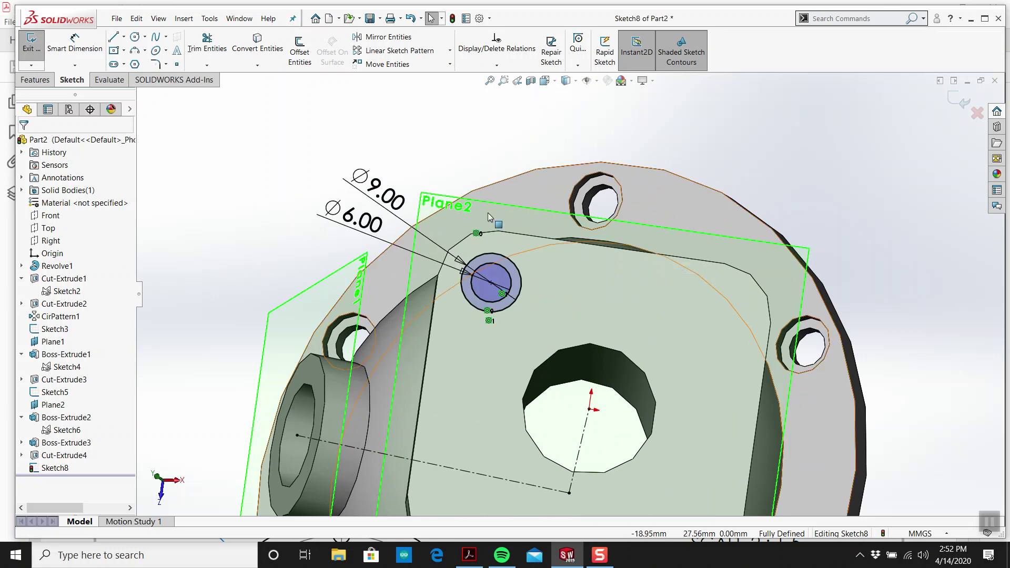
scroll(570, 274, up, 2)
key(space)
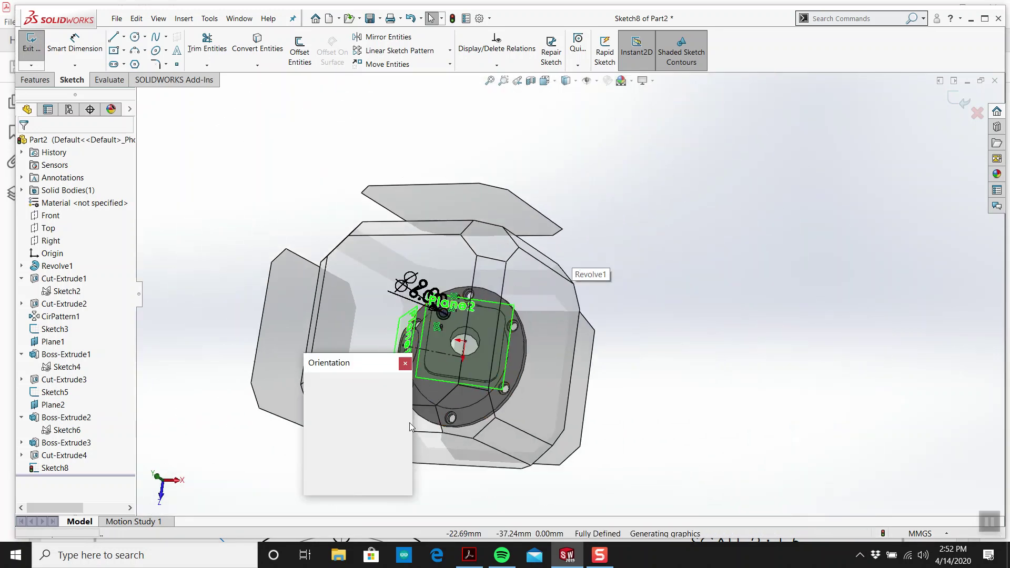
click(543, 280)
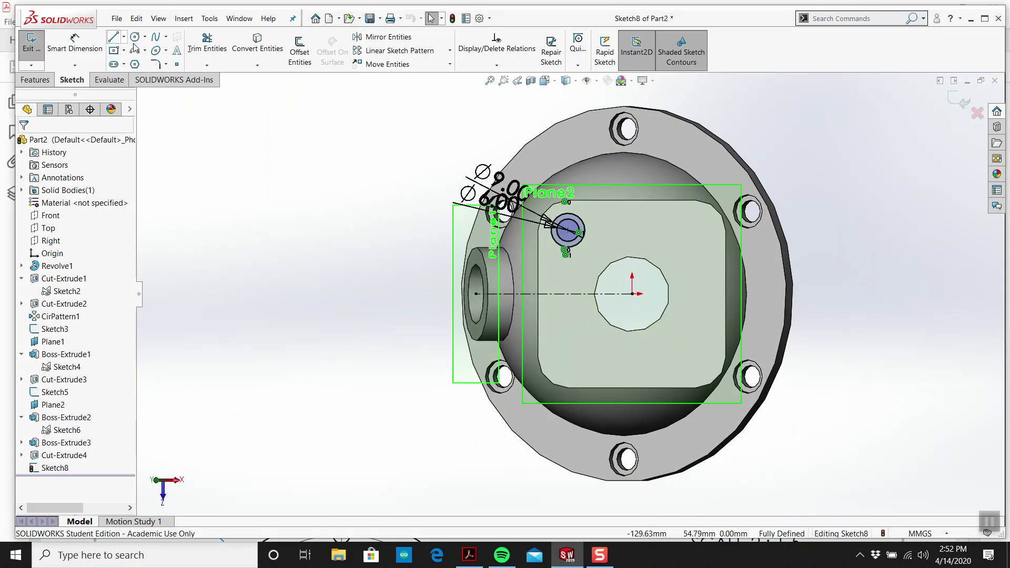
click(135, 36)
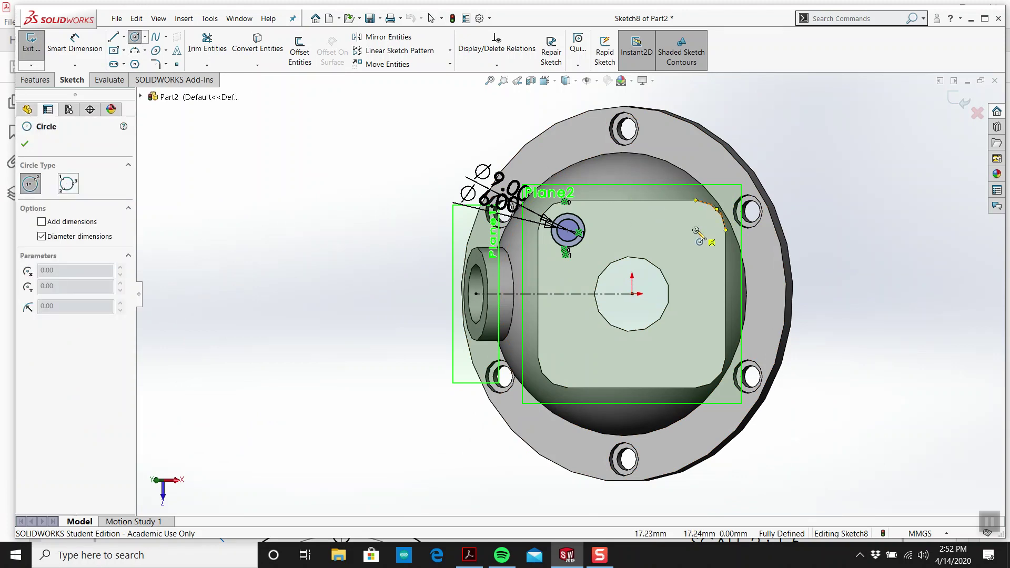
click(696, 230)
click(714, 230)
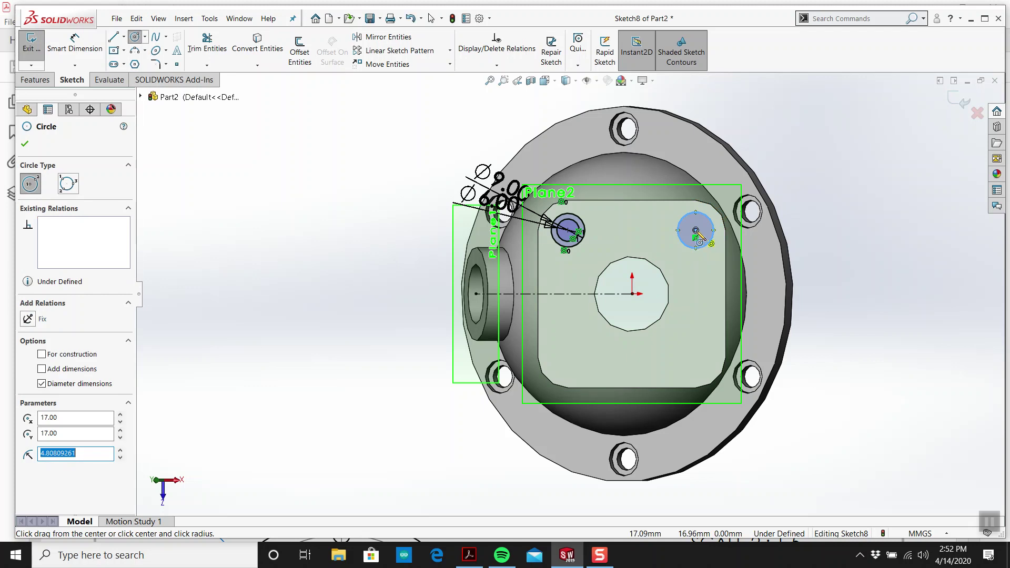
click(696, 230)
click(706, 232)
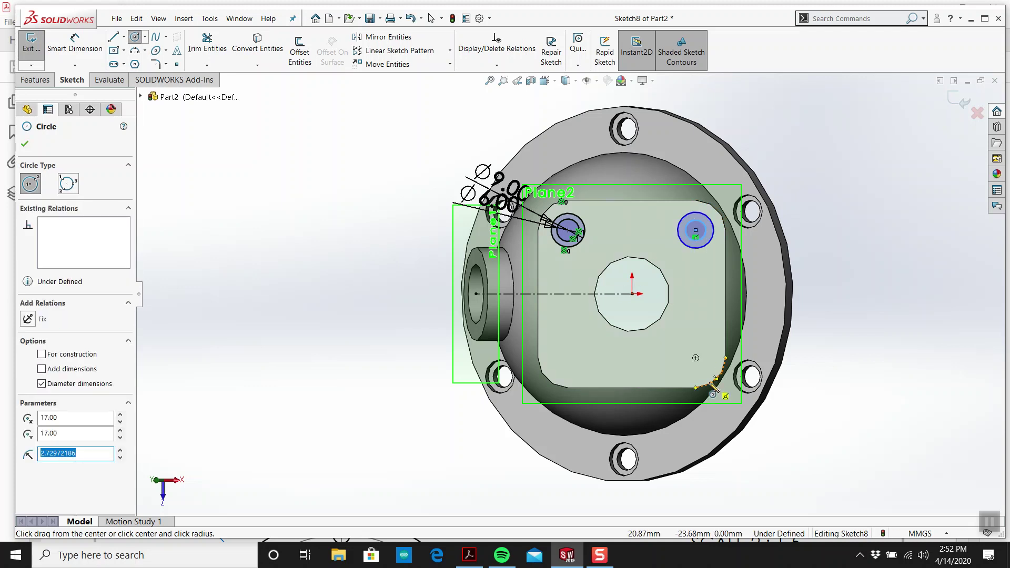
Draw concentric circle pairs at the lower-right and lower-left corners
click(697, 358)
click(708, 372)
click(697, 358)
click(702, 367)
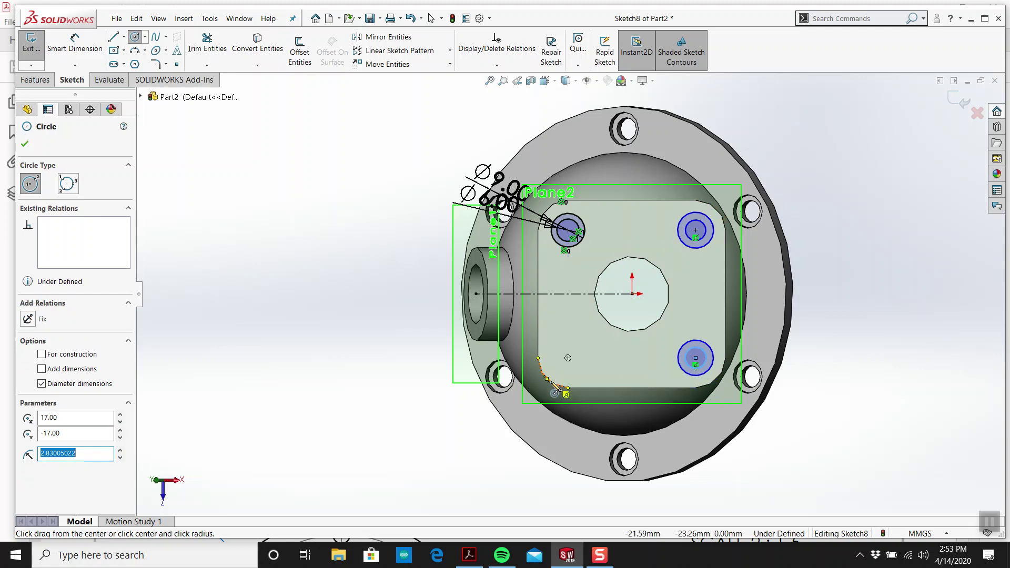
click(568, 358)
click(579, 369)
key(Escape)
key(Escape)
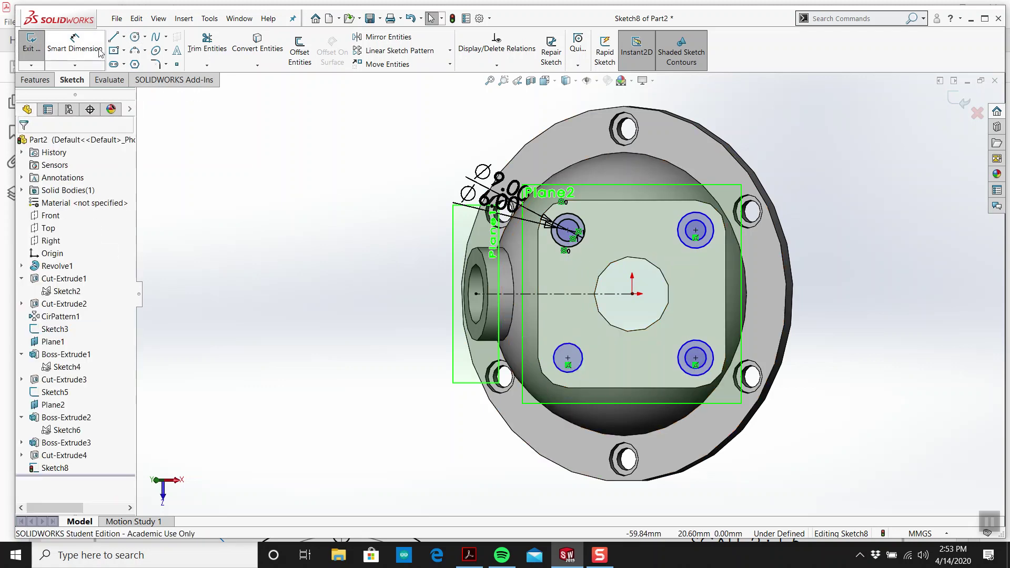
click(135, 37)
scroll(576, 342, down, 4)
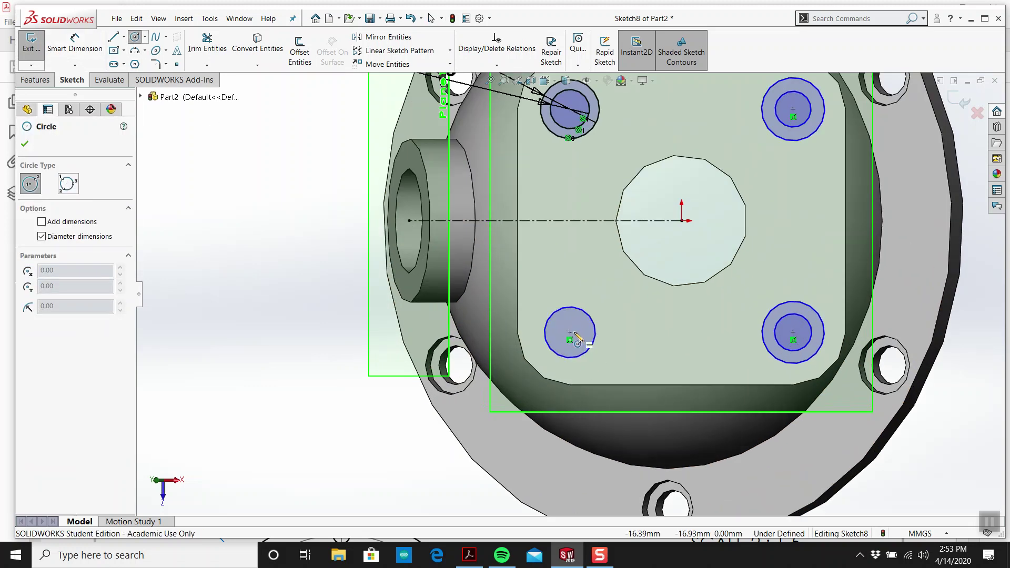
click(569, 333)
click(599, 358)
key(Escape)
scroll(563, 293, up, 4)
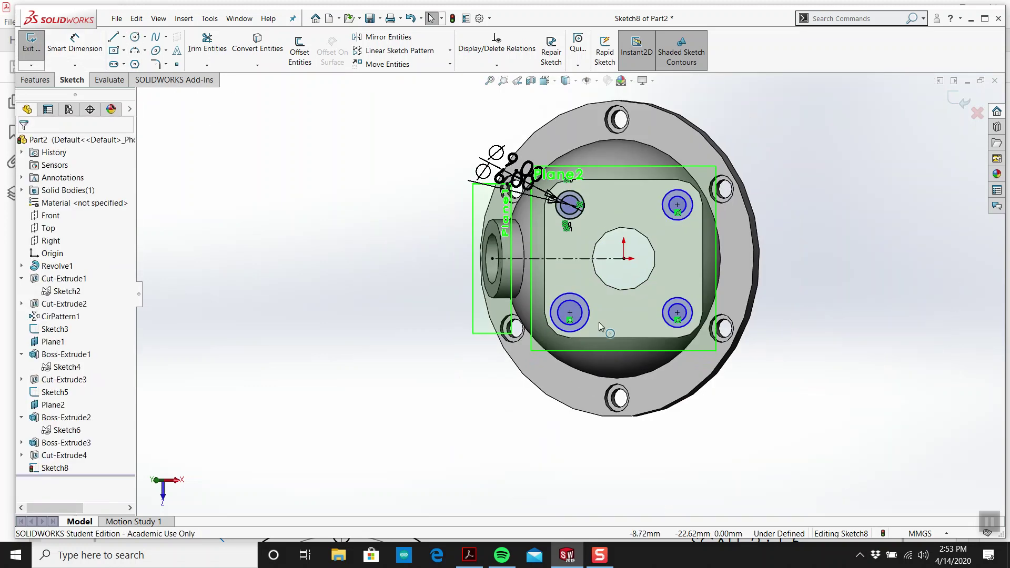
Make three of the corner circles equal in size
click(578, 217)
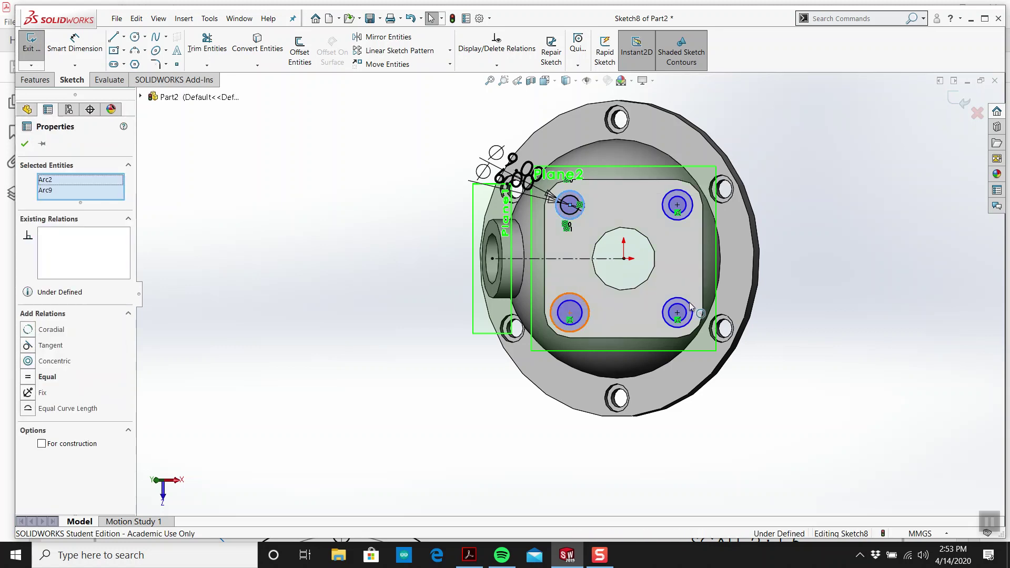
ctrl+click(675, 298)
ctrl+click(669, 219)
click(58, 381)
key(Escape)
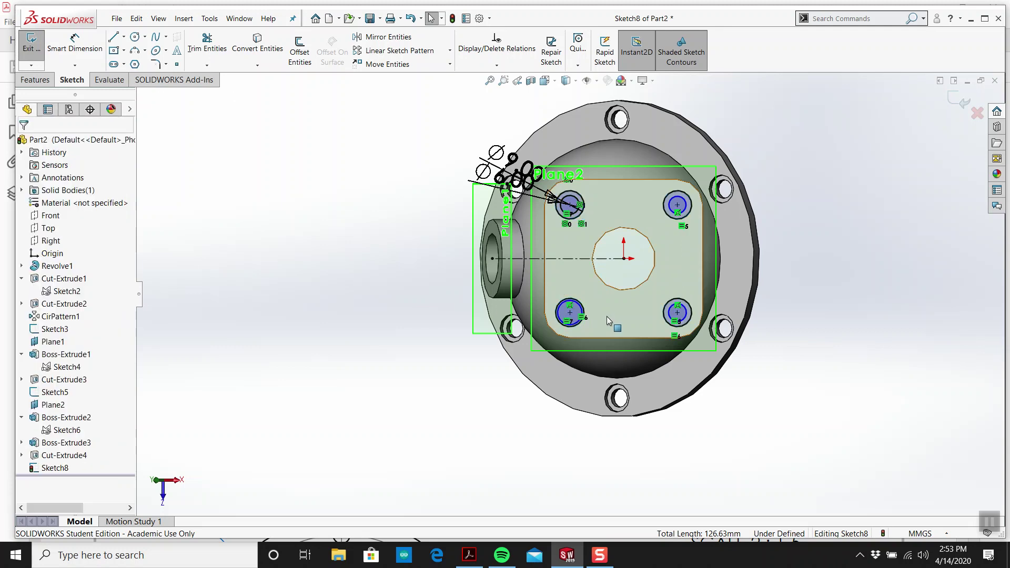
Make the four counterbore arcs equal, fully defining Sketch8, and exit the sketch
click(666, 320)
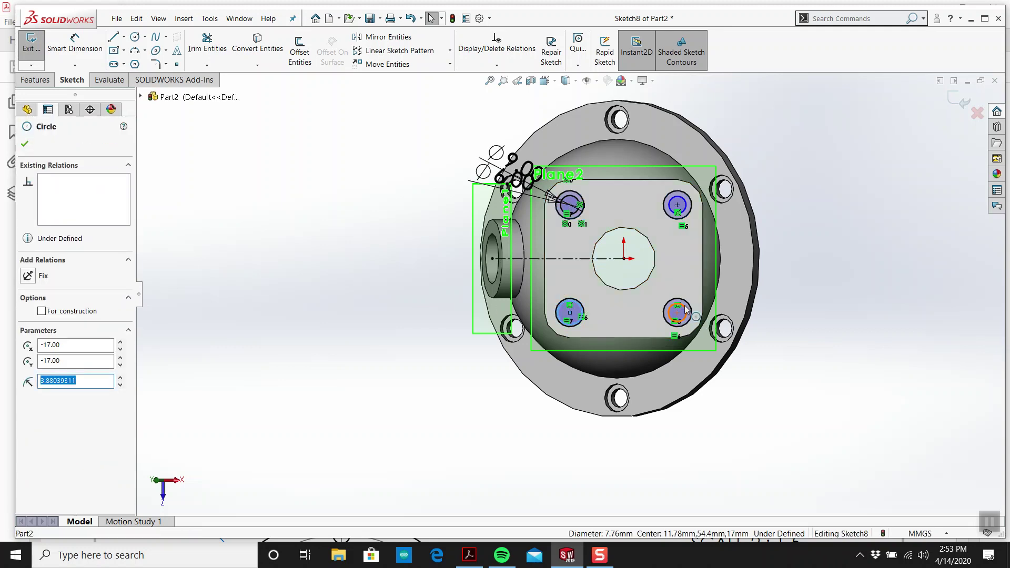
ctrl+click(689, 316)
ctrl+click(684, 209)
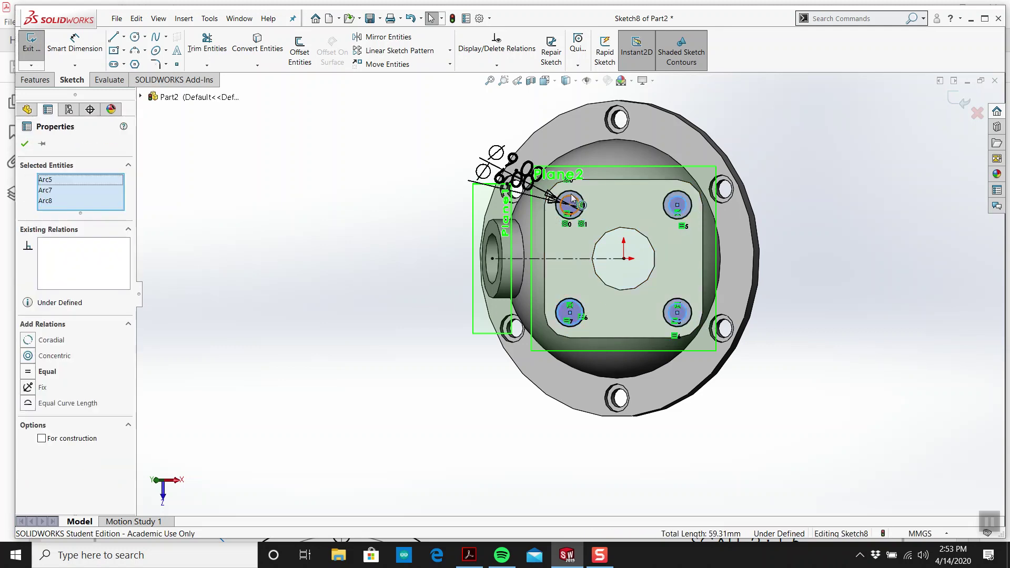
ctrl+click(560, 212)
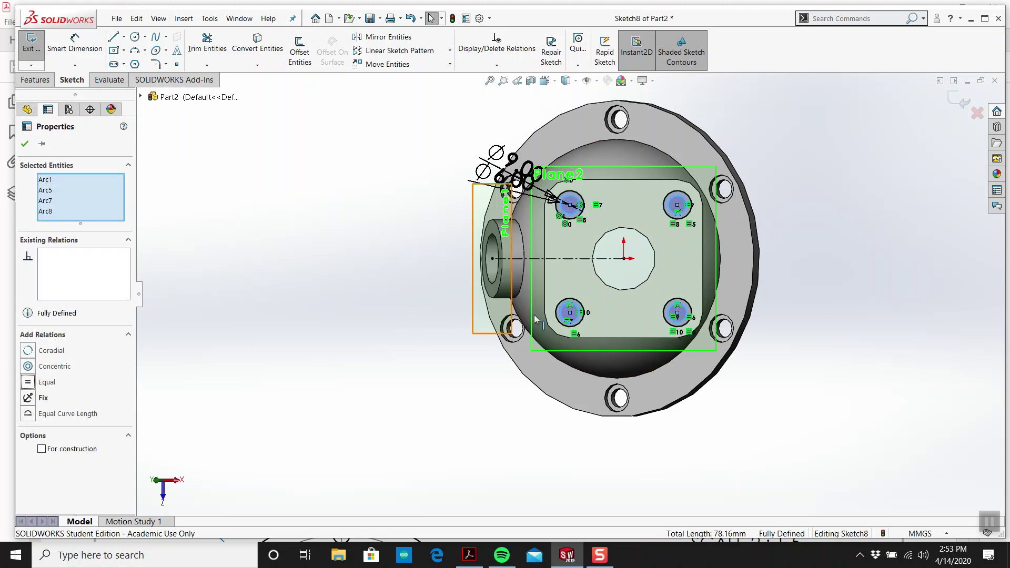
click(28, 383)
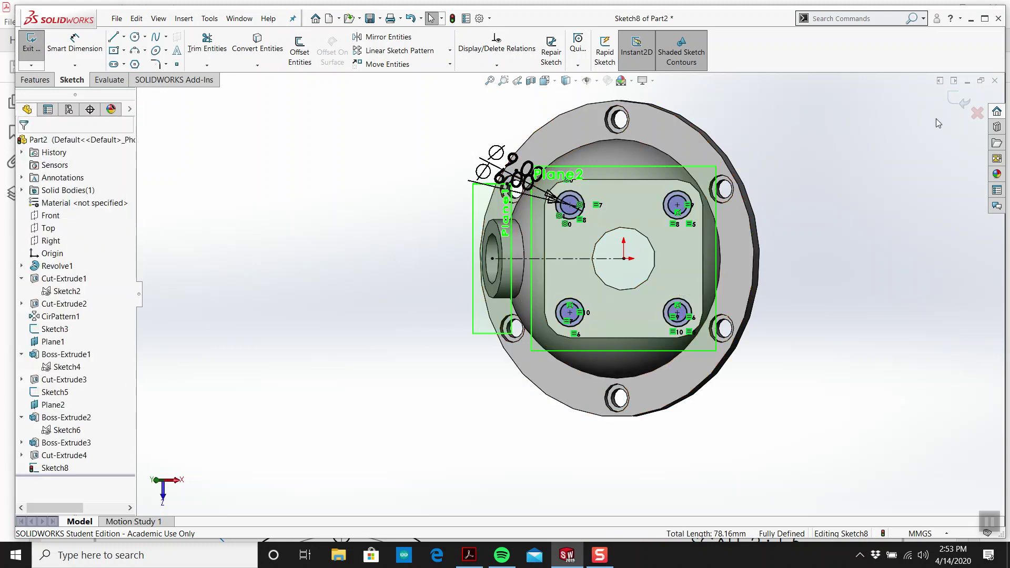
click(955, 100)
click(441, 196)
Start an extruded cut from Sketch8 using only the four inner Ø6 hole regions
click(55, 468)
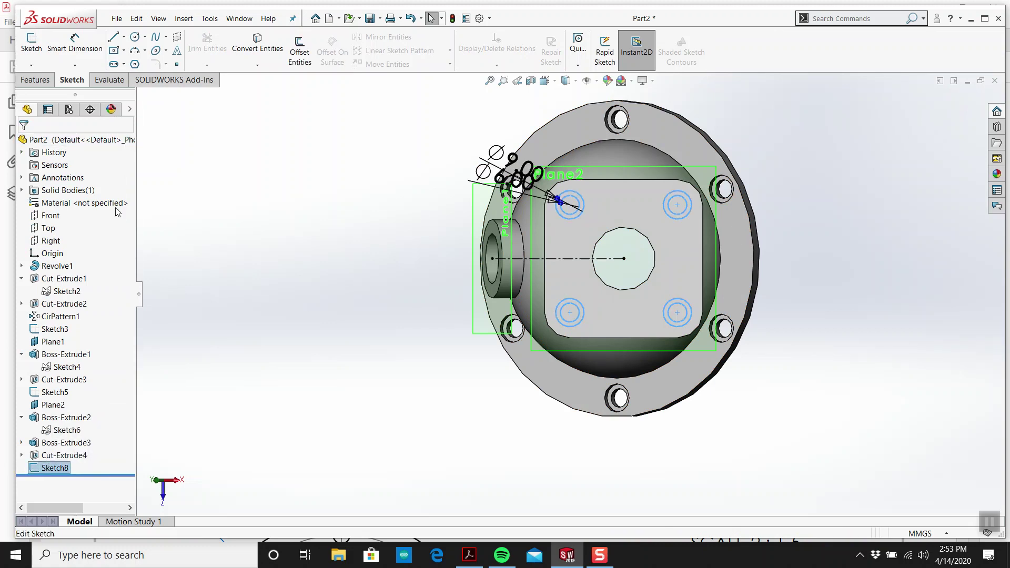
click(34, 79)
click(197, 52)
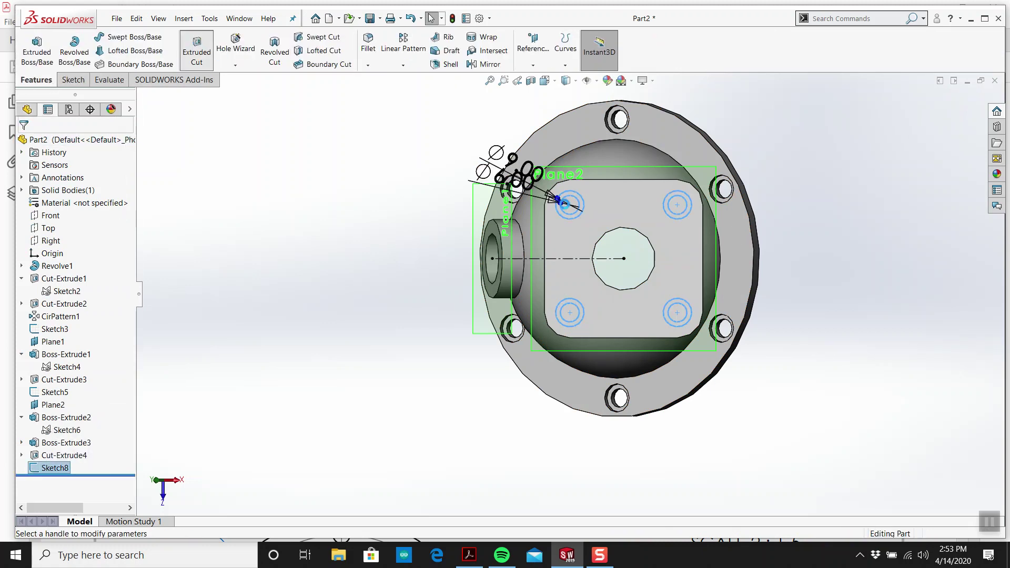
scroll(690, 287, down, 2)
click(89, 375)
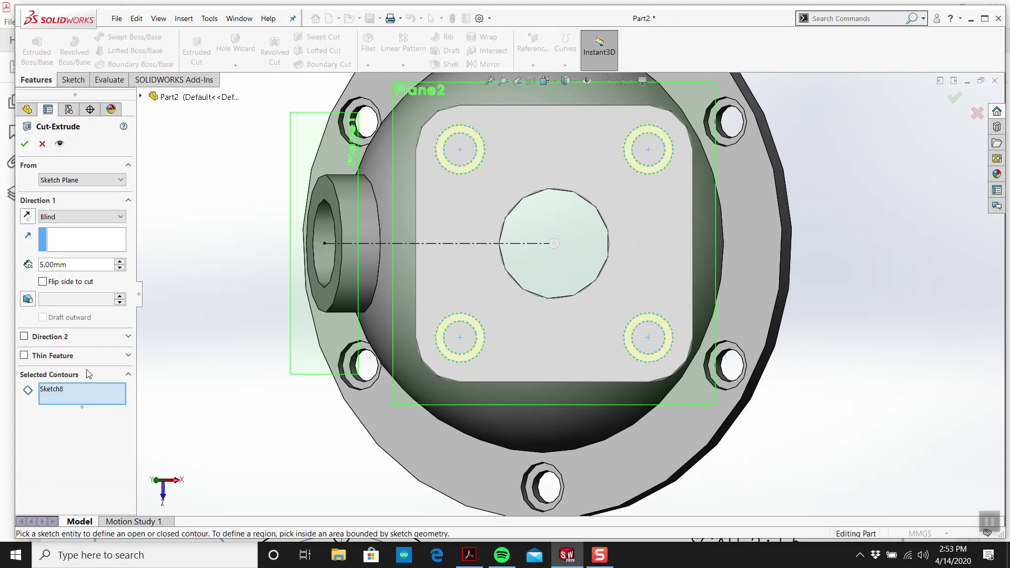
click(61, 390)
key(Delete)
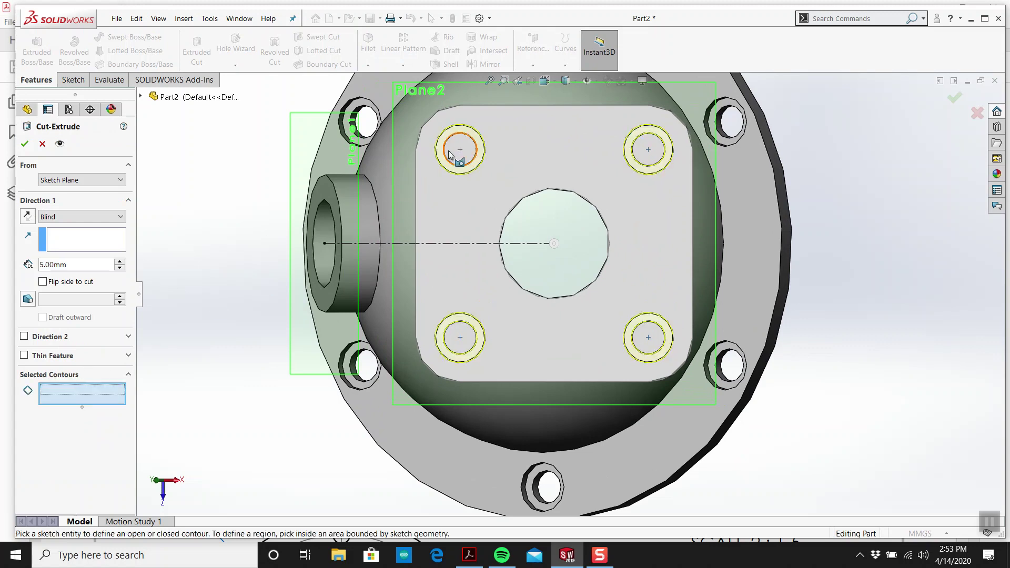
click(462, 146)
click(651, 153)
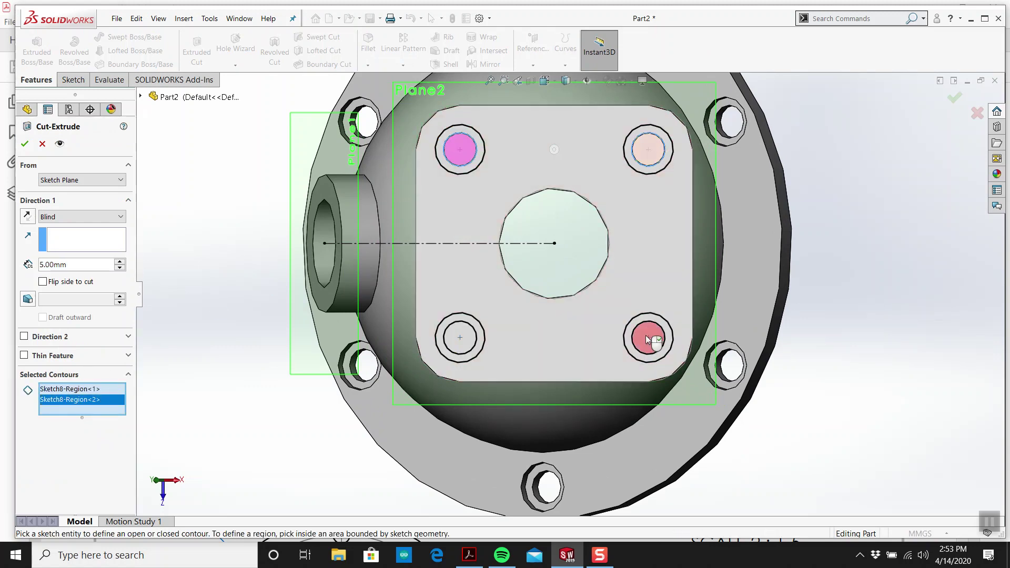
click(648, 339)
click(460, 349)
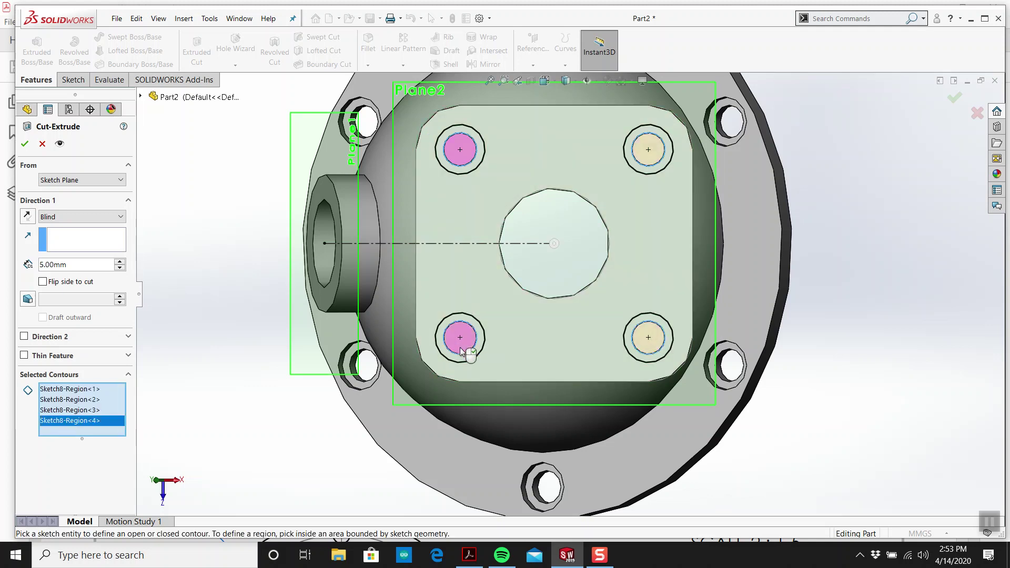
Set the bolt-hole cut to Through All and confirm it as Cut-Extrude5
click(69, 217)
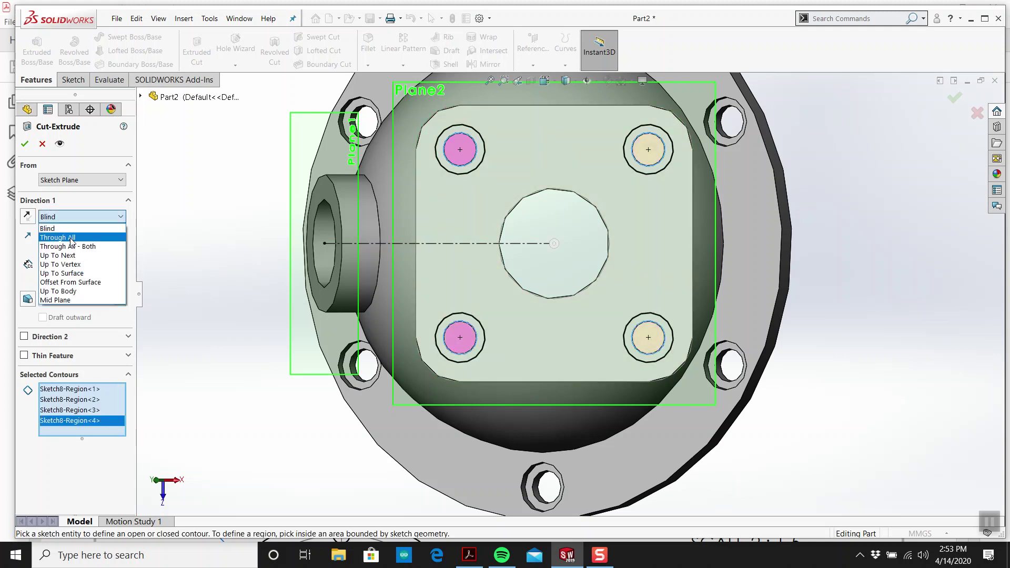
click(60, 253)
click(25, 143)
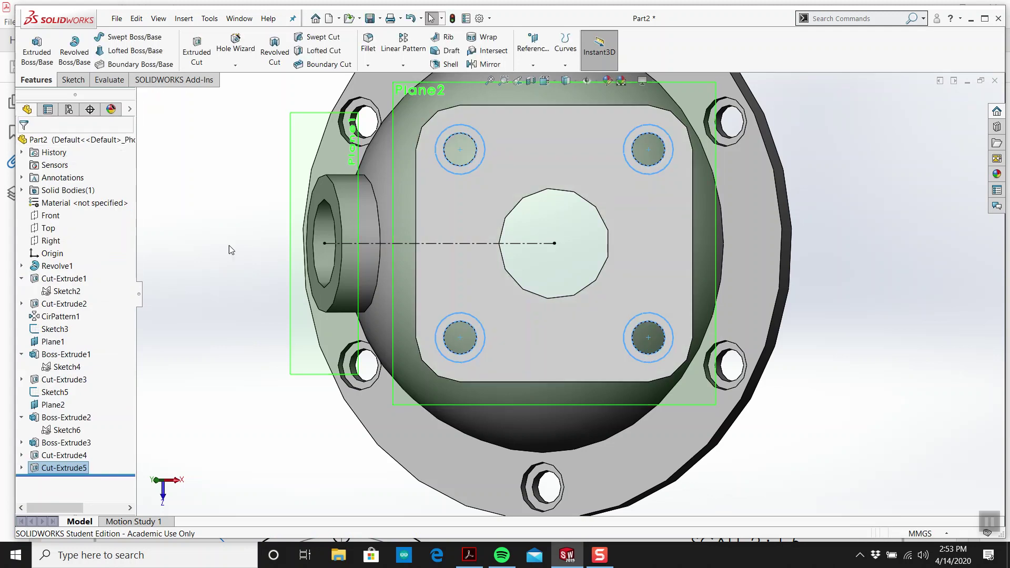
click(22, 467)
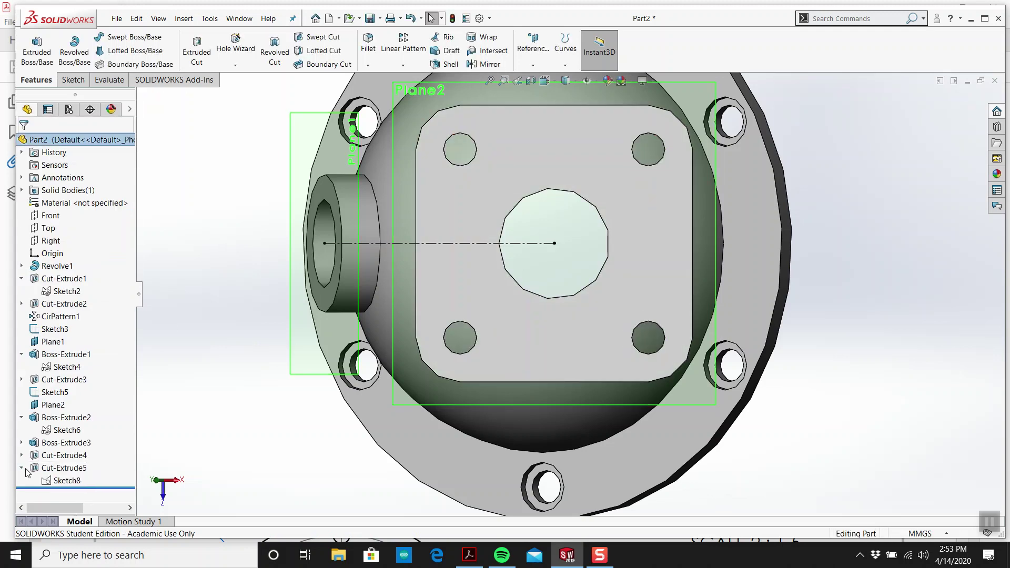
click(67, 480)
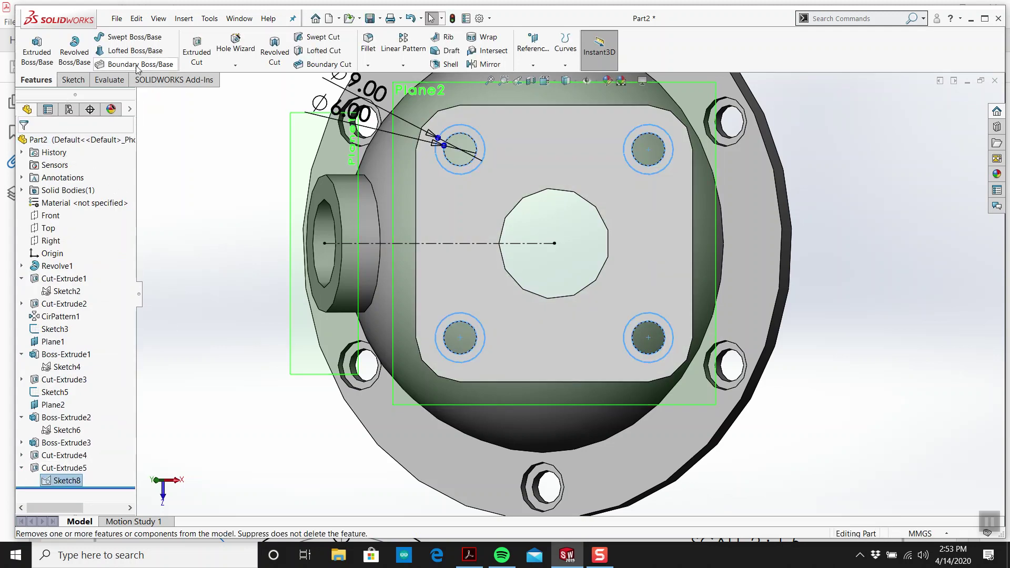
Cut the four Ø9 counterbores 1.5 mm deep from Sketch8's outer ring regions
click(196, 48)
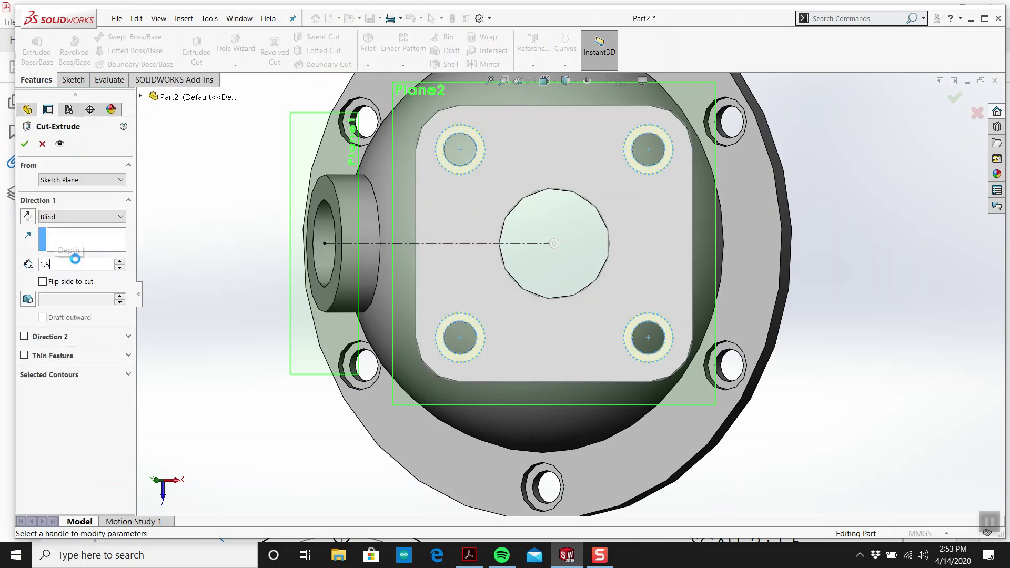
middle_drag(316, 163, 689, 173)
click(24, 144)
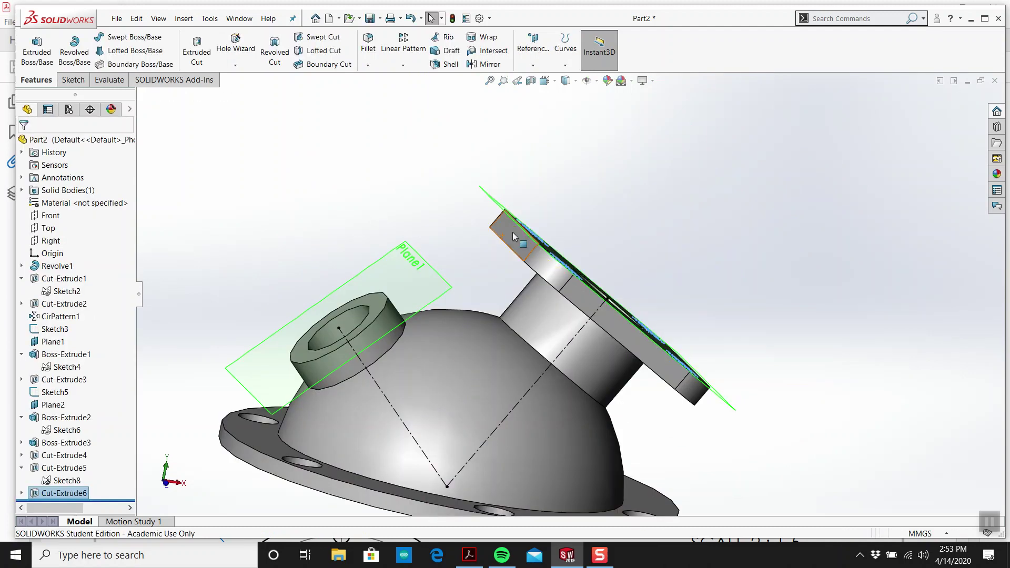
Switch to an isometric view and hide the reference planes Plane2 and Plane1
key(ctrl+7)
scroll(413, 279, up, 5)
middle_drag(401, 321, 473, 323)
right_click(70, 405)
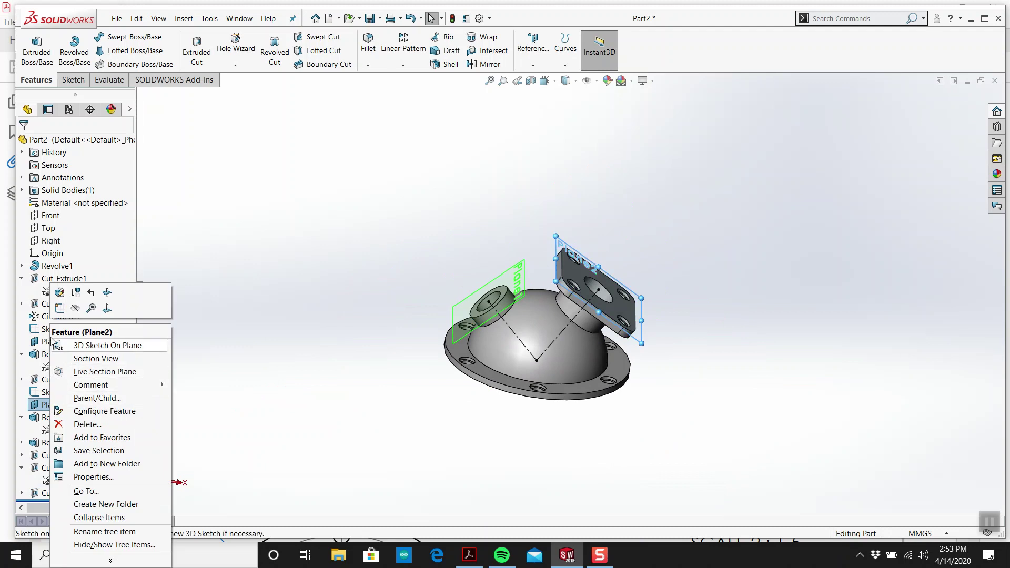
click(72, 311)
scroll(574, 289, down, 3)
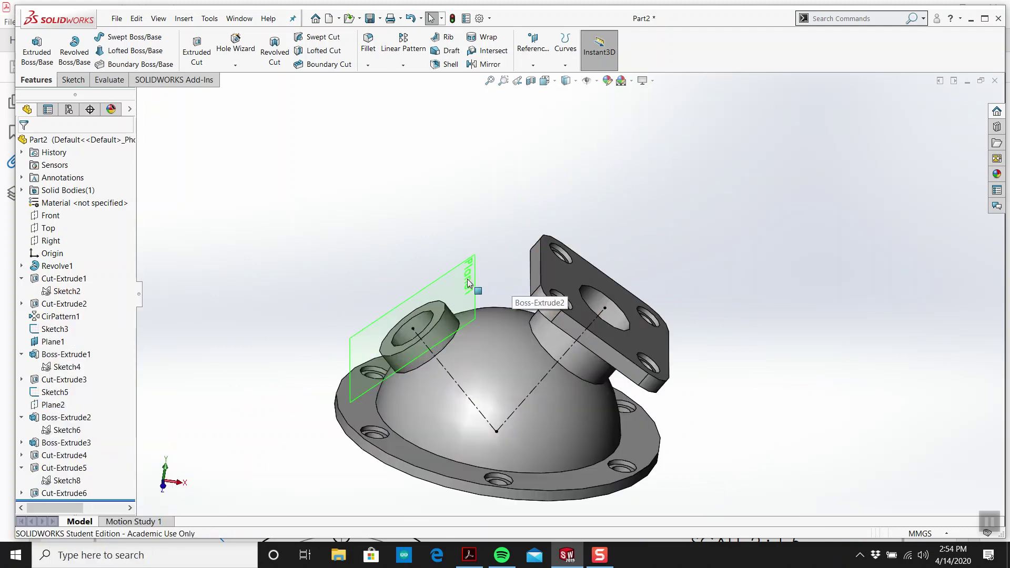
right_click(476, 282)
click(515, 262)
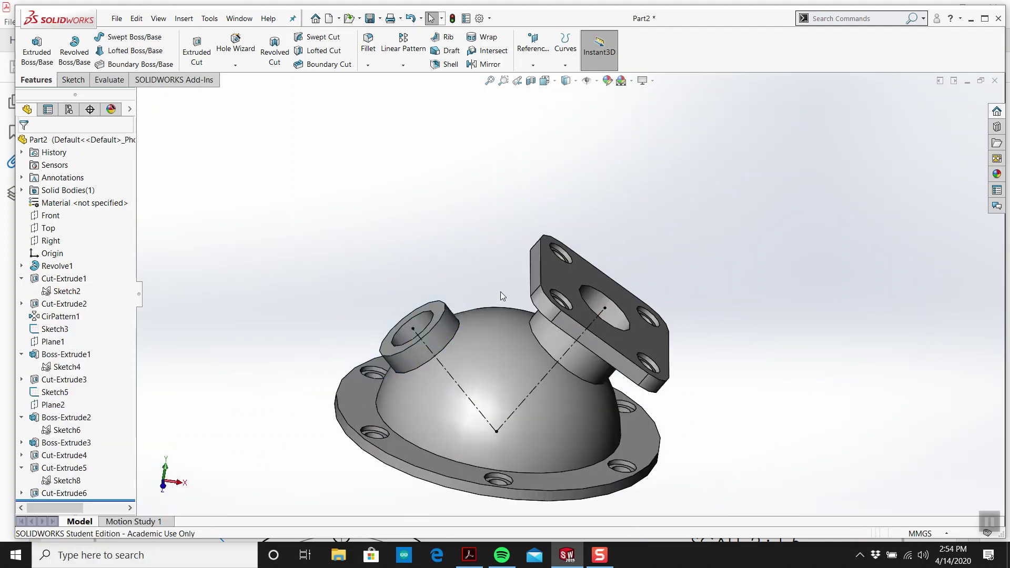
Hide the Sketch3 and Sketch5 axis lines, then turn the part to face the square flange
right_click(54, 329)
click(55, 324)
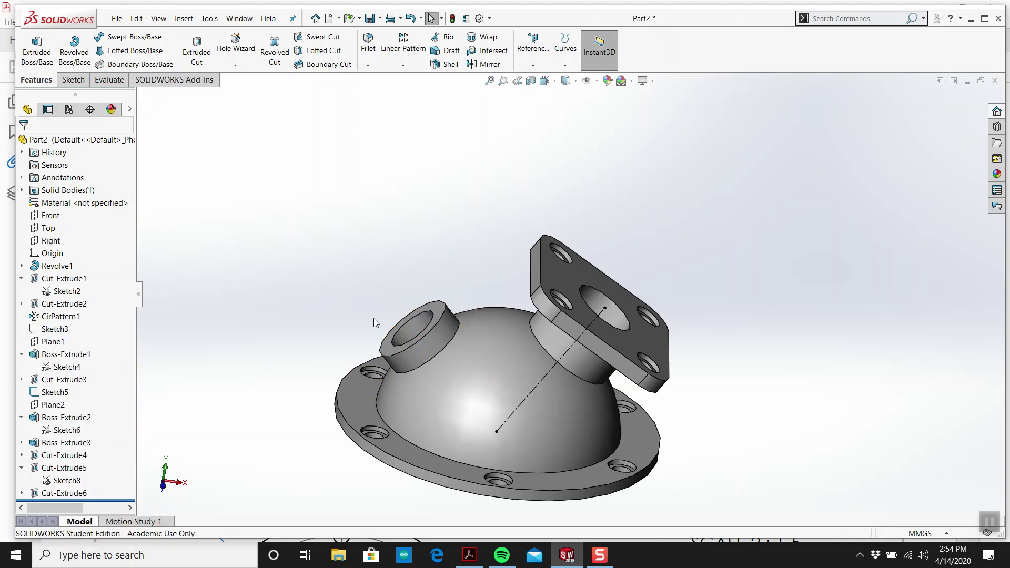
right_click(555, 367)
click(576, 361)
scroll(582, 356, up, 5)
mouse_move(583, 357)
middle_down()
mouse_move(591, 210)
mouse_move(583, 336)
middle_up()
scroll(548, 337, down, 5)
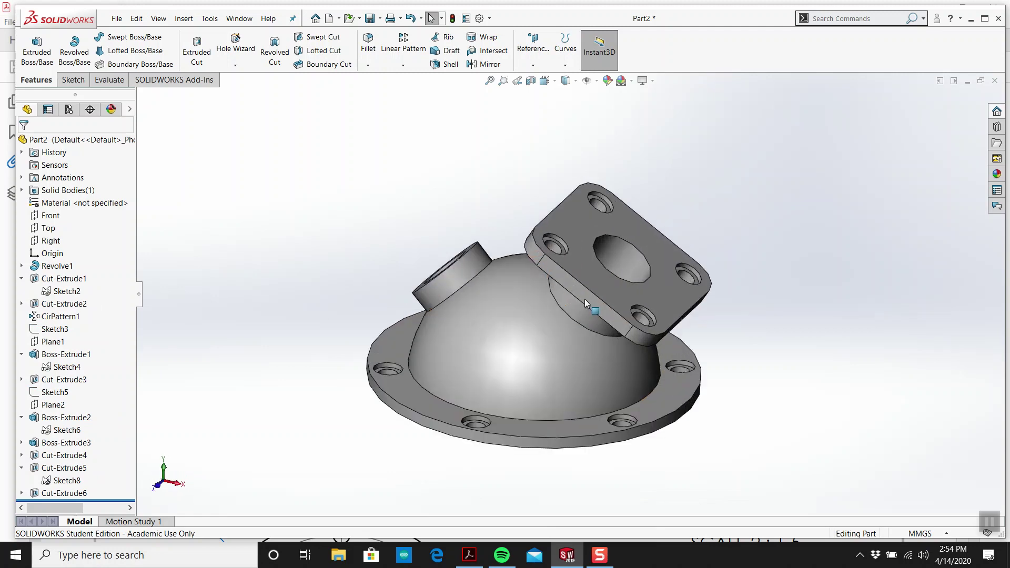
Bring the Part 17 PDF forward and scroll through the drawing
click(469, 557)
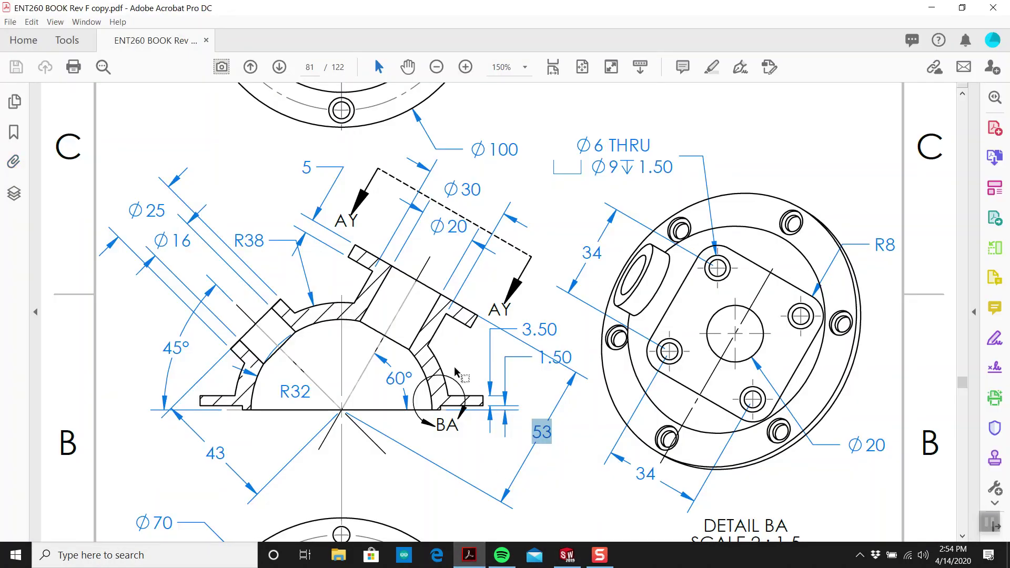
scroll(491, 329, down, 5)
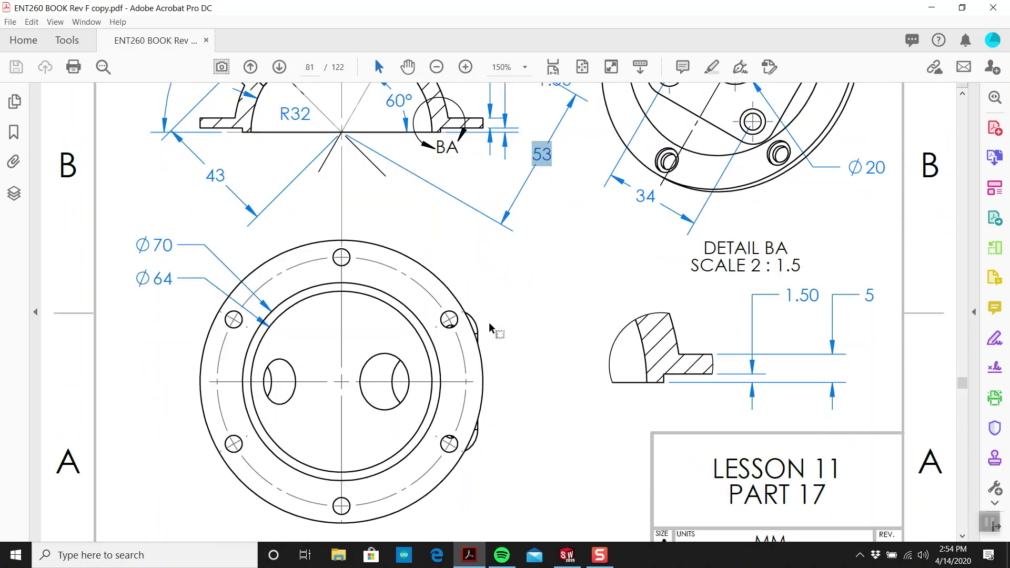
scroll(492, 320, down, 10)
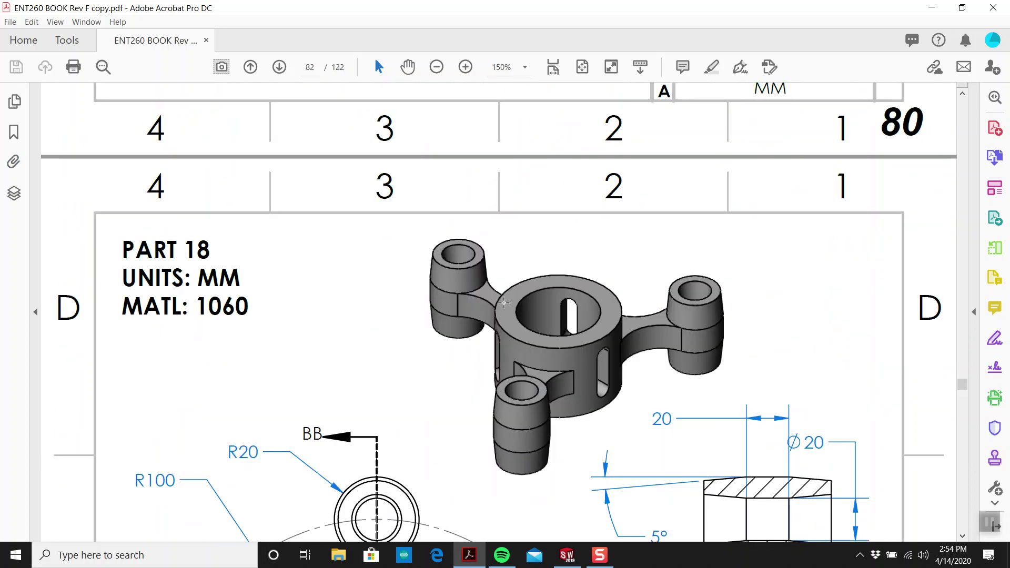
ctrl+scroll(506, 301, down, 4)
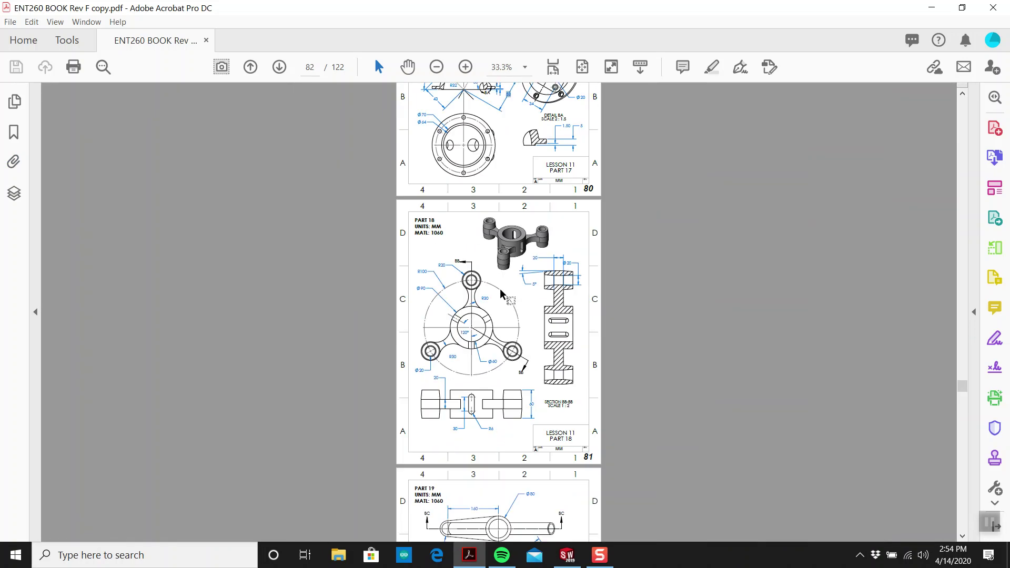
ctrl+scroll(482, 346, up, 1)
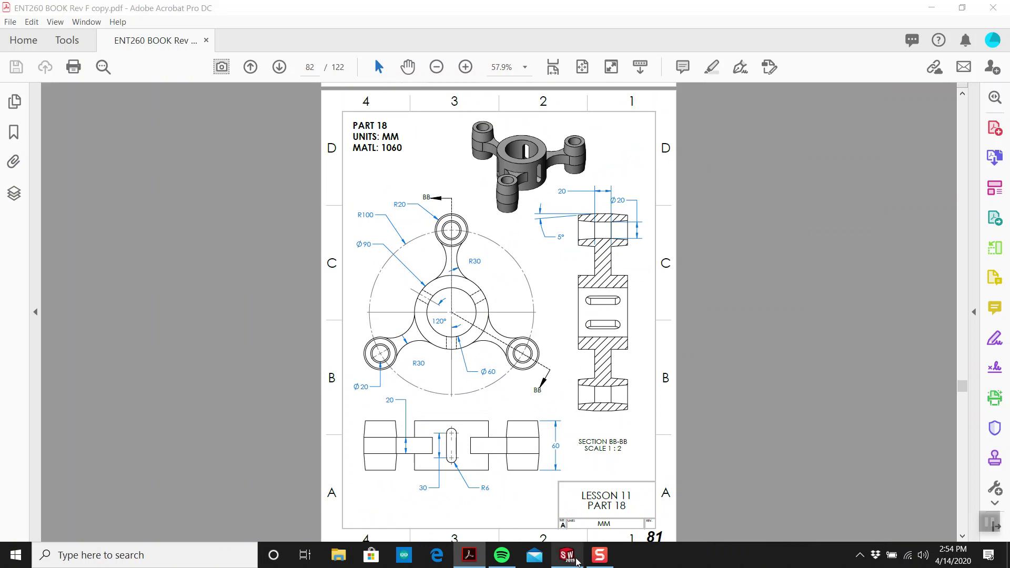
Orbit the SolidWorks model to a new angle, then return to the PDF
click(567, 556)
middle_drag(532, 336, 603, 302)
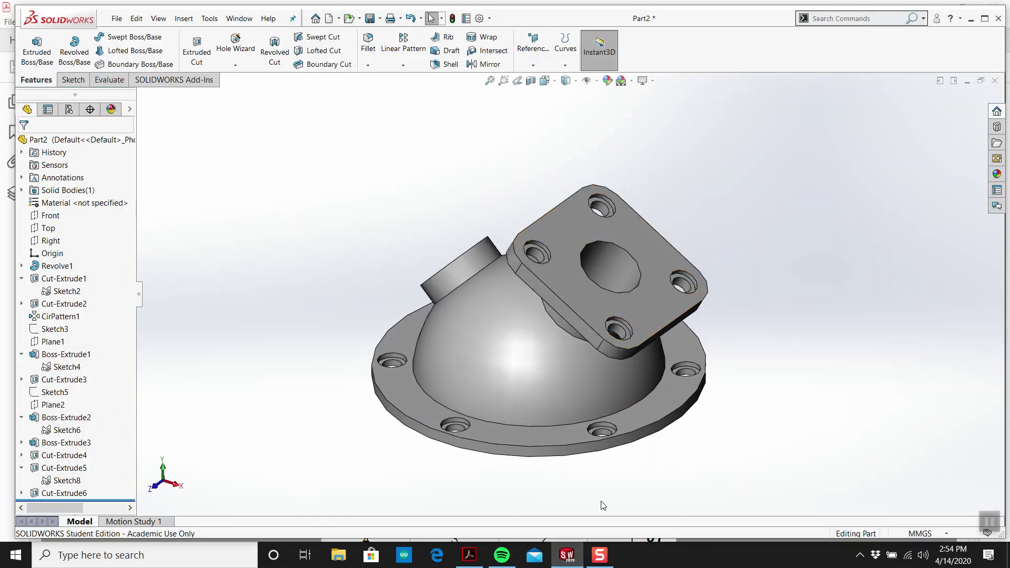
click(476, 556)
Scroll the page 81 drawing to compare it against the finished dome model
scroll(491, 409, up, 6)
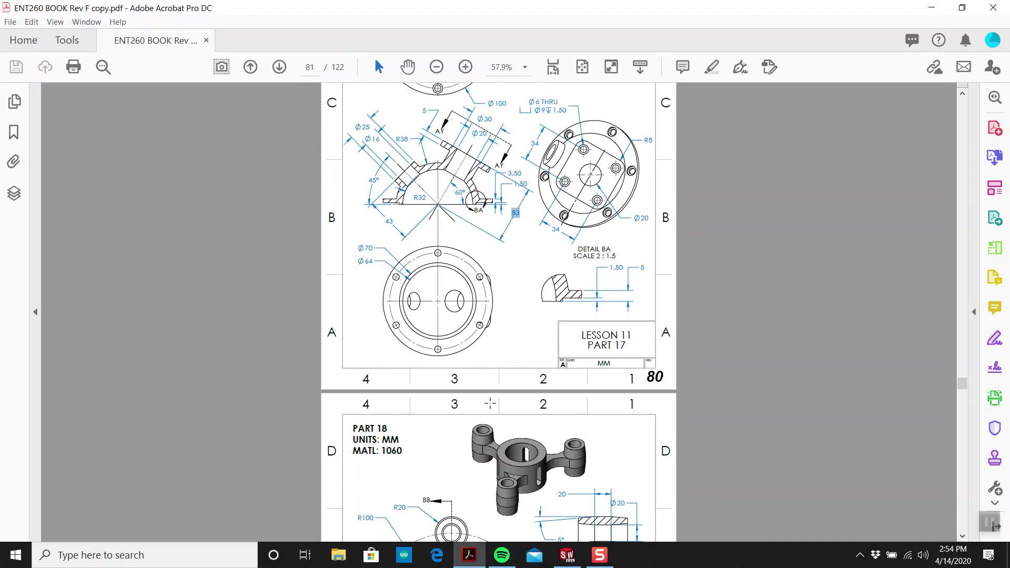
scroll(496, 404, up, 4)
scroll(493, 418, down, 1)
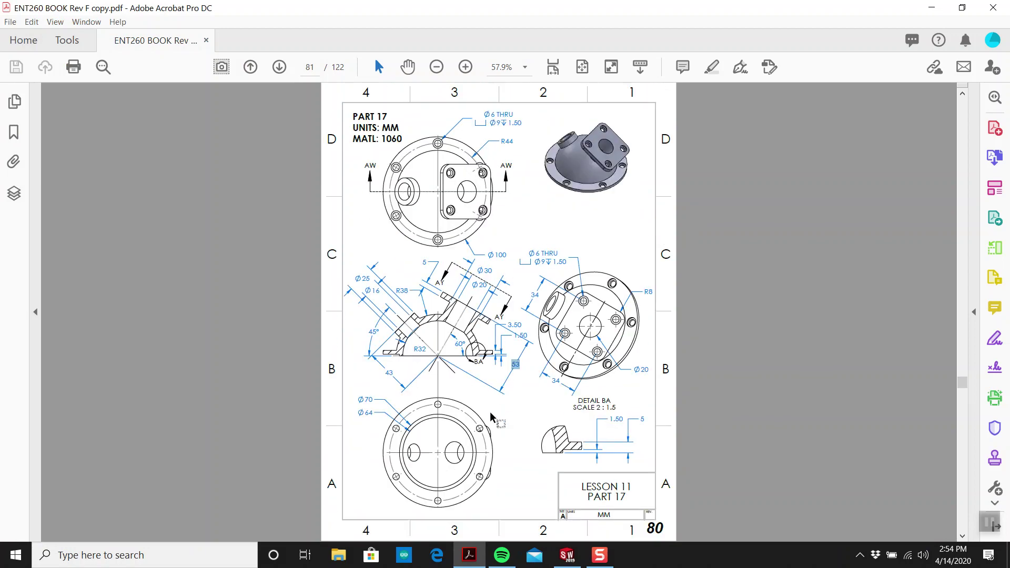
scroll(492, 418, down, 6)
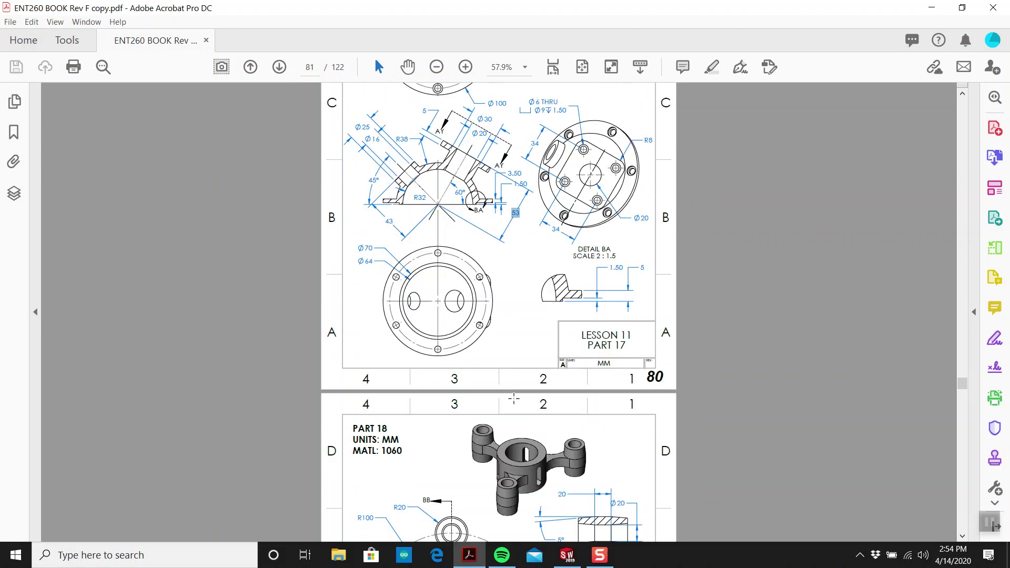
scroll(511, 373, down, 2)
scroll(511, 369, up, 8)
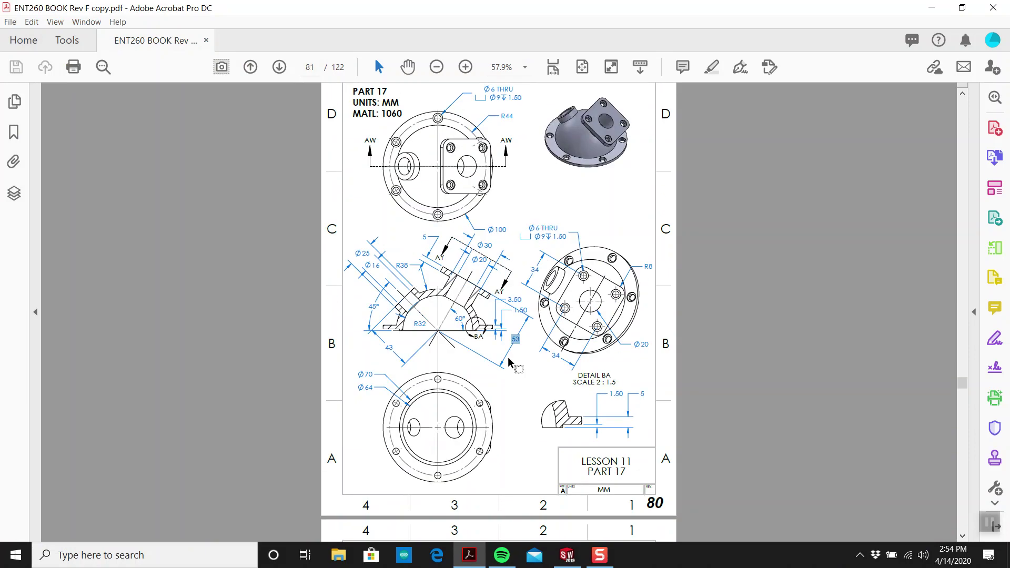
scroll(513, 363, up, 1)
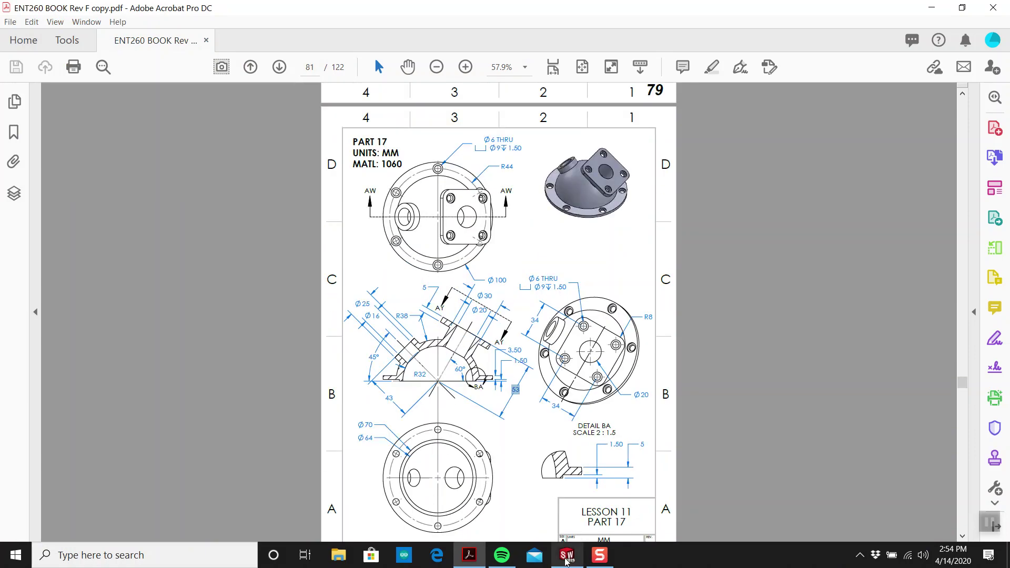